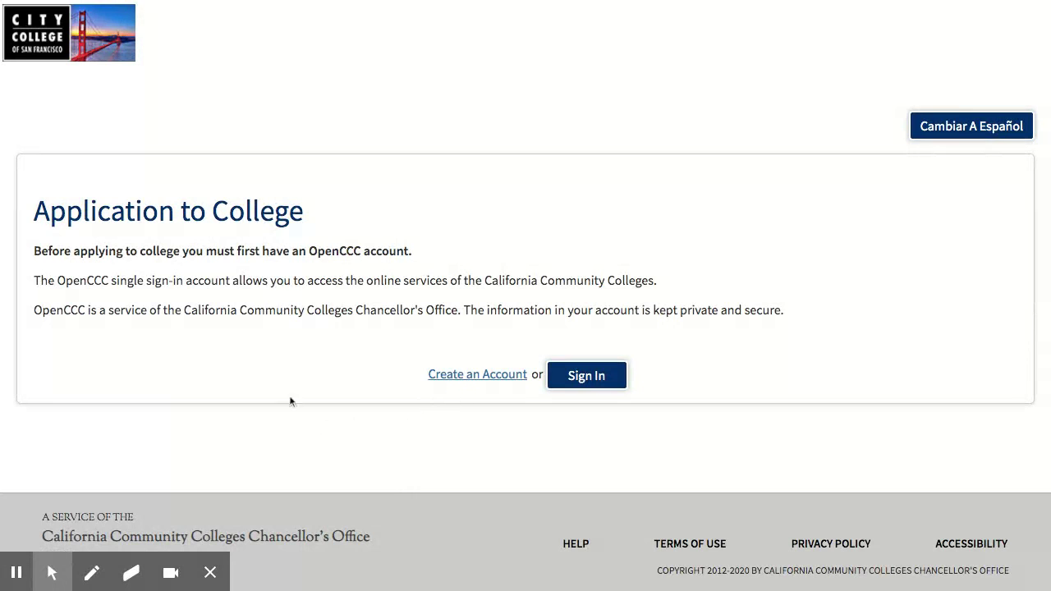
# Sign in to the OpenCCC account with its username and password
pyautogui.click(583, 383)
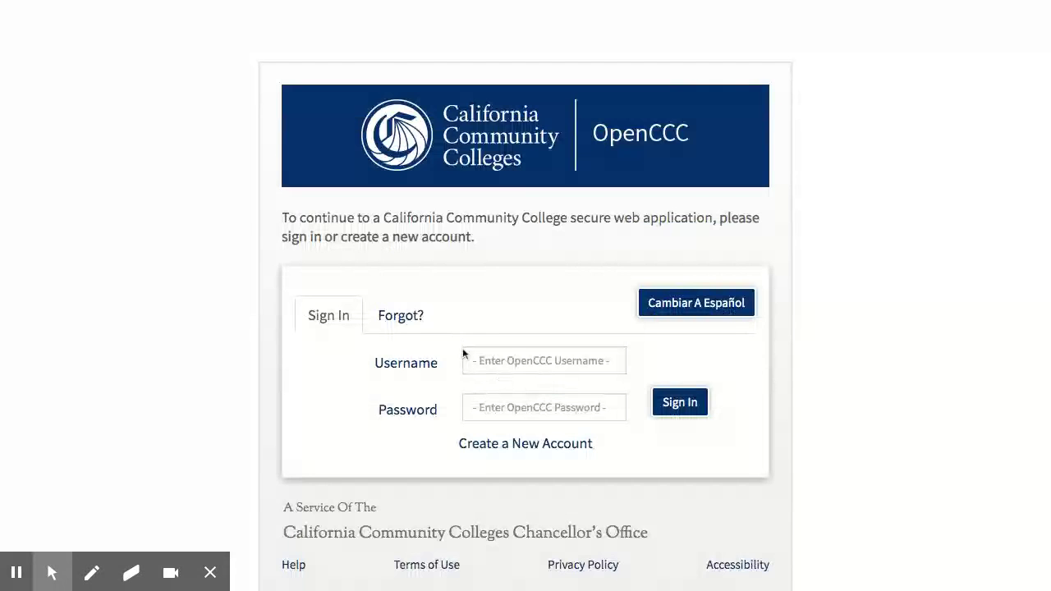
pyautogui.click(484, 361)
pyautogui.write('chatthetree')
pyautogui.press('Tab')
pyautogui.write('•••••••••')
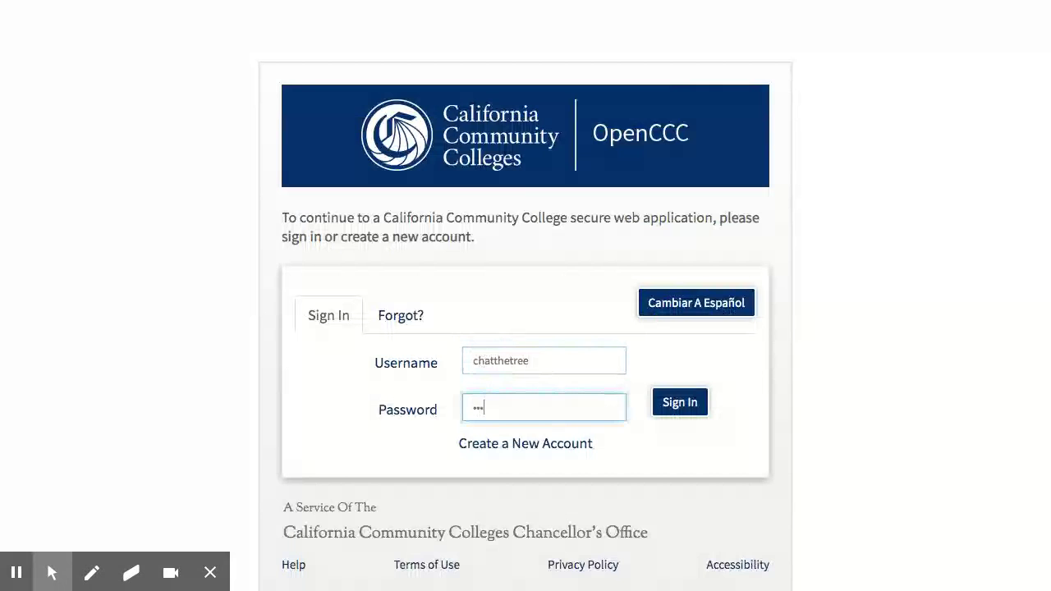
pyautogui.press('Return')
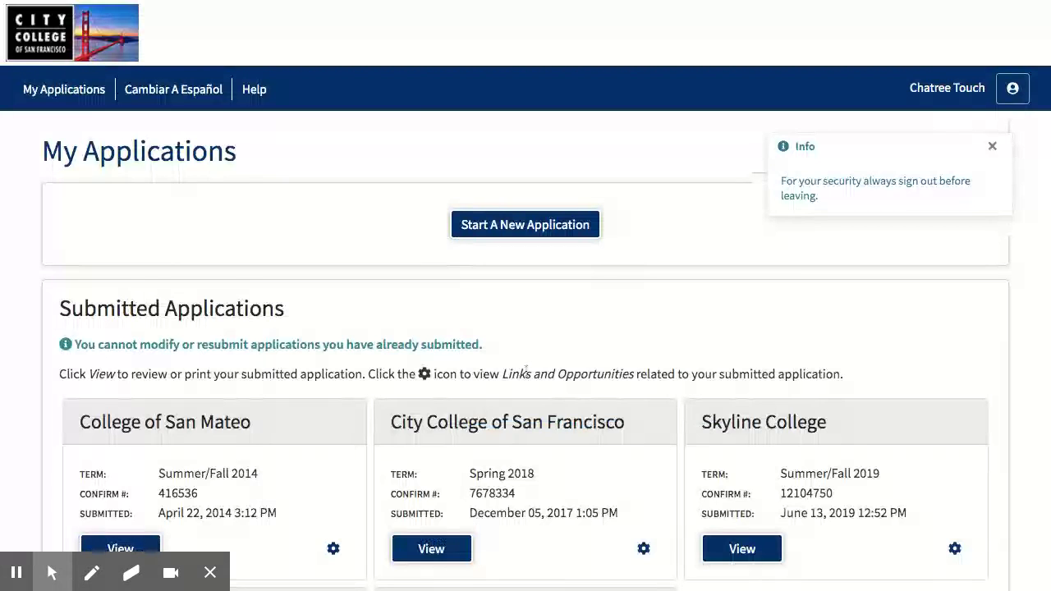
# Start a new City College of San Francisco application from My Applications
pyautogui.click(509, 226)
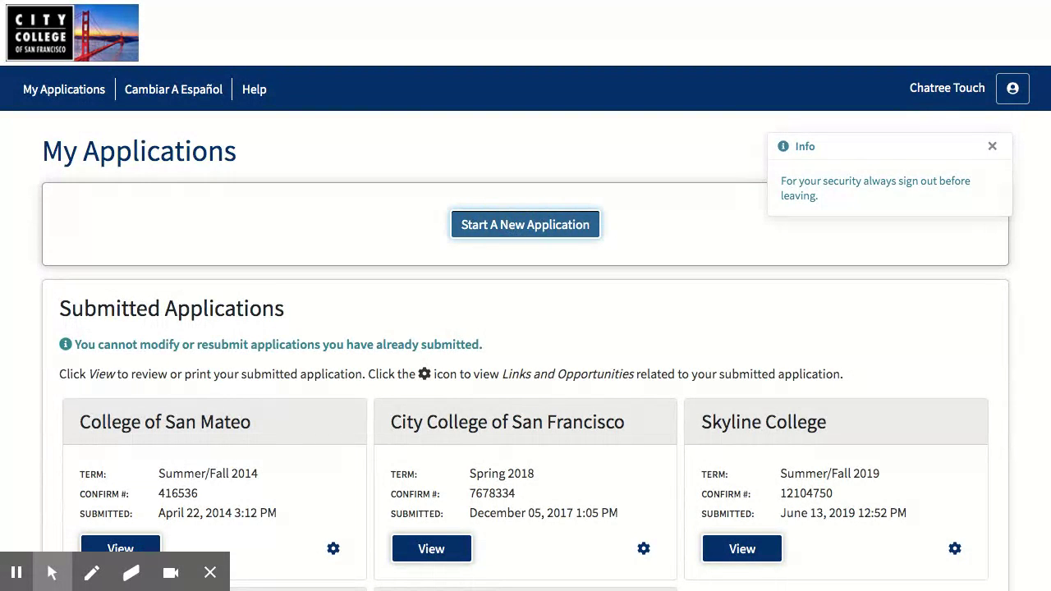
pyautogui.scroll(-1, 556, 238)
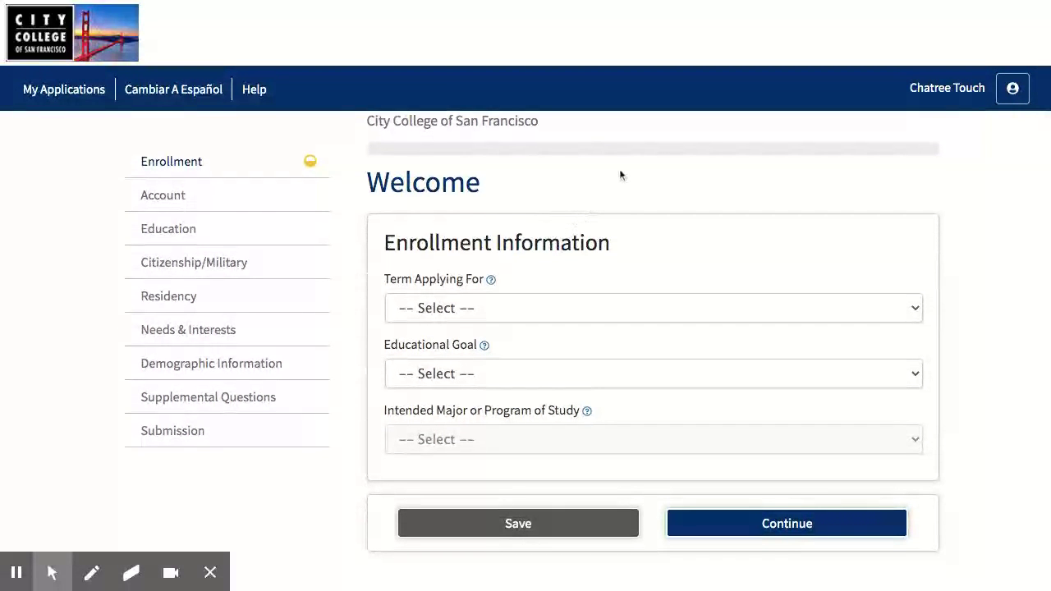
pyautogui.click(439, 307)
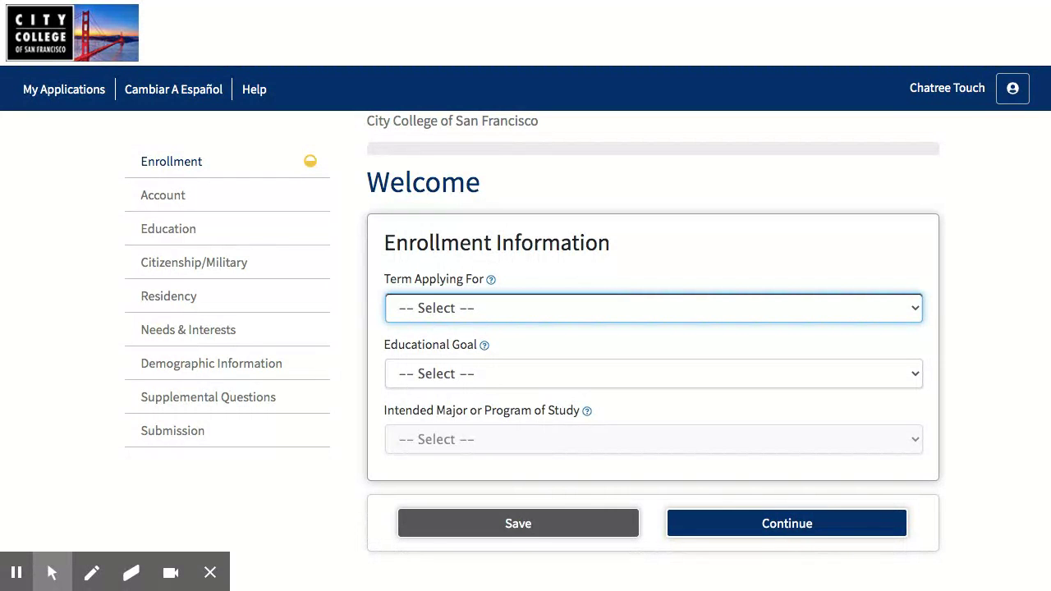
# Choose Summer/Fall 2021 as the term applying for
pyautogui.click(495, 363)
pyautogui.scroll(-1, 490, 357)
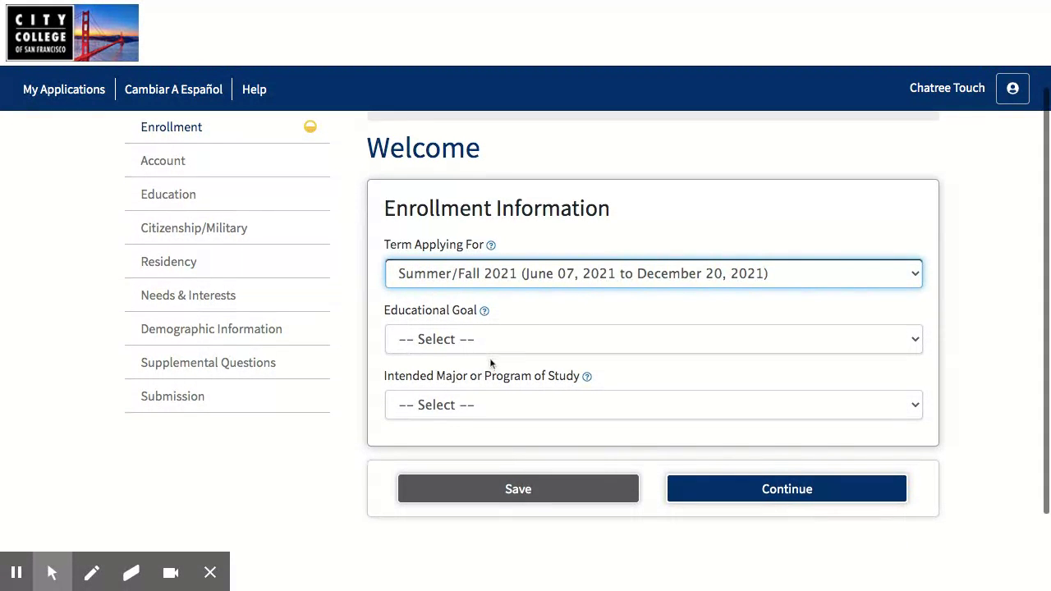
pyautogui.click(464, 337)
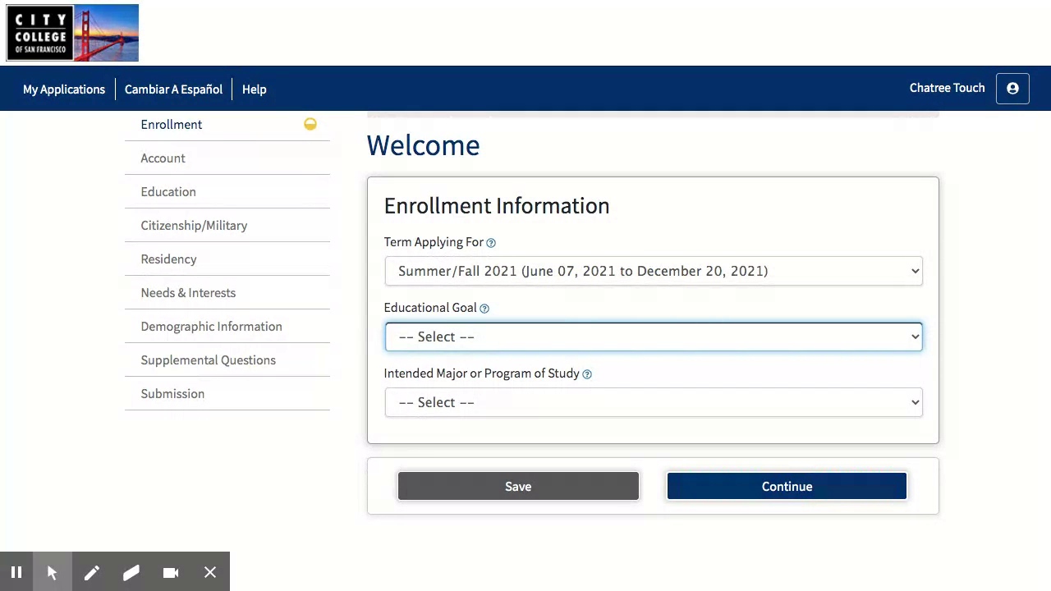
# Set the goal to associate degree with transfer and the major to Biotechnology, then continue
pyautogui.click(432, 352)
pyautogui.click(448, 374)
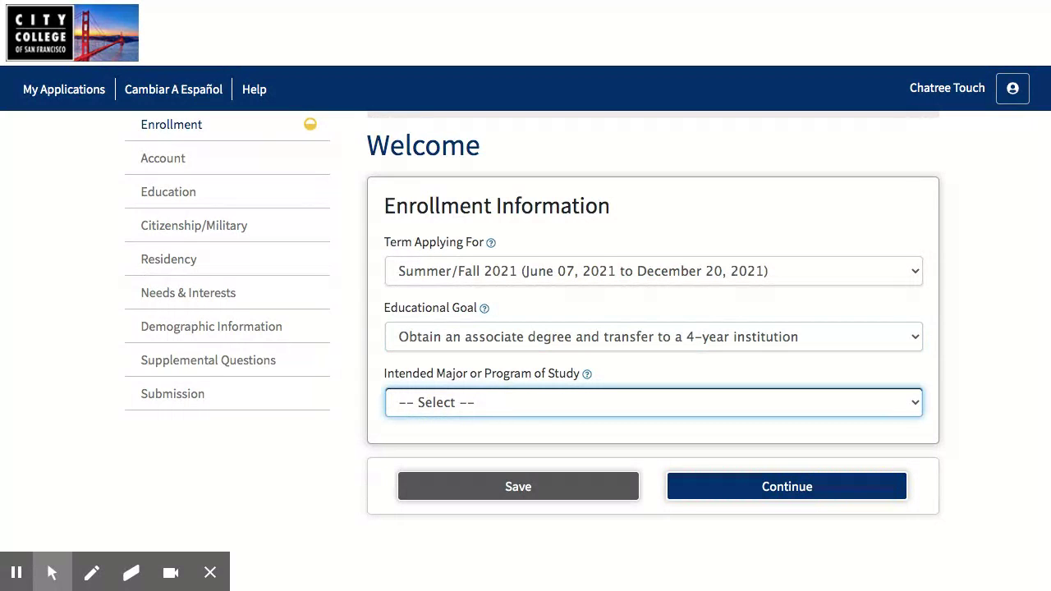
pyautogui.scroll(-1, 452, 345)
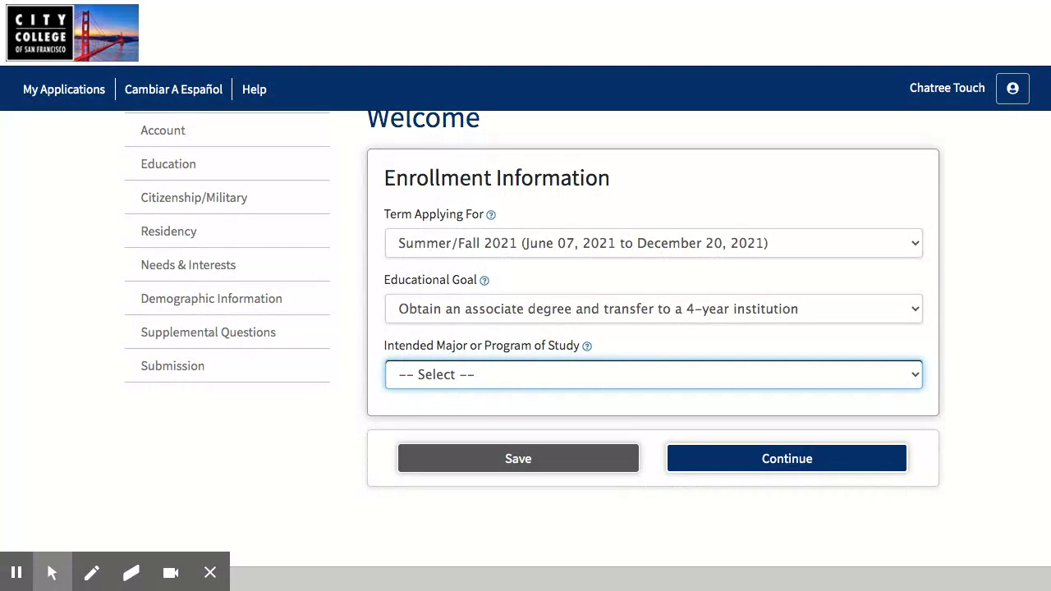
pyautogui.click(478, 278)
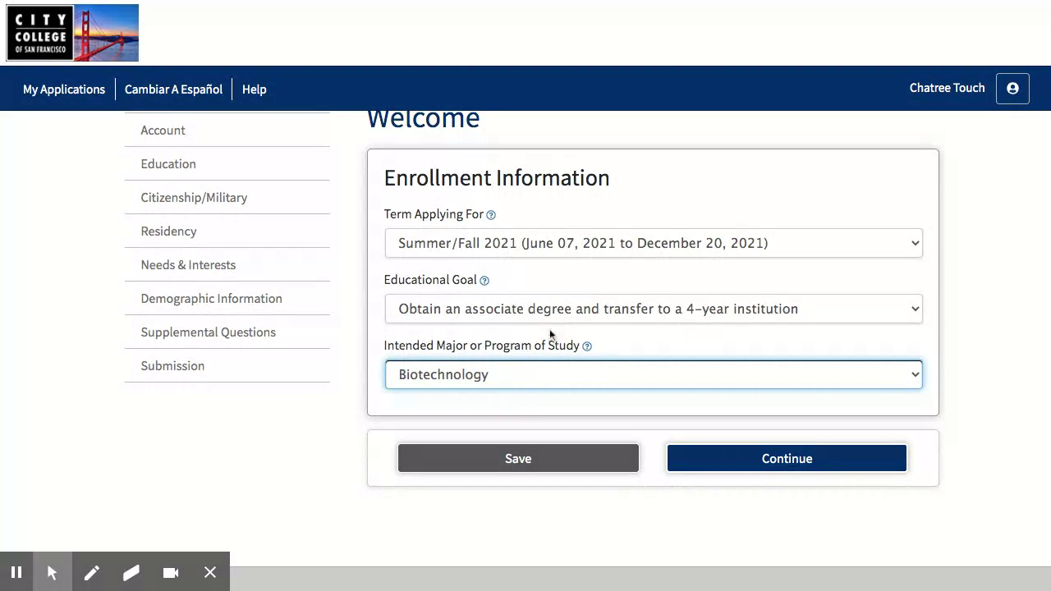
pyautogui.click(671, 398)
pyautogui.click(761, 458)
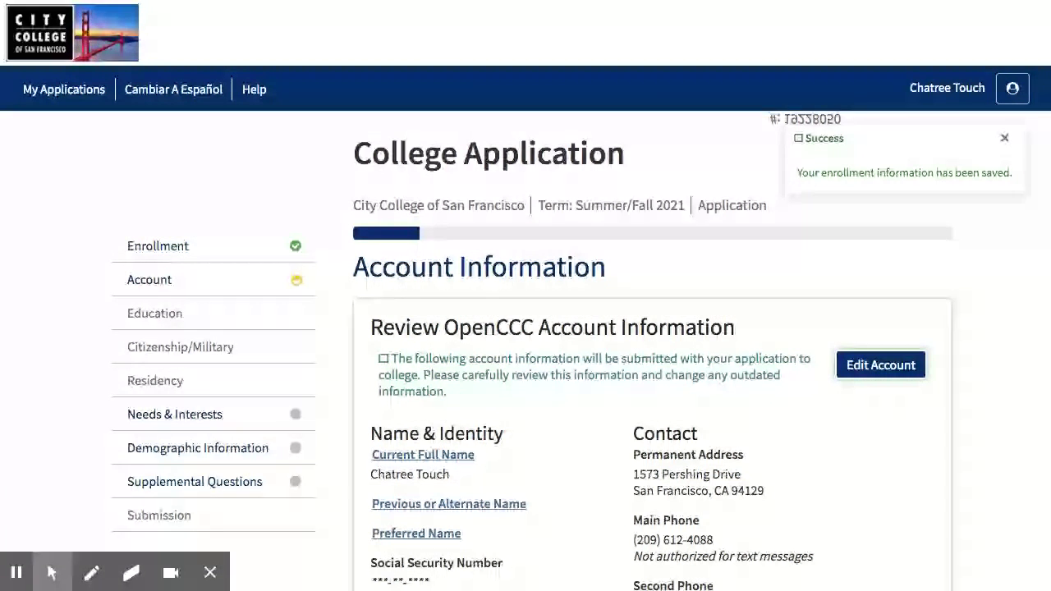
# Mark the mailing address as the same as the permanent address and continue
pyautogui.scroll(-5, 646, 390)
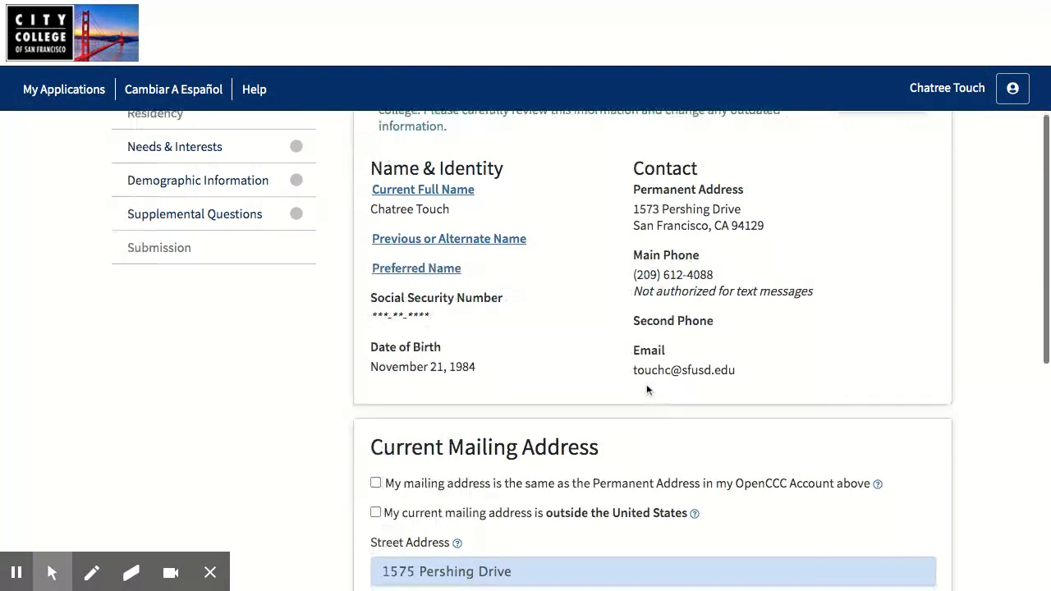
pyautogui.click(375, 276)
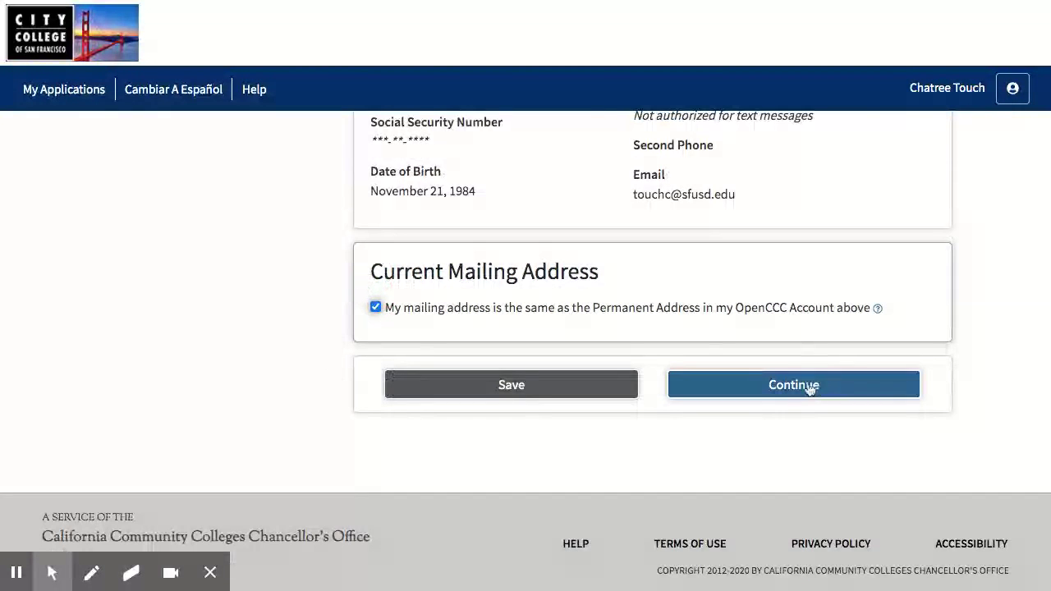
pyautogui.click(803, 389)
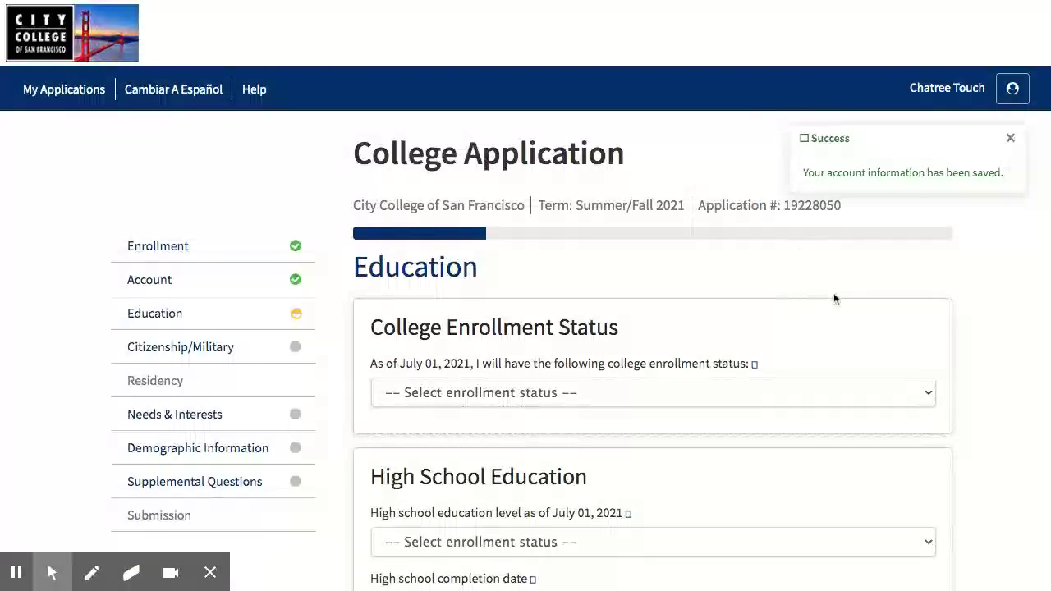
# Mark first-time college student status and a diploma from a U.S. high school
pyautogui.scroll(-1, 809, 293)
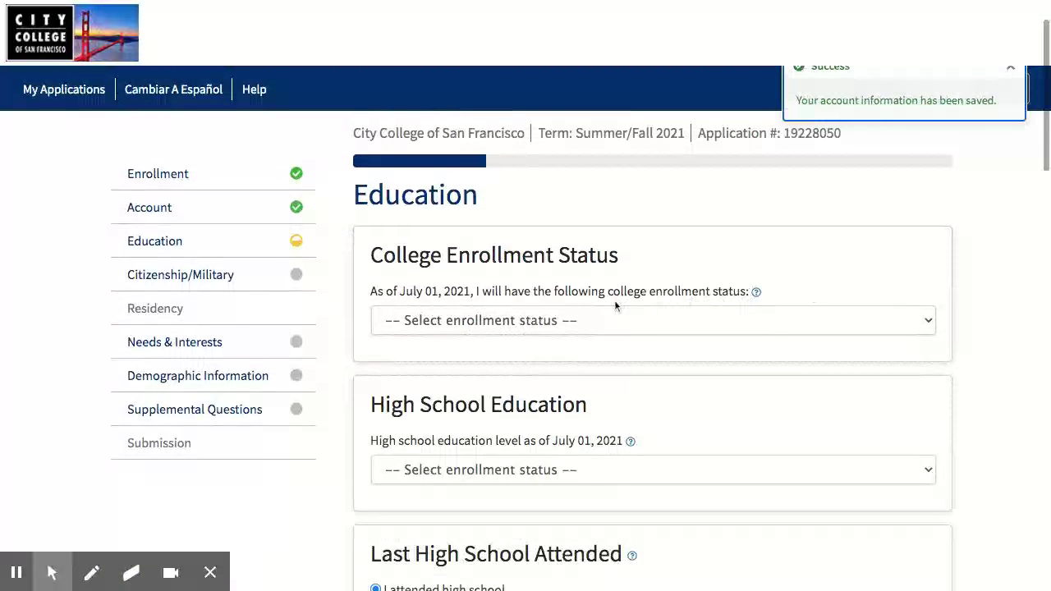
pyautogui.click(538, 321)
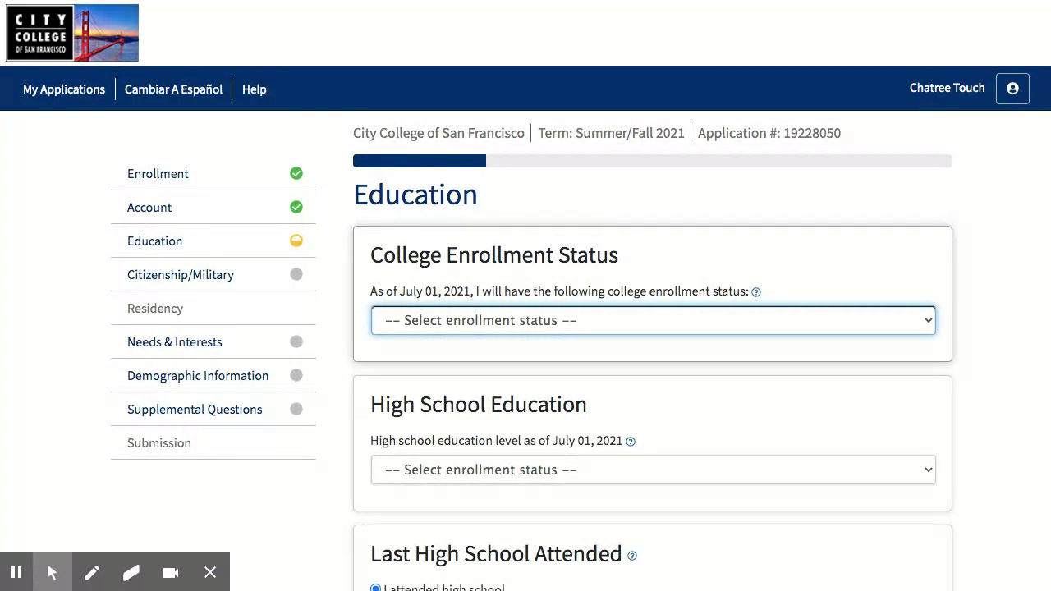
pyautogui.click(451, 342)
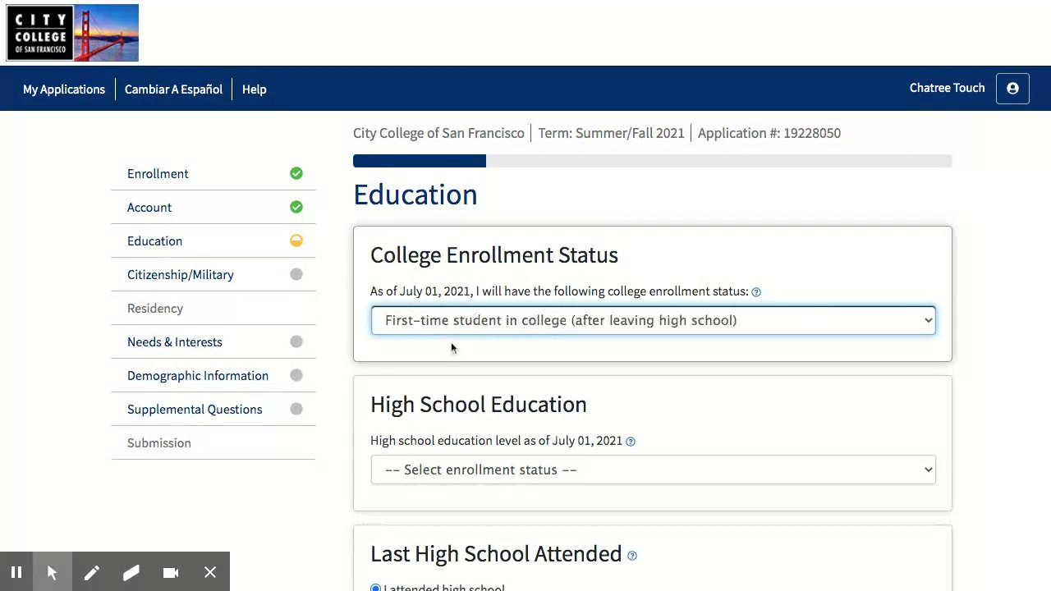
pyautogui.click(445, 352)
pyautogui.scroll(-1, 445, 351)
pyautogui.scroll(-1, 426, 361)
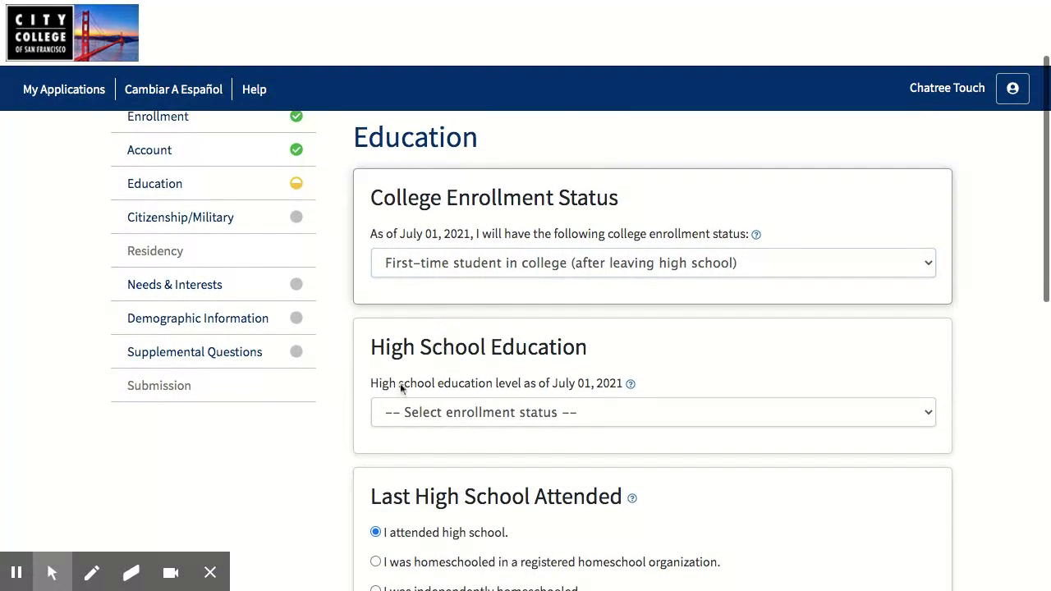
pyautogui.scroll(-2, 422, 353)
pyautogui.click(417, 330)
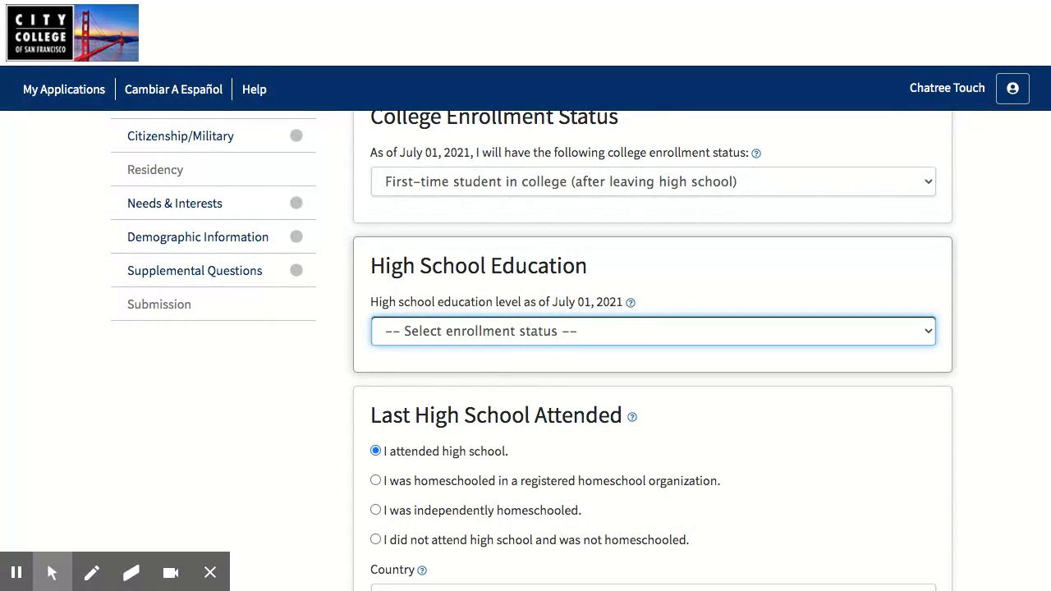
pyautogui.click(565, 352)
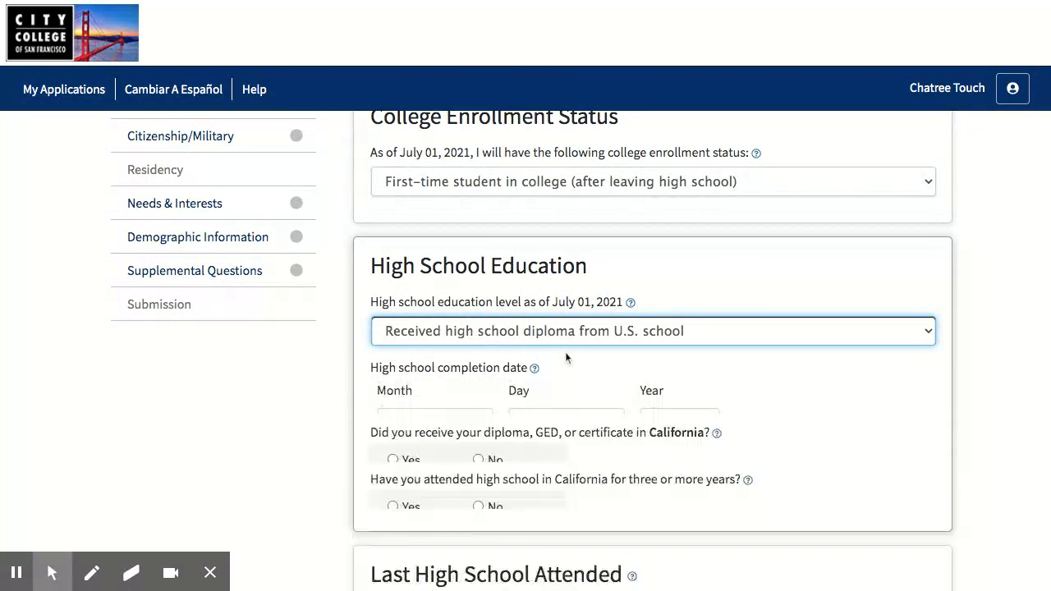
# Set the high school completion date to June 3, 2021
pyautogui.scroll(-1, 459, 402)
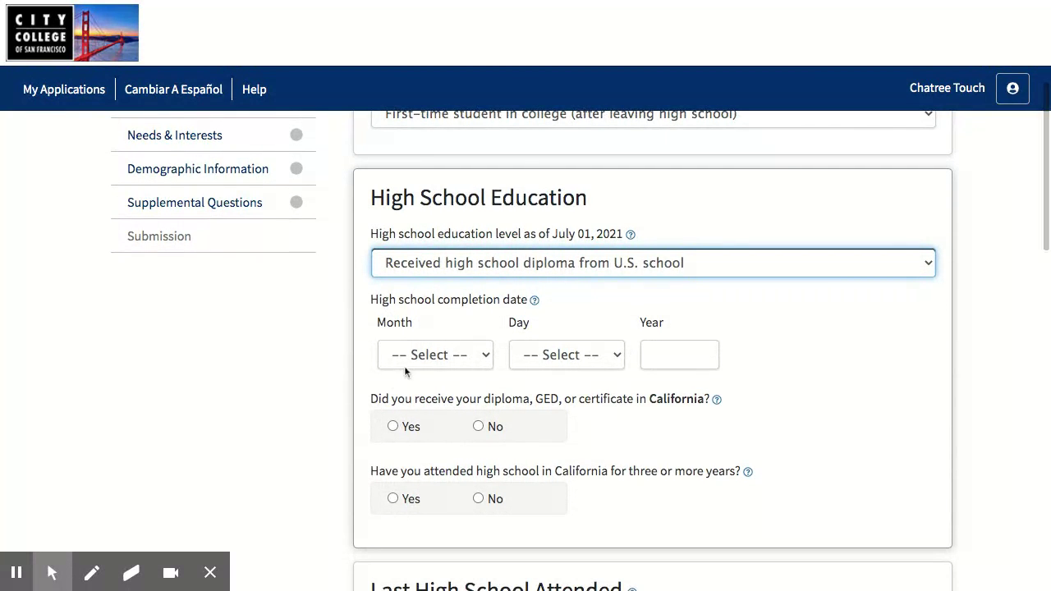
pyautogui.click(406, 356)
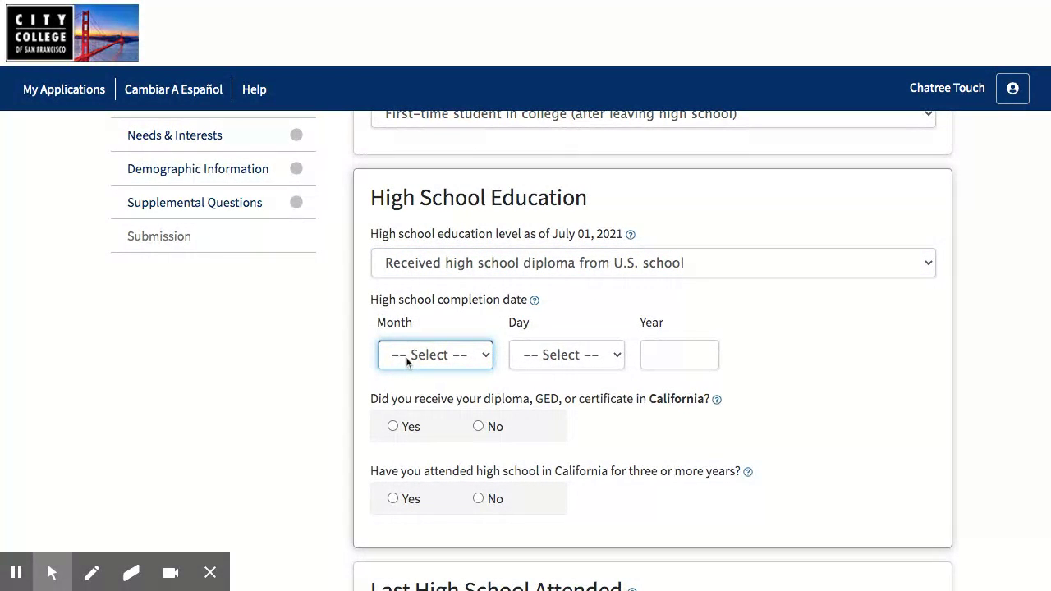
pyautogui.click(515, 426)
pyautogui.click(532, 359)
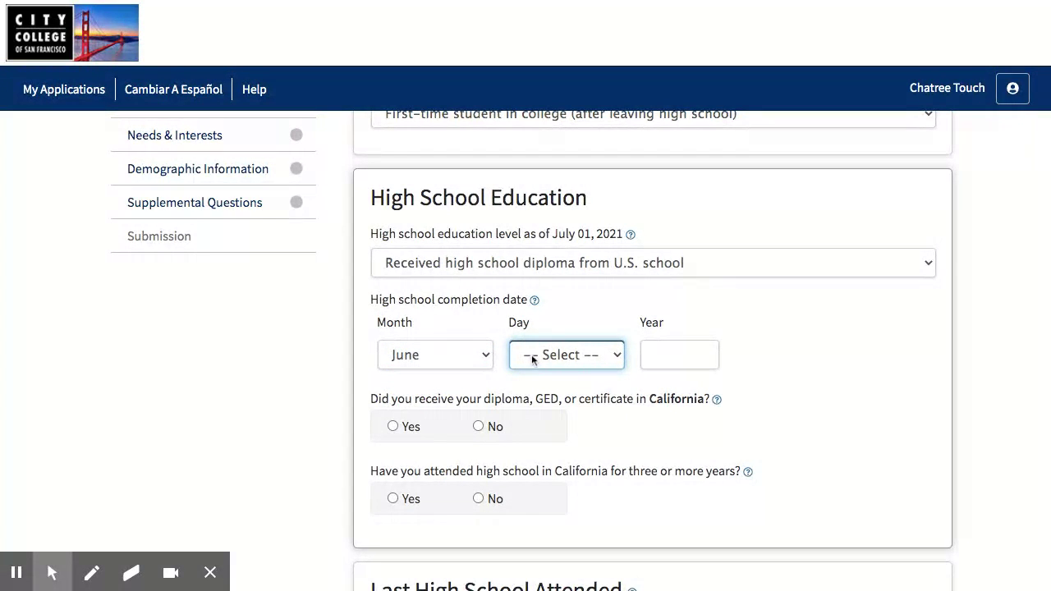
pyautogui.press('3')
pyautogui.click(679, 355)
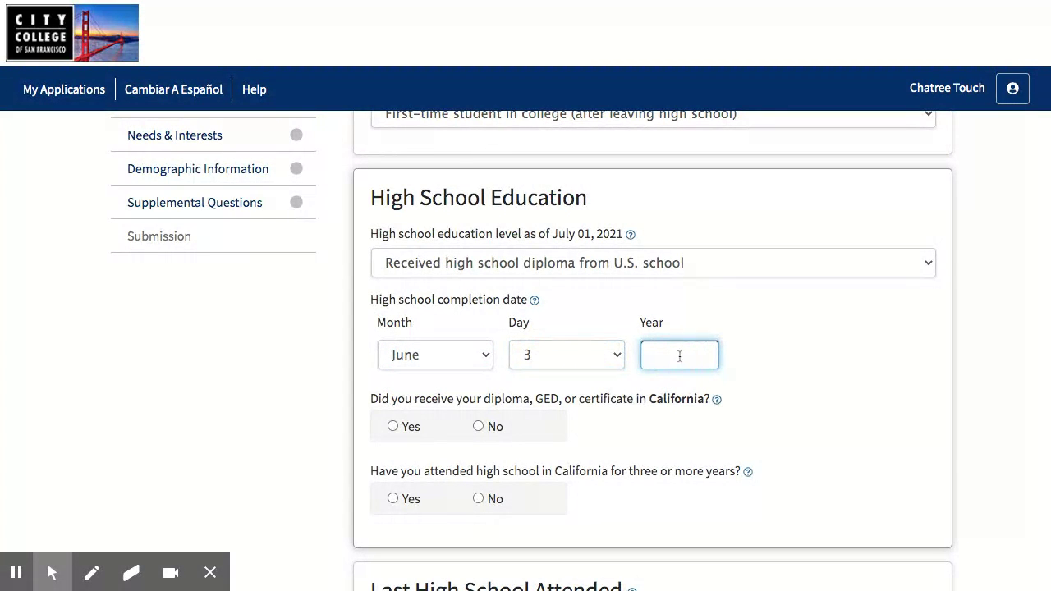
pyautogui.write('2021')
pyautogui.click(270, 404)
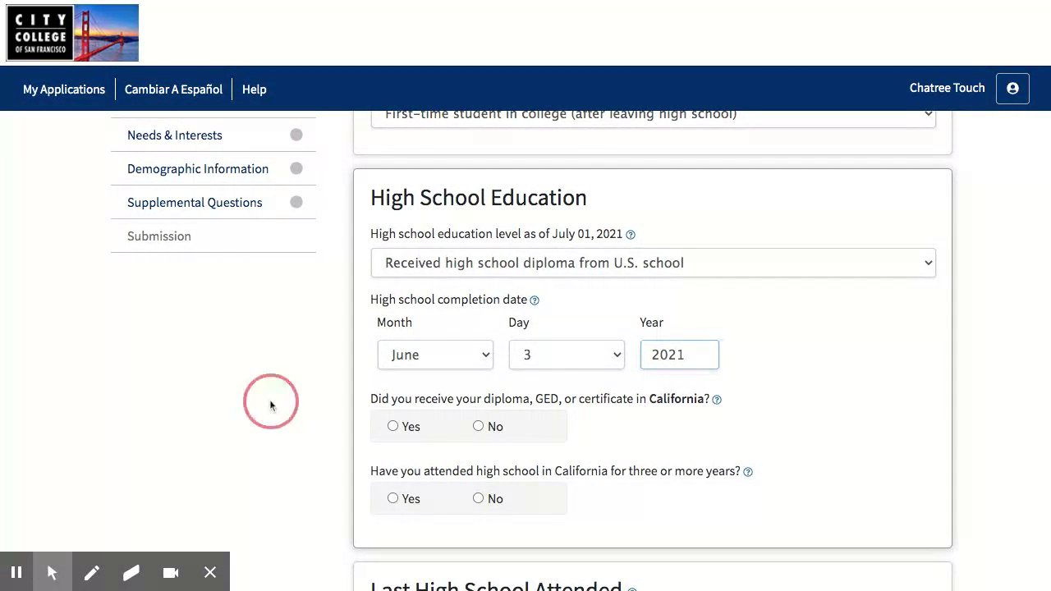
# Answer Yes to a California diploma and to three-plus California high school years
pyautogui.scroll(-1, 301, 398)
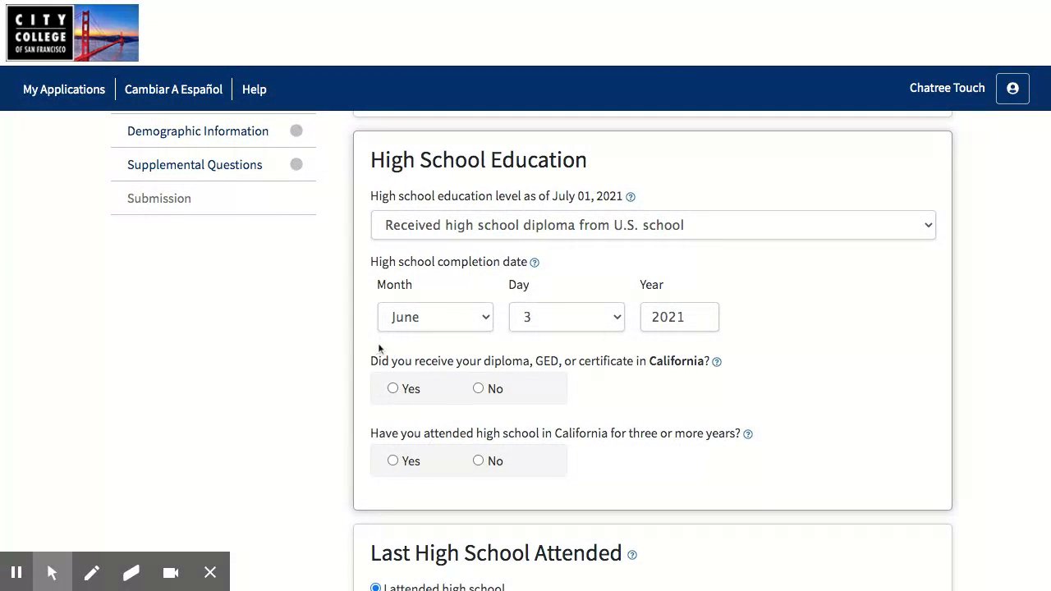
pyautogui.click(393, 390)
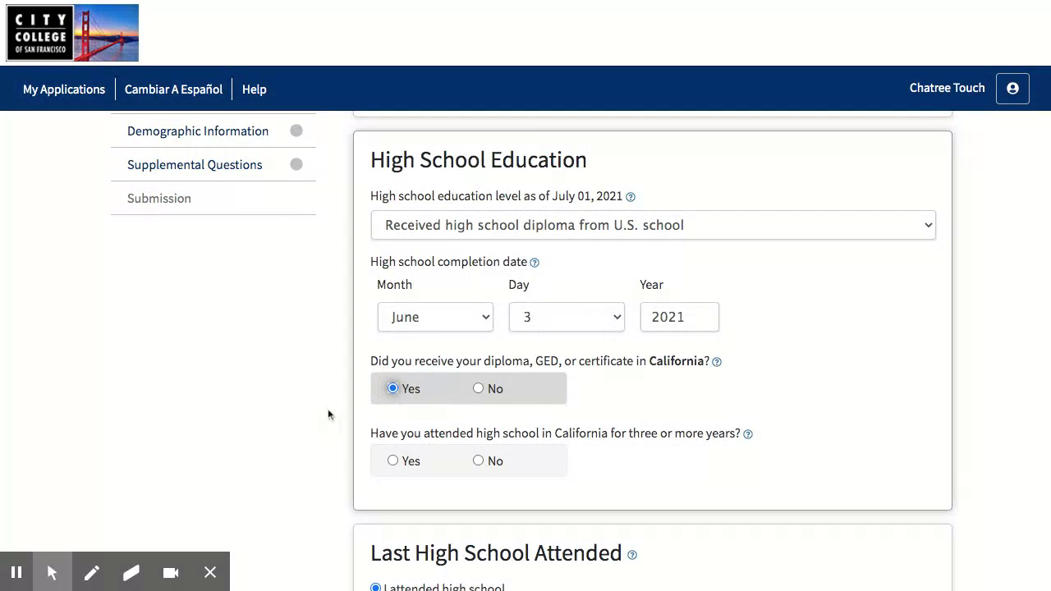
pyautogui.scroll(-1, 327, 415)
pyautogui.scroll(-1, 327, 414)
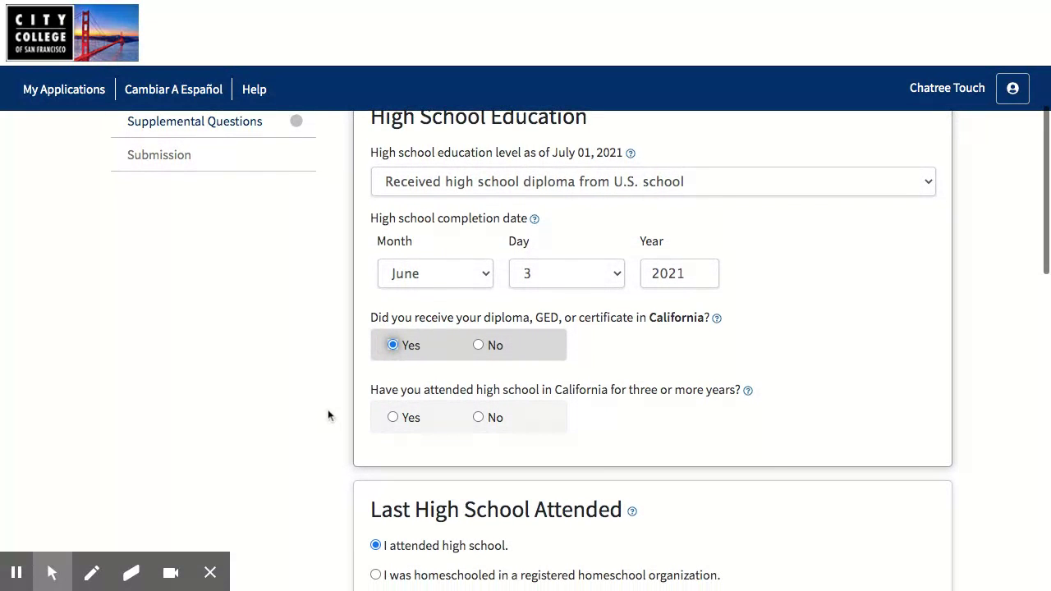
pyautogui.click(392, 416)
pyautogui.scroll(-2, 333, 427)
pyautogui.scroll(-5, 334, 430)
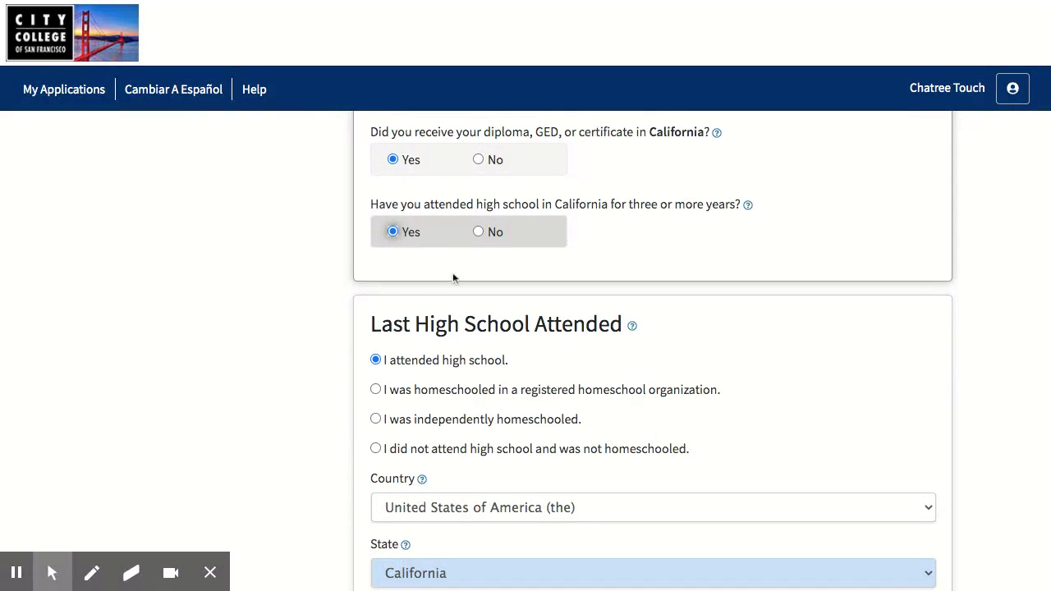
pyautogui.click(478, 232)
pyautogui.click(393, 231)
pyautogui.scroll(-2, 263, 354)
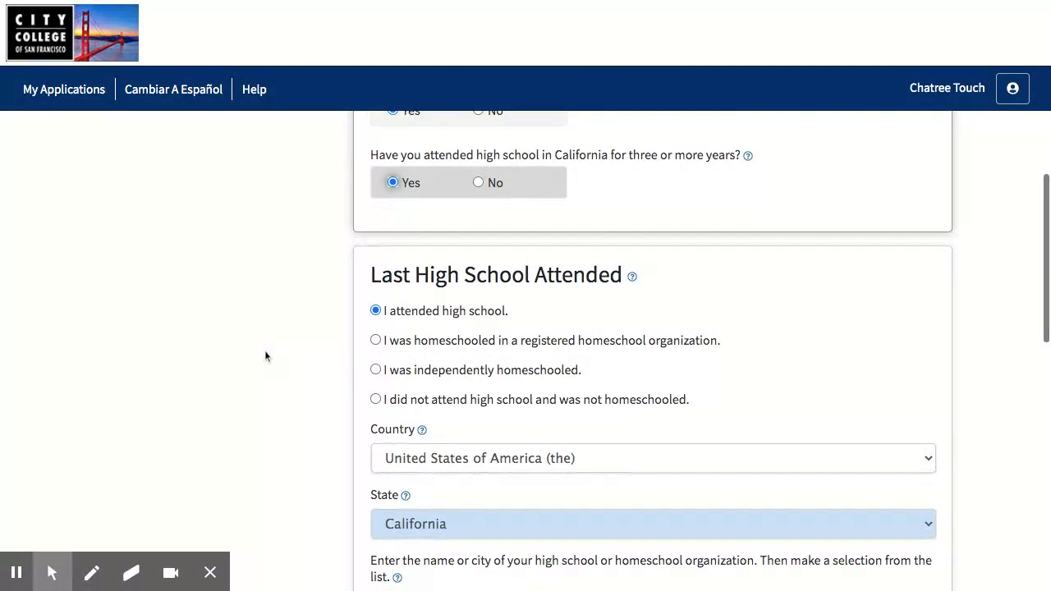
pyautogui.scroll(-4, 480, 320)
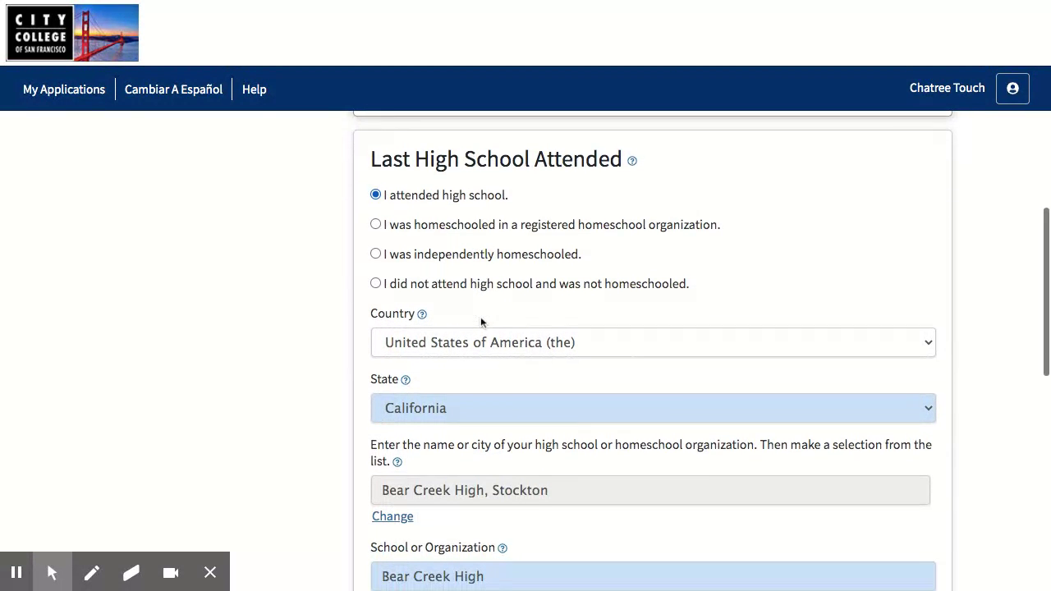
# Replace the high school with George Washington High, San Francisco
pyautogui.click(392, 503)
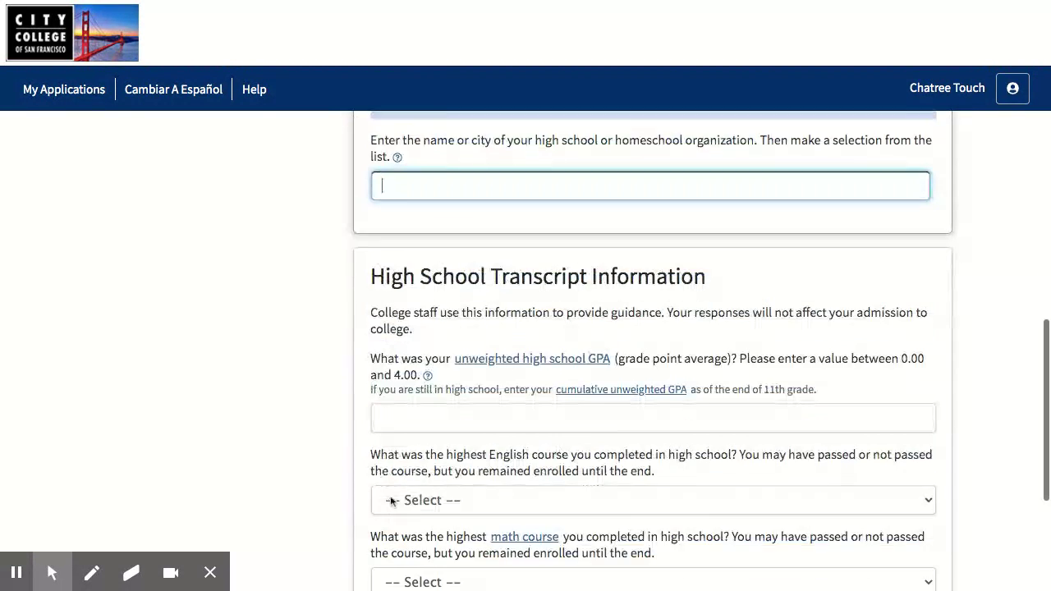
pyautogui.scroll(2, 430, 380)
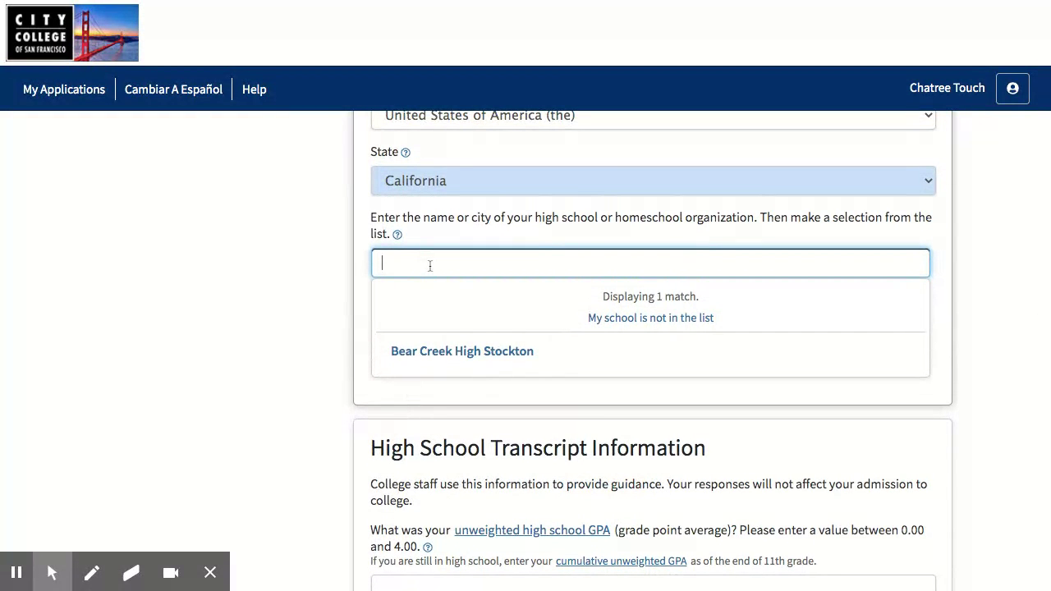
pyautogui.write('george washington')
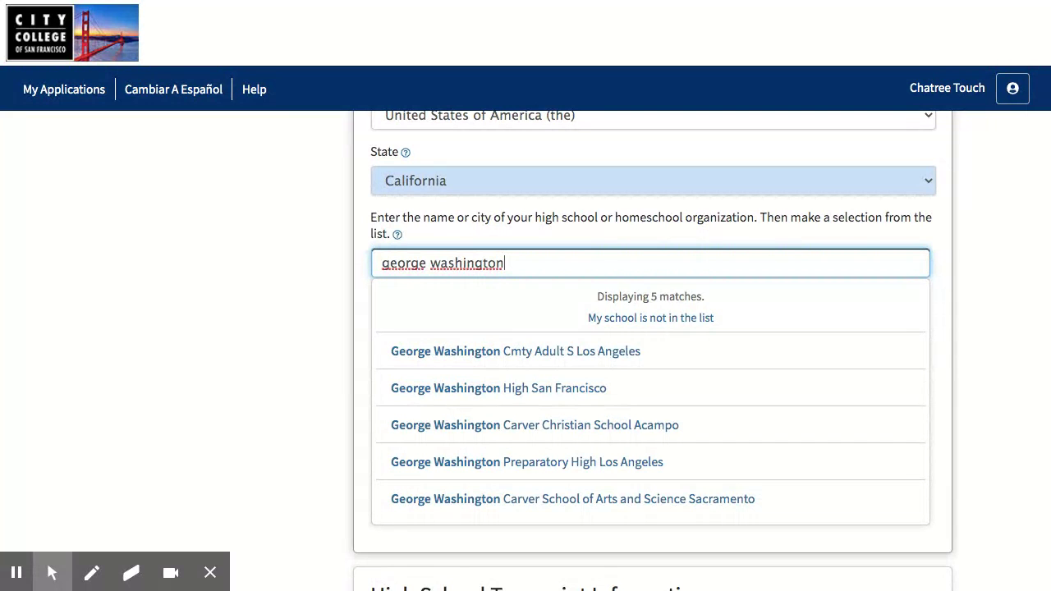
pyautogui.click(448, 389)
pyautogui.scroll(-3, 272, 399)
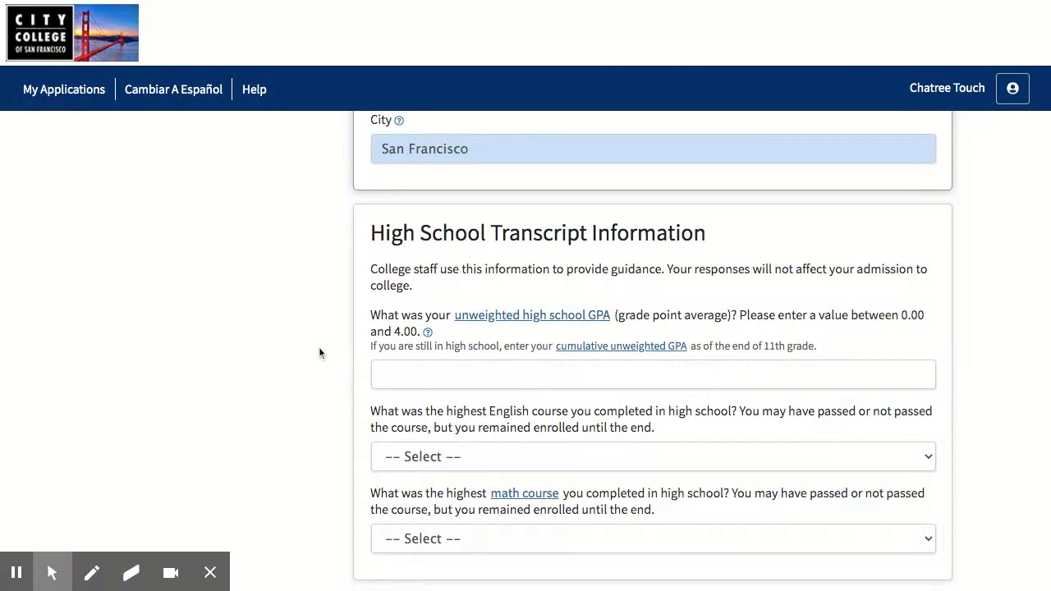
# Enter 3.89 as the unweighted high school GPA
pyautogui.scroll(-1, 318, 353)
pyautogui.click(376, 340)
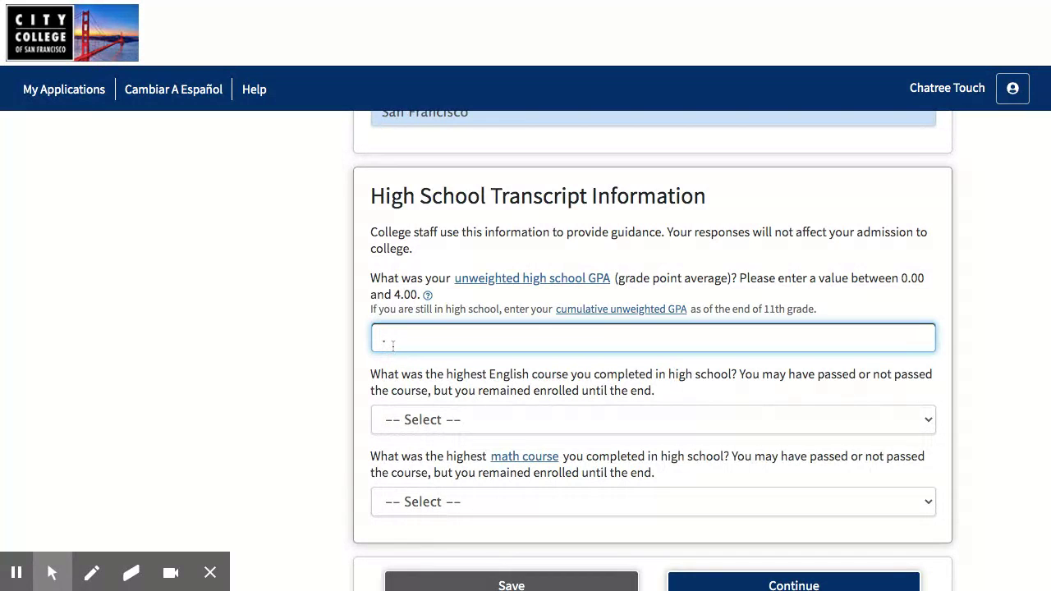
pyautogui.write('3.89')
pyautogui.click(326, 357)
pyautogui.scroll(-1, 326, 359)
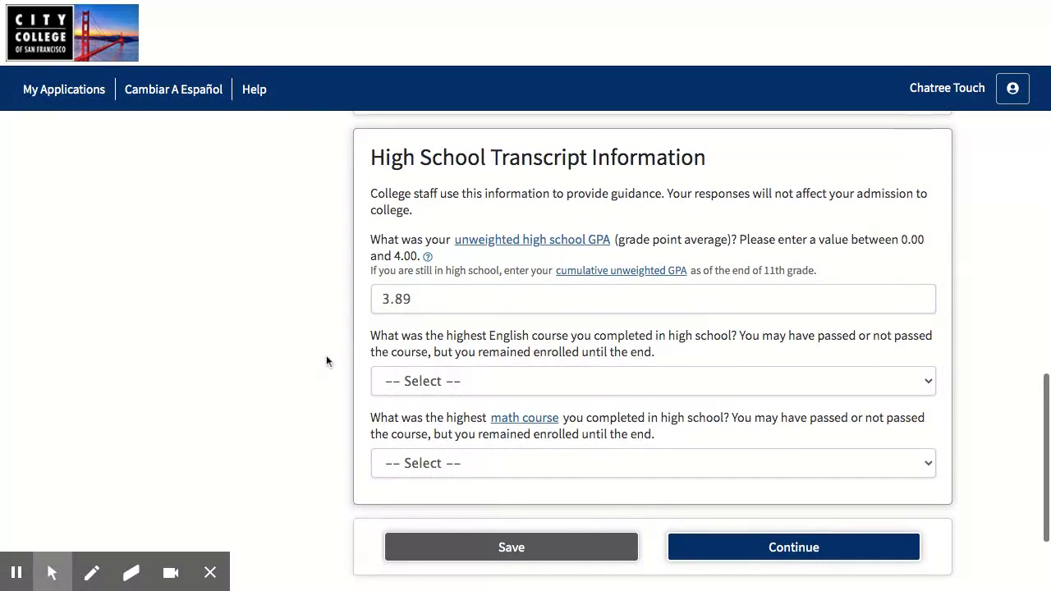
# Set the highest English course to 11th grade English Composition or Literature, grade A
pyautogui.click(401, 383)
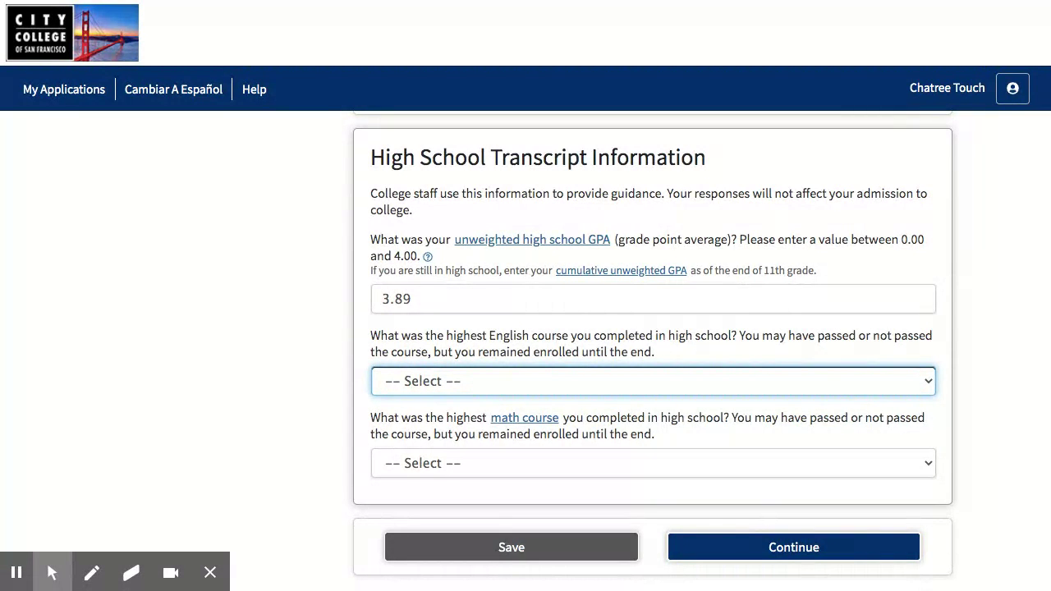
pyautogui.click(408, 460)
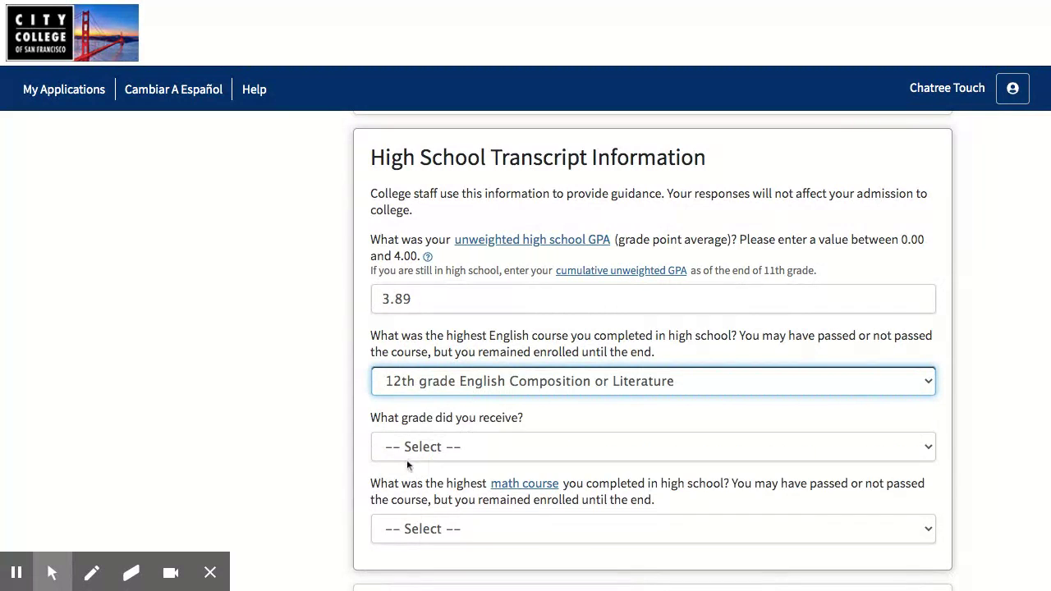
pyautogui.click(404, 446)
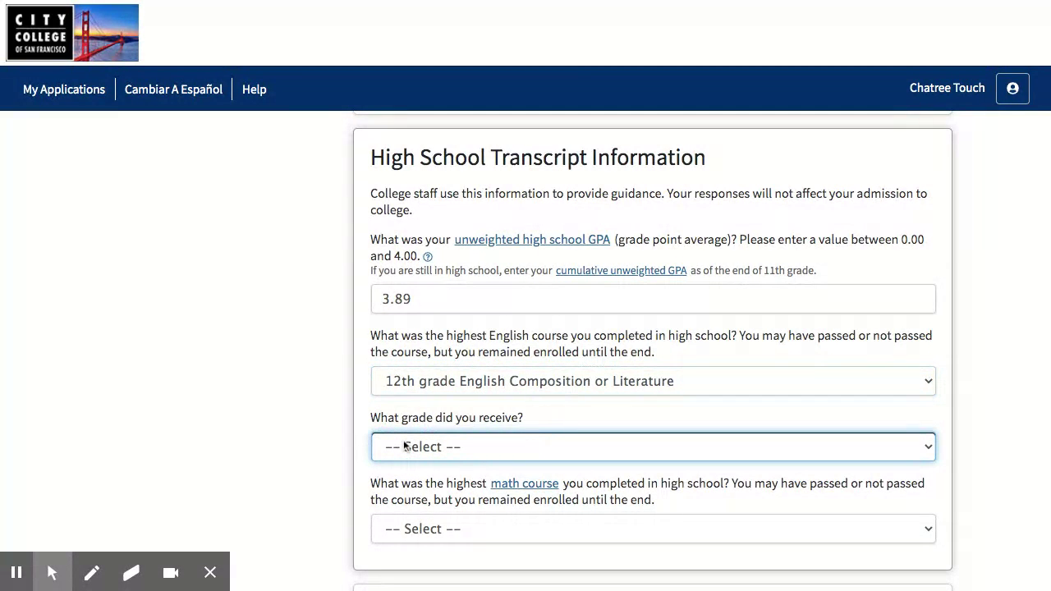
pyautogui.click(398, 466)
pyautogui.click(416, 382)
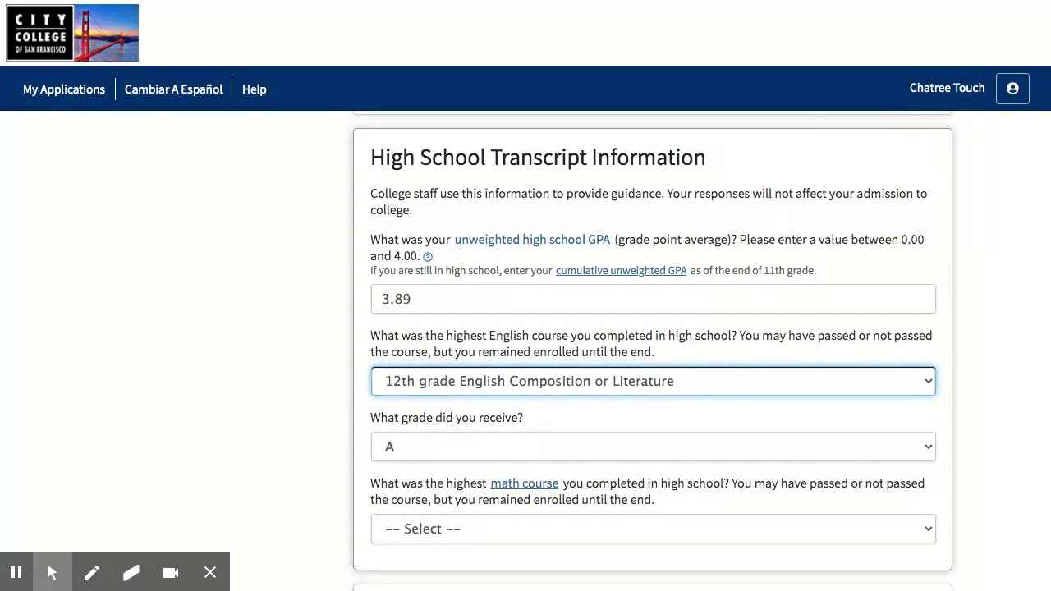
pyautogui.press('Up')
pyautogui.scroll(-1, 327, 428)
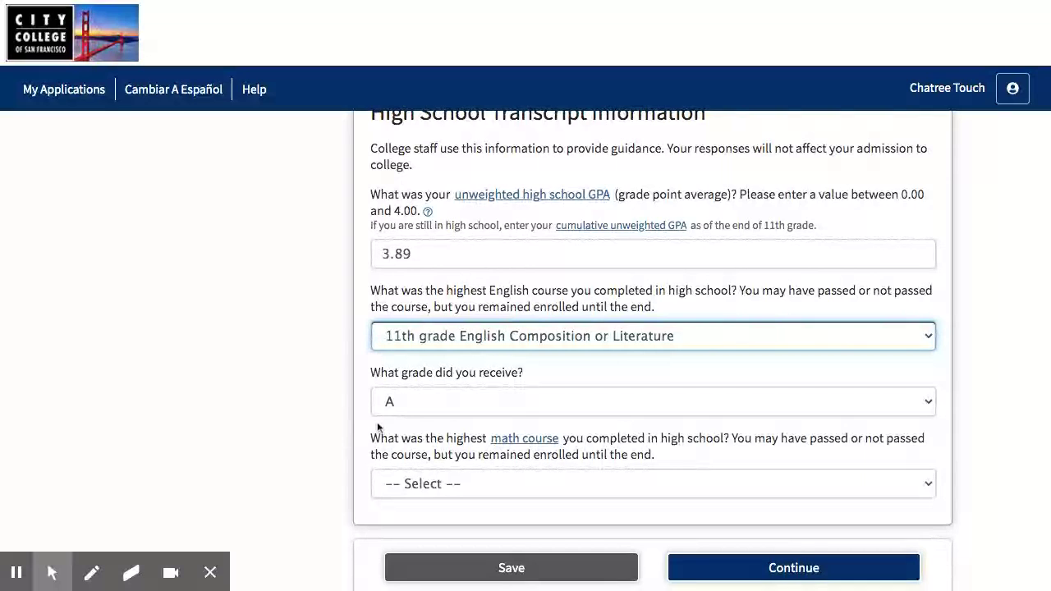
pyautogui.scroll(-1, 345, 430)
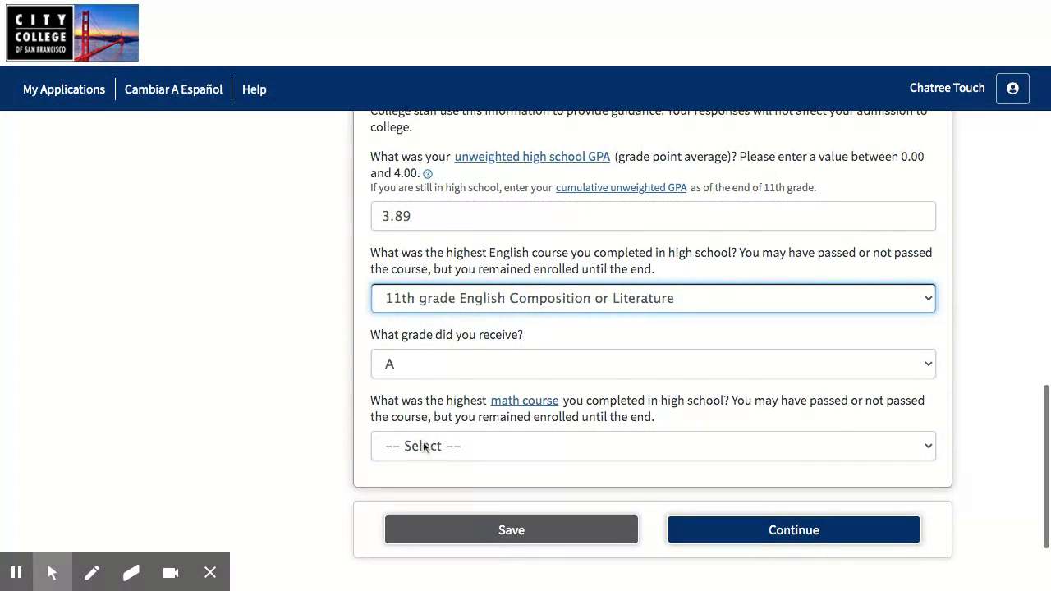
pyautogui.click(425, 447)
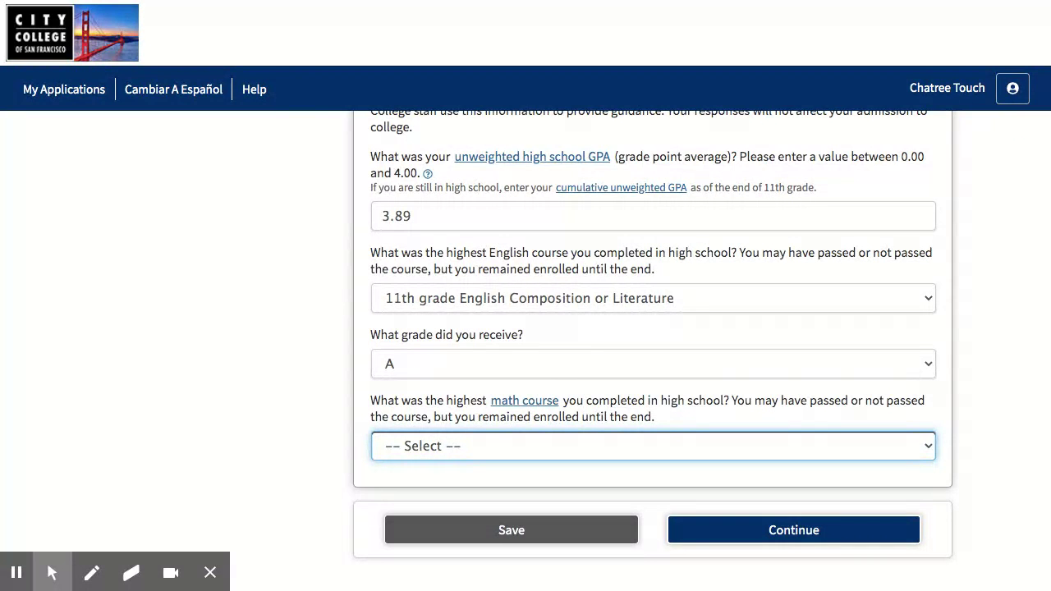
# Set the highest math course to Algebra 2 with grade D
pyautogui.click(399, 464)
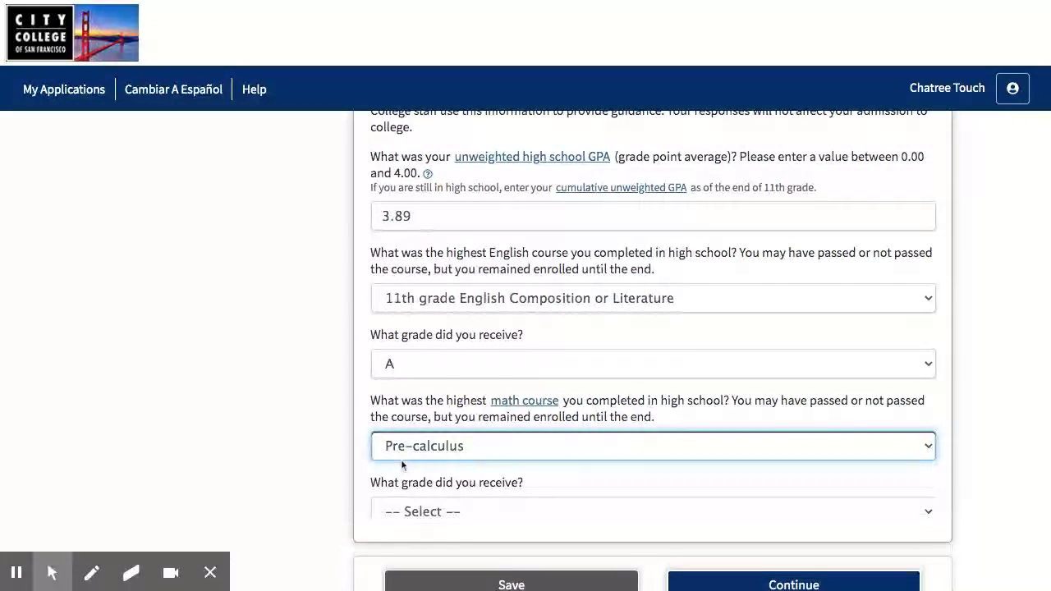
pyautogui.scroll(-1, 397, 493)
pyautogui.click(397, 419)
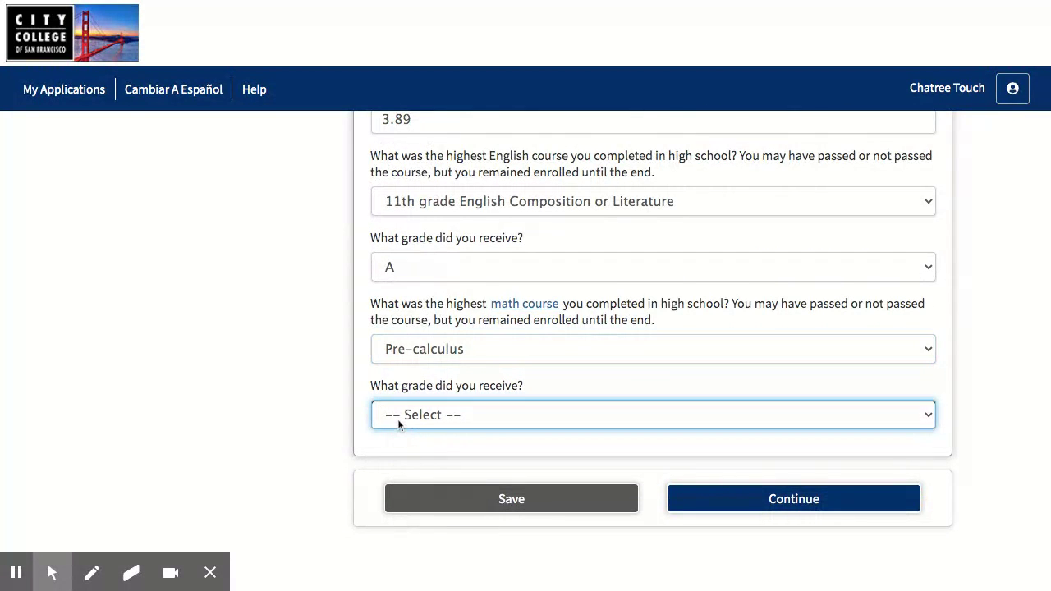
pyautogui.click(397, 435)
pyautogui.click(300, 418)
pyautogui.scroll(-1, 303, 414)
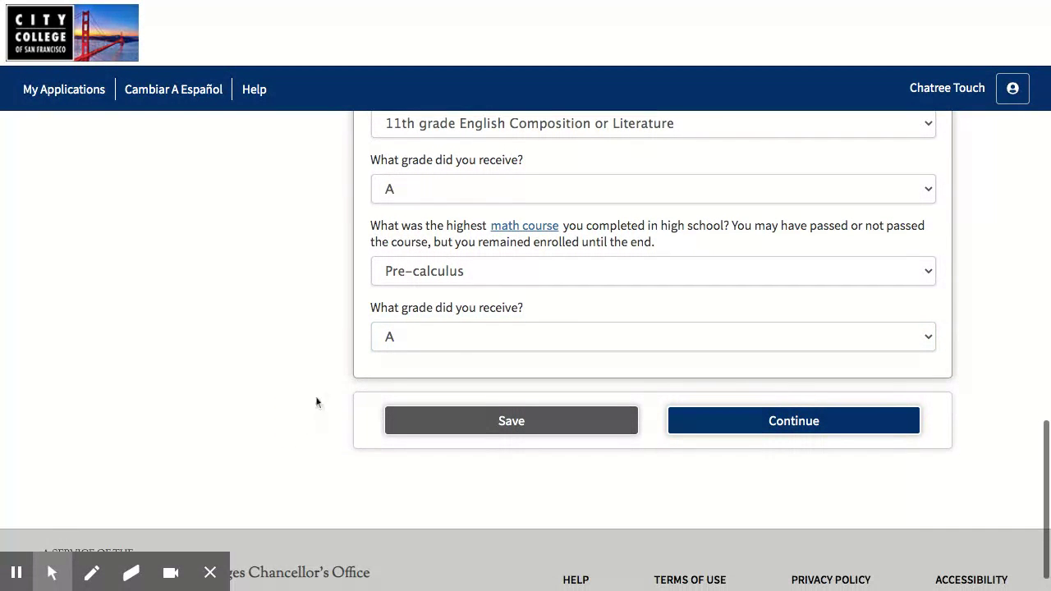
pyautogui.click(409, 277)
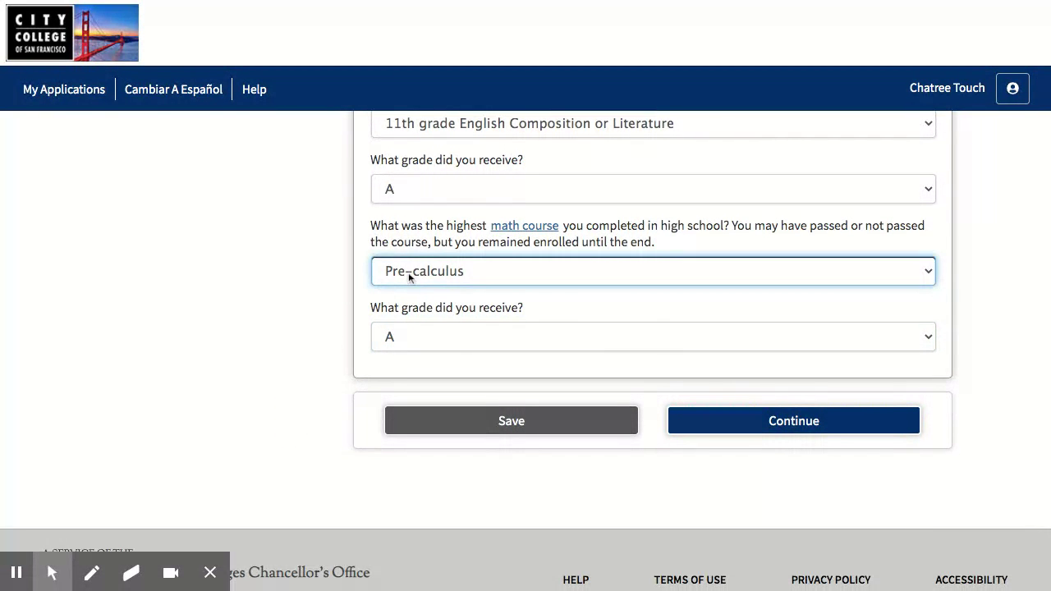
pyautogui.click(392, 224)
pyautogui.scroll(-1, 341, 350)
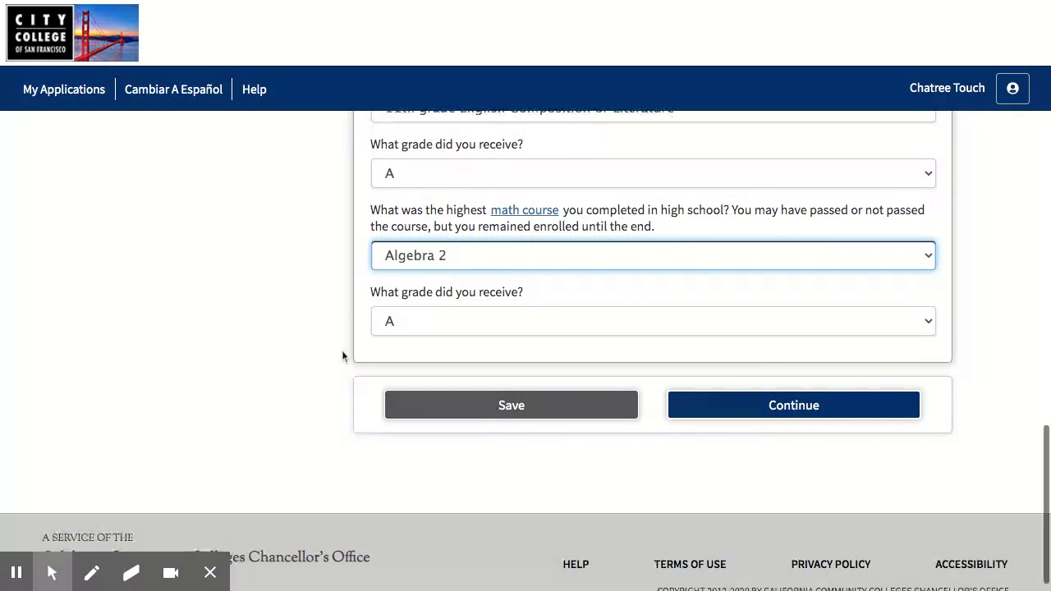
pyautogui.click(414, 326)
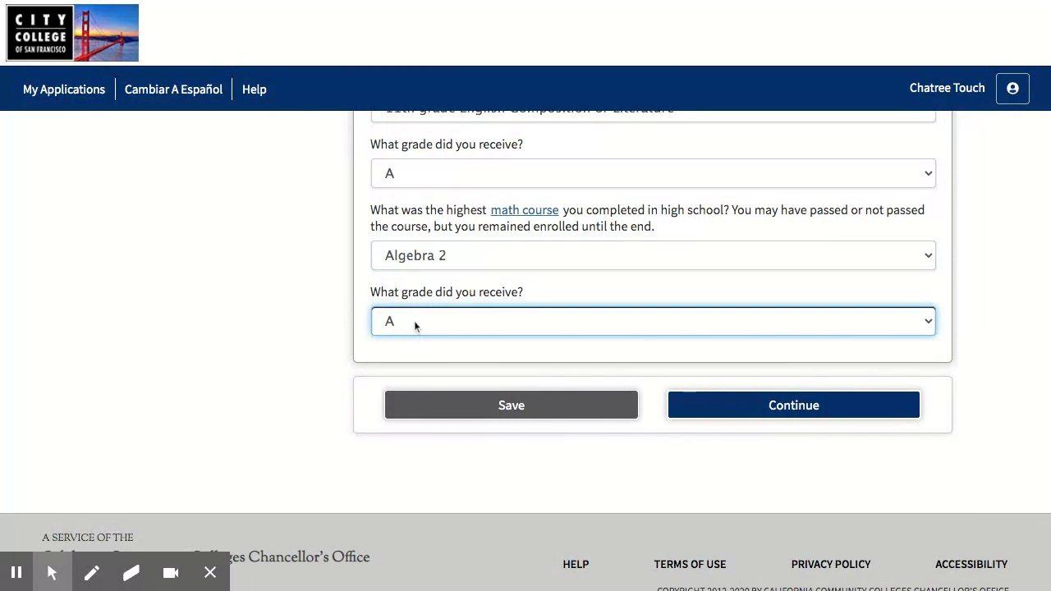
pyautogui.click(373, 374)
pyautogui.scroll(-2, 332, 394)
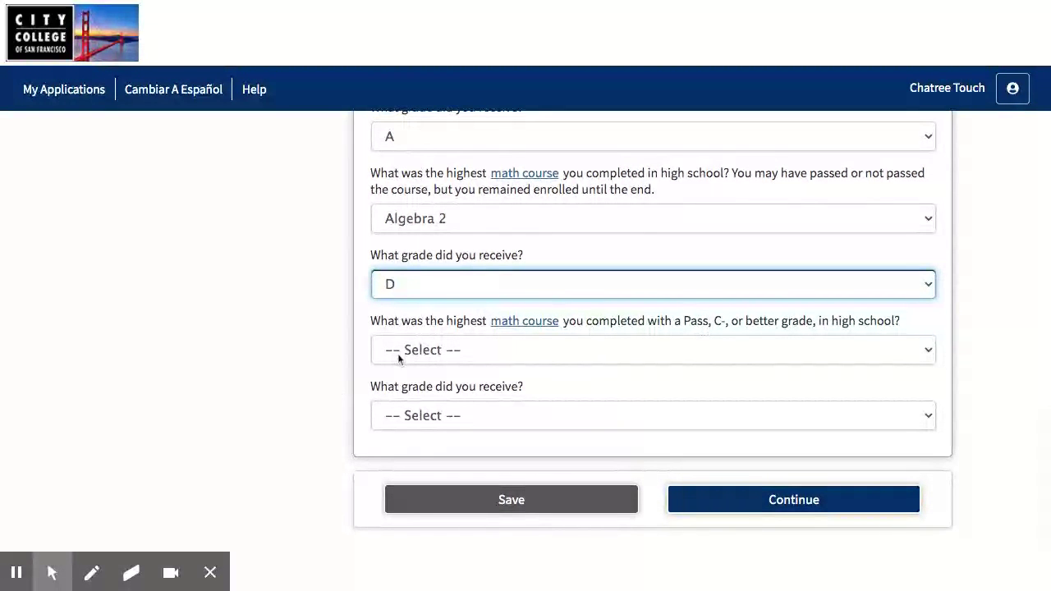
# Set the highest passed math course to Geometry with grade C, then continue
pyautogui.click(399, 358)
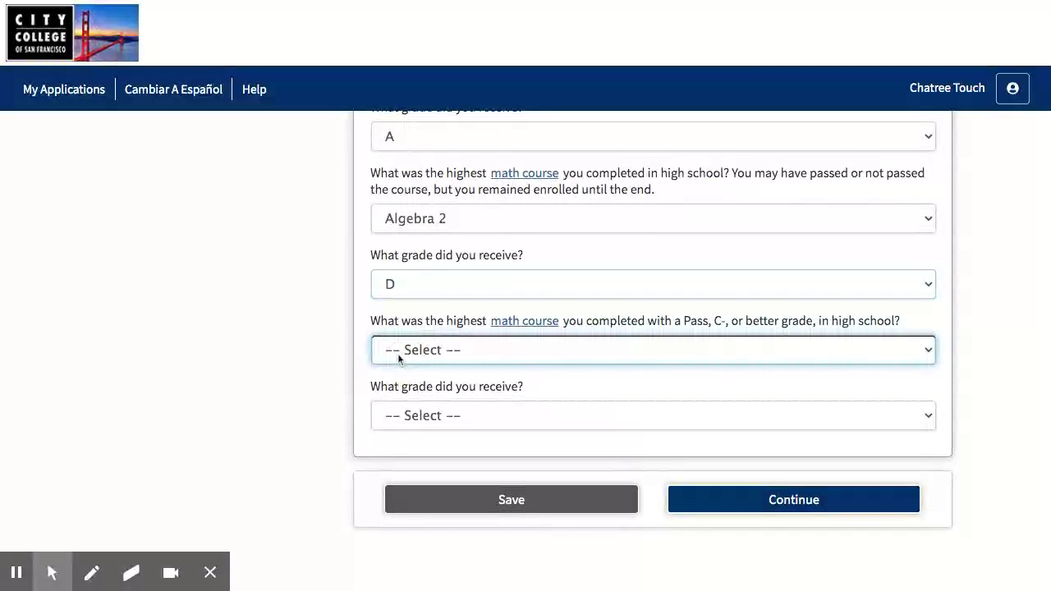
pyautogui.click(384, 417)
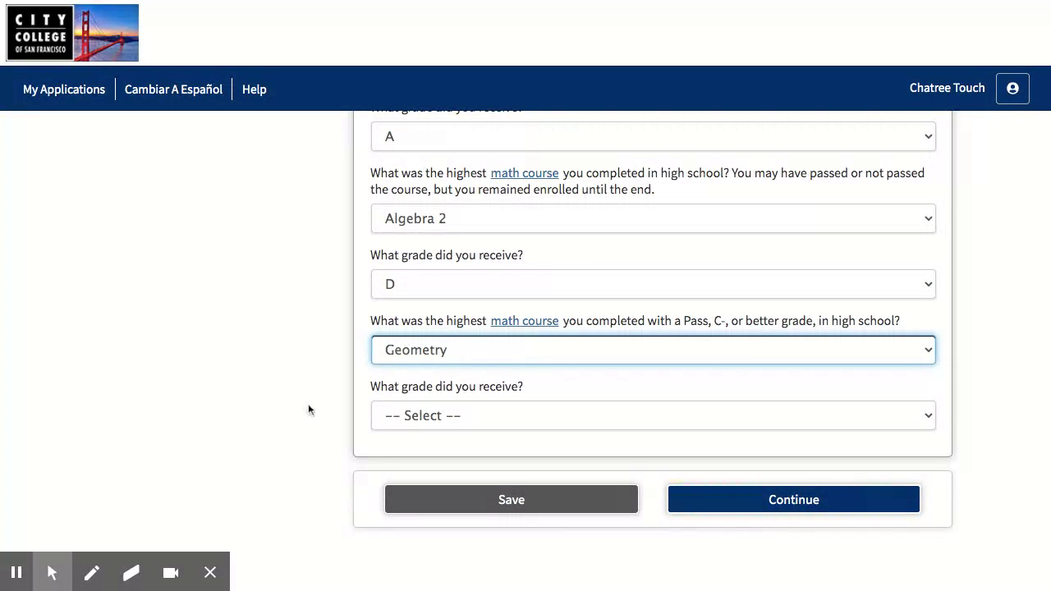
pyautogui.scroll(-1, 309, 410)
pyautogui.click(411, 394)
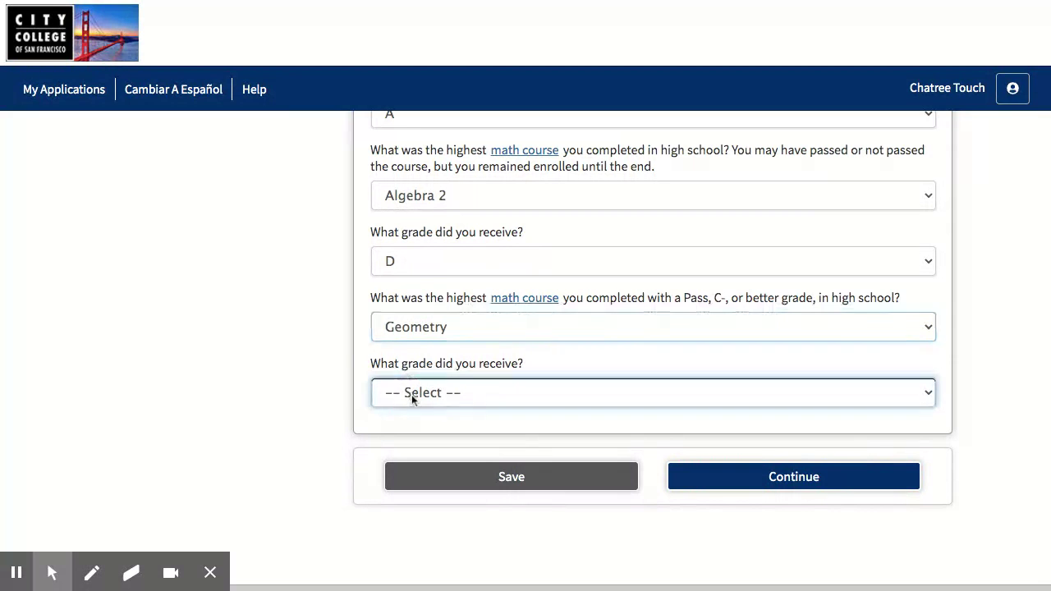
pyautogui.click(401, 442)
pyautogui.click(318, 446)
pyautogui.scroll(3, 283, 402)
pyautogui.scroll(-2, 283, 402)
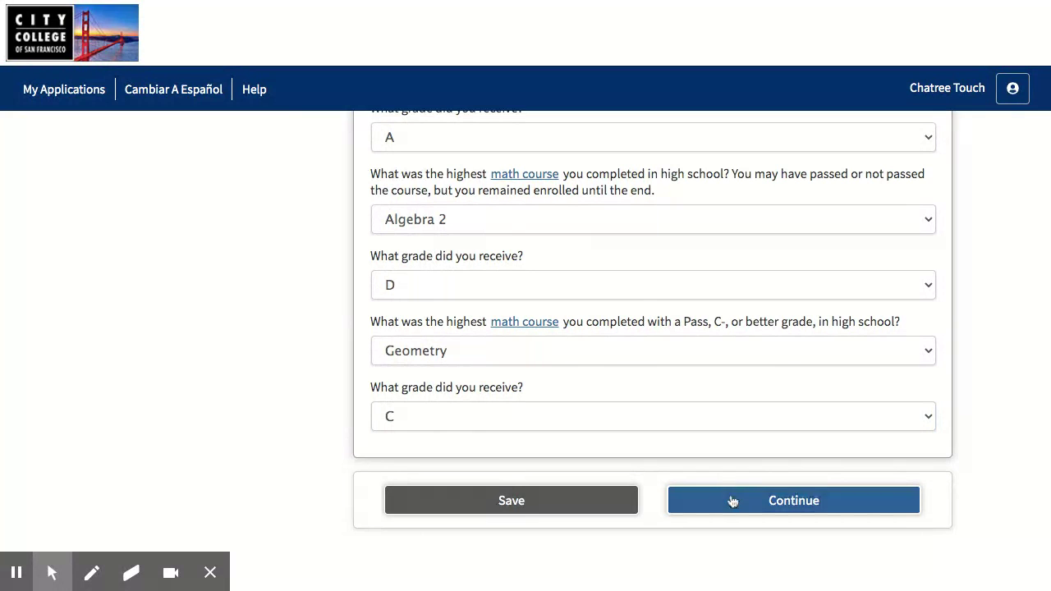
pyautogui.click(732, 500)
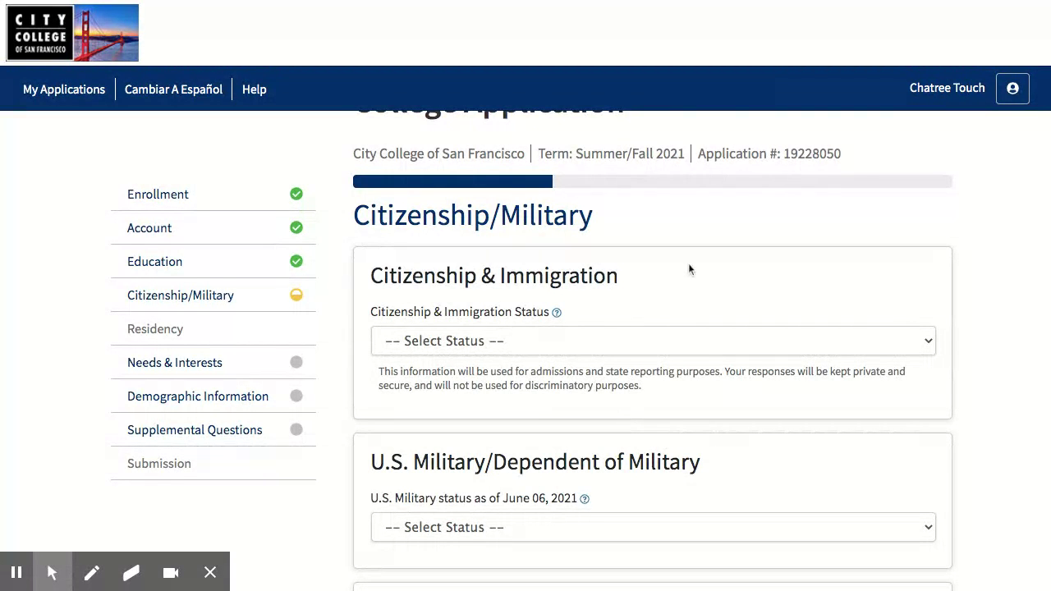
# Set the citizenship and immigration status to Permanent Resident
pyautogui.scroll(-1, 689, 264)
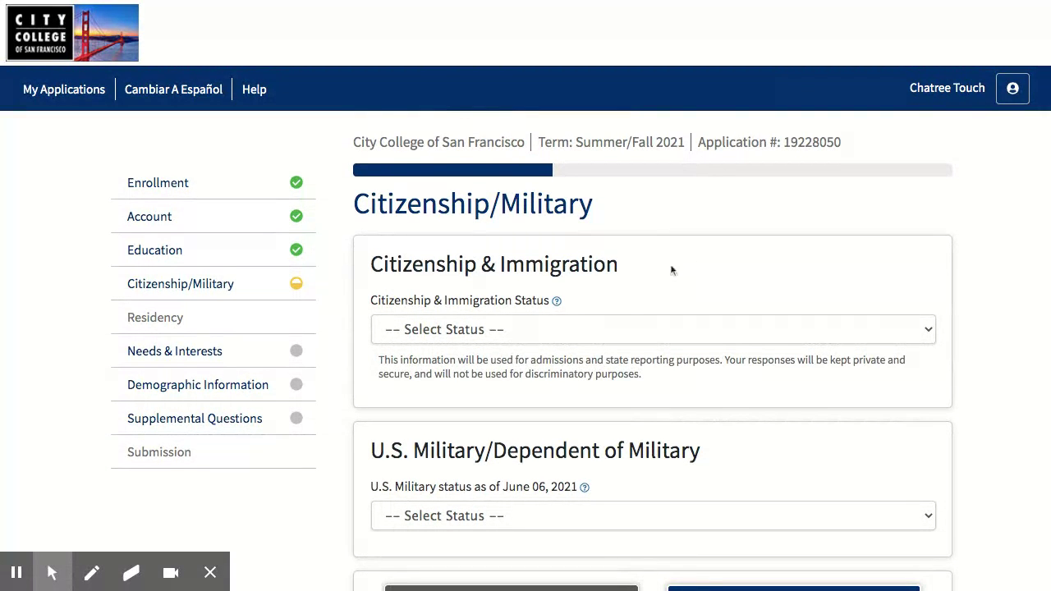
pyautogui.click(504, 331)
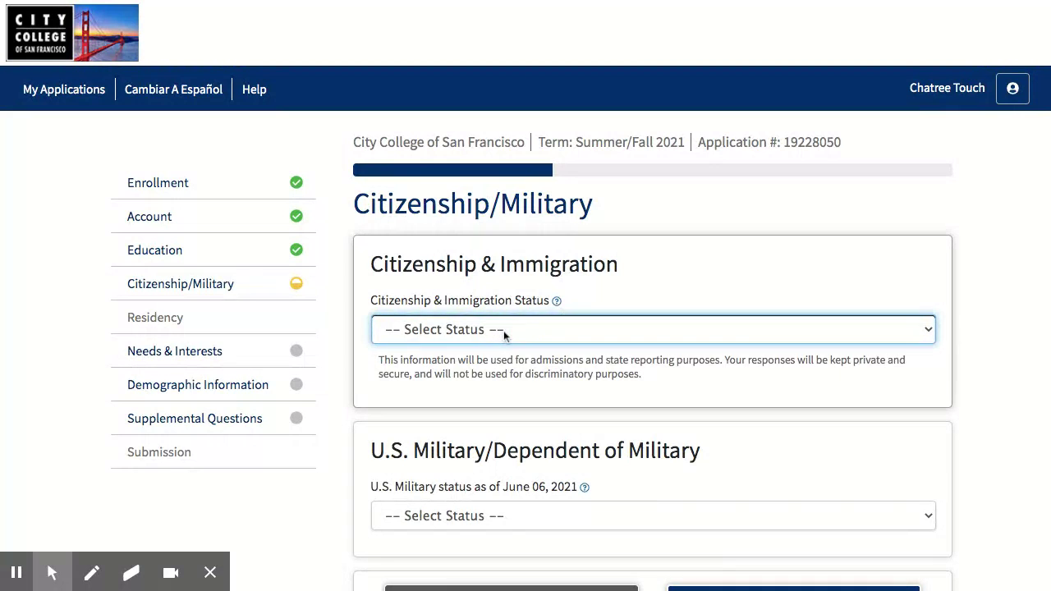
pyautogui.click(492, 346)
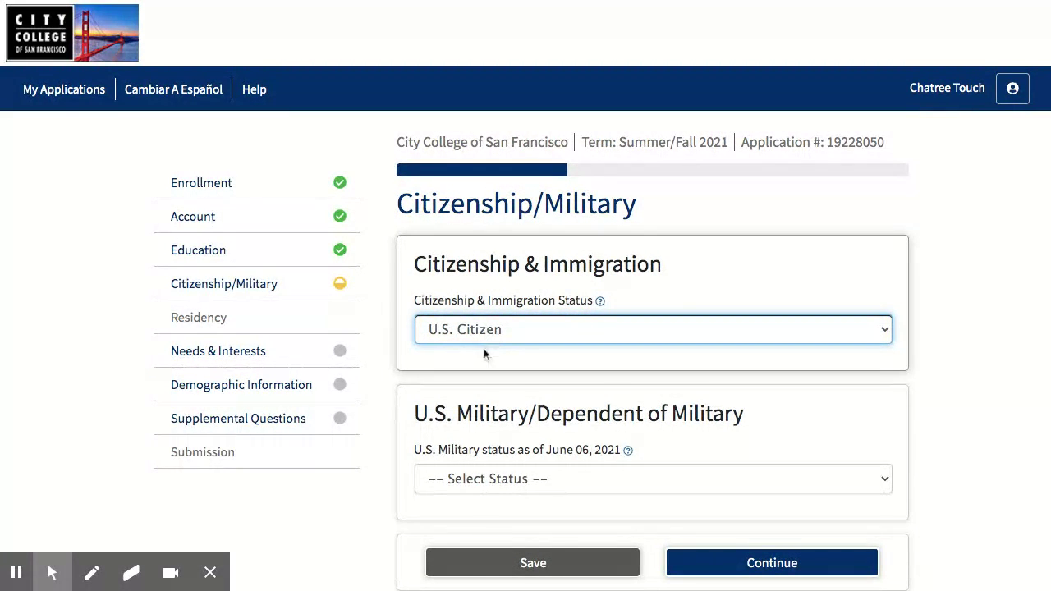
pyautogui.press('Down')
pyautogui.scroll(-1, 466, 399)
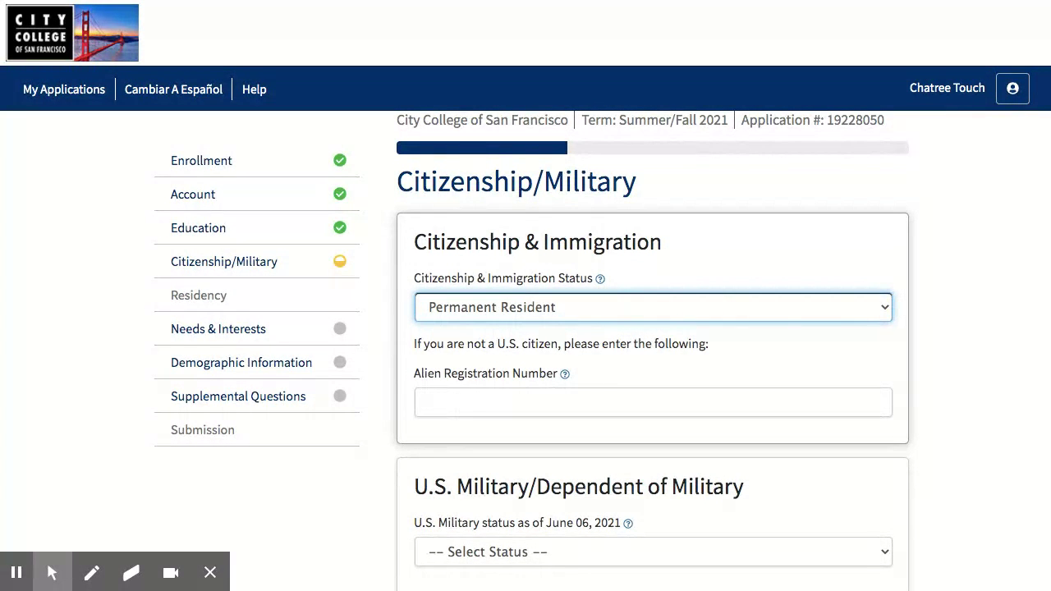
# Leave the Alien Registration Number blank and view its help explanation
pyautogui.click(458, 403)
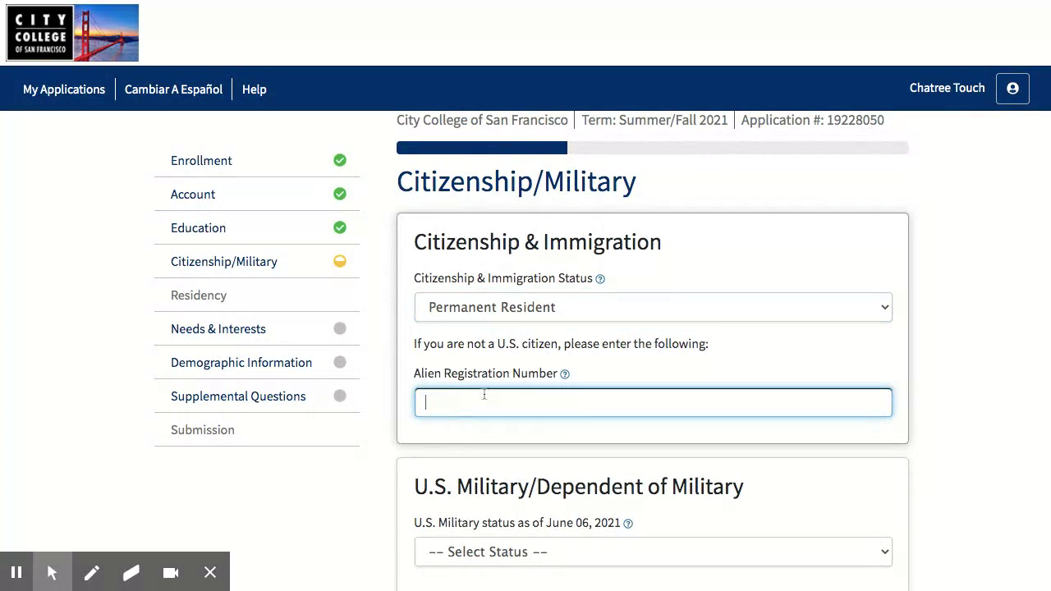
pyautogui.click(626, 363)
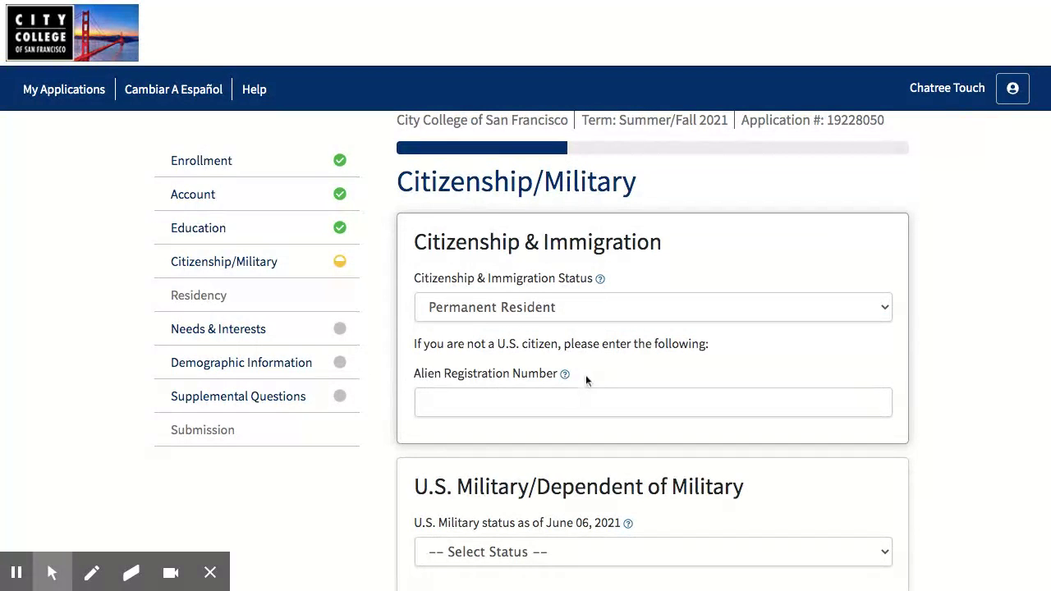
pyautogui.click(564, 374)
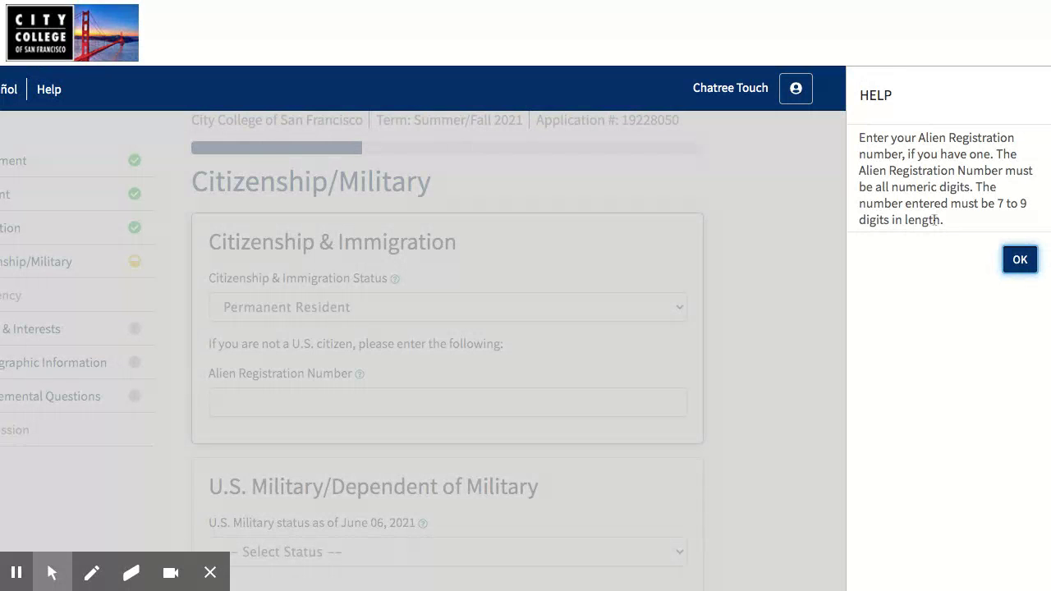
# Close the Alien Registration Number help and open the Citizenship & Immigration Status choices
pyautogui.click(1019, 263)
pyautogui.click(535, 306)
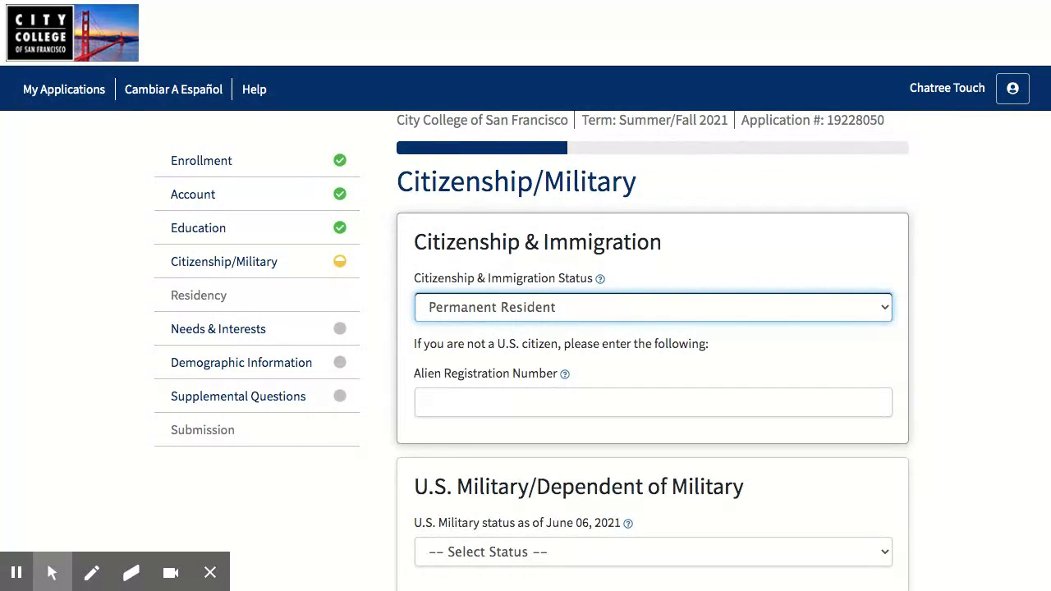
# Try citizenship status Other, then undo the no-documents choice and switch to U.S. Citizen
pyautogui.press('o')
pyautogui.scroll(-1, 436, 374)
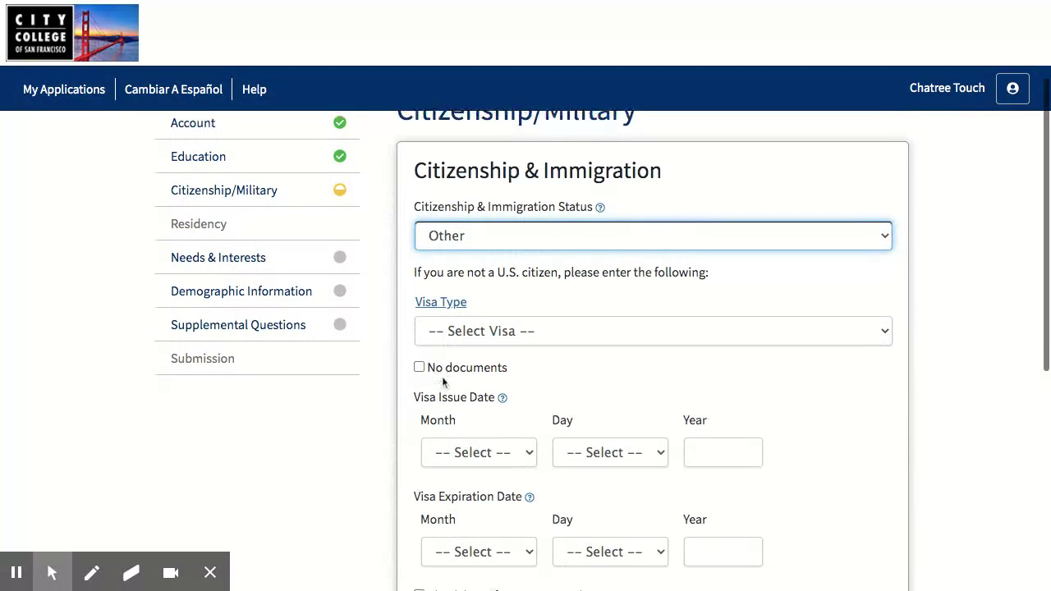
pyautogui.click(420, 349)
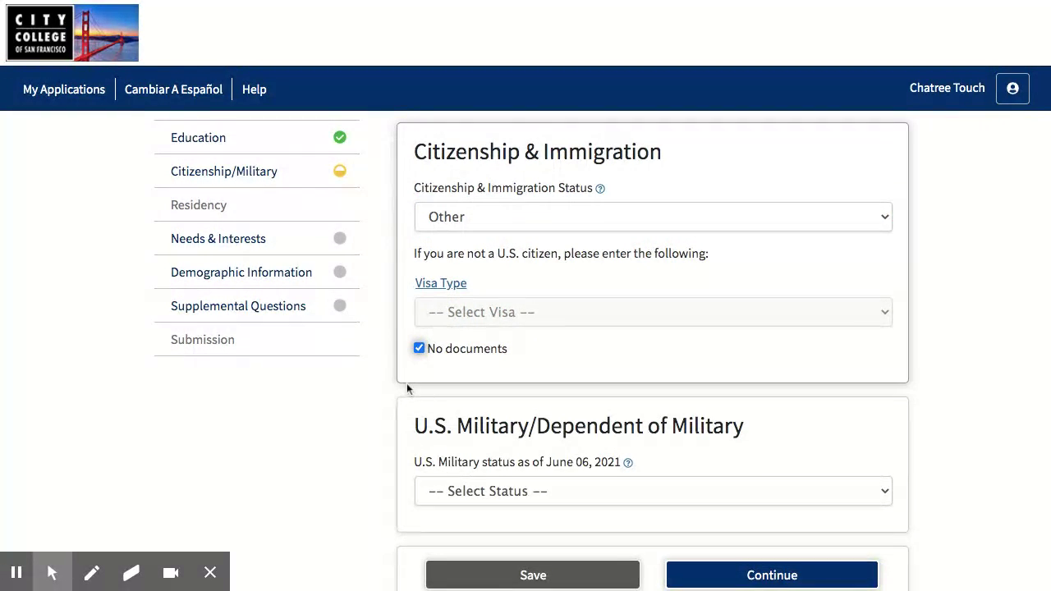
pyautogui.scroll(-1, 408, 387)
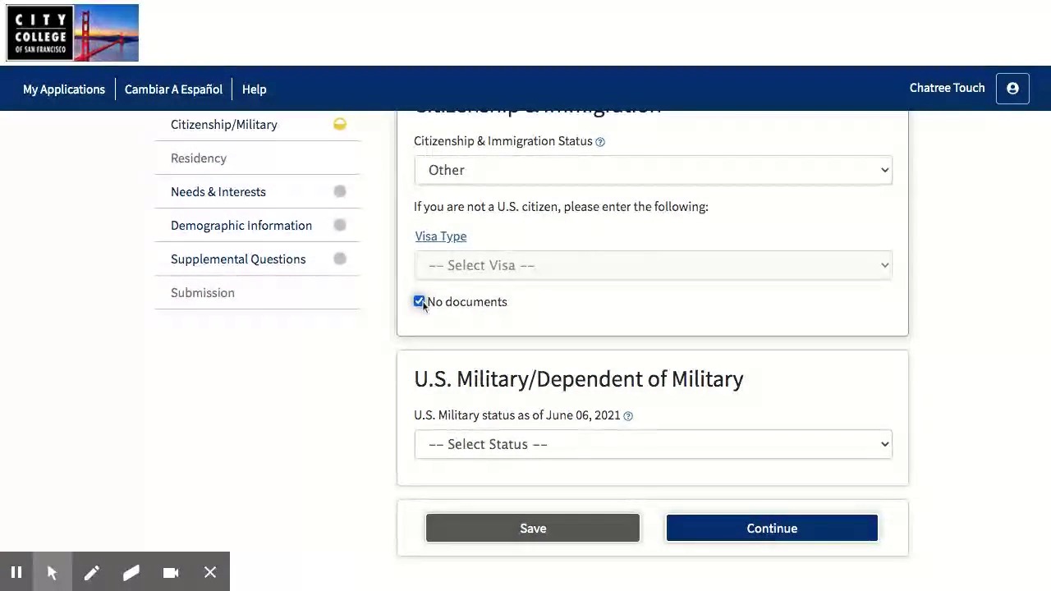
pyautogui.scroll(1, 437, 328)
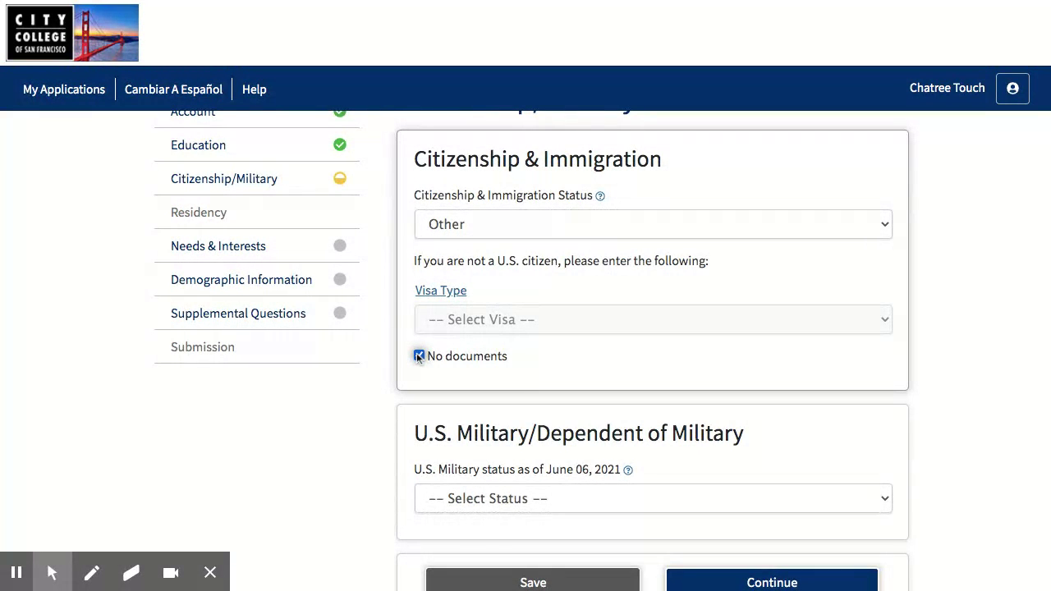
pyautogui.click(419, 356)
pyautogui.click(450, 220)
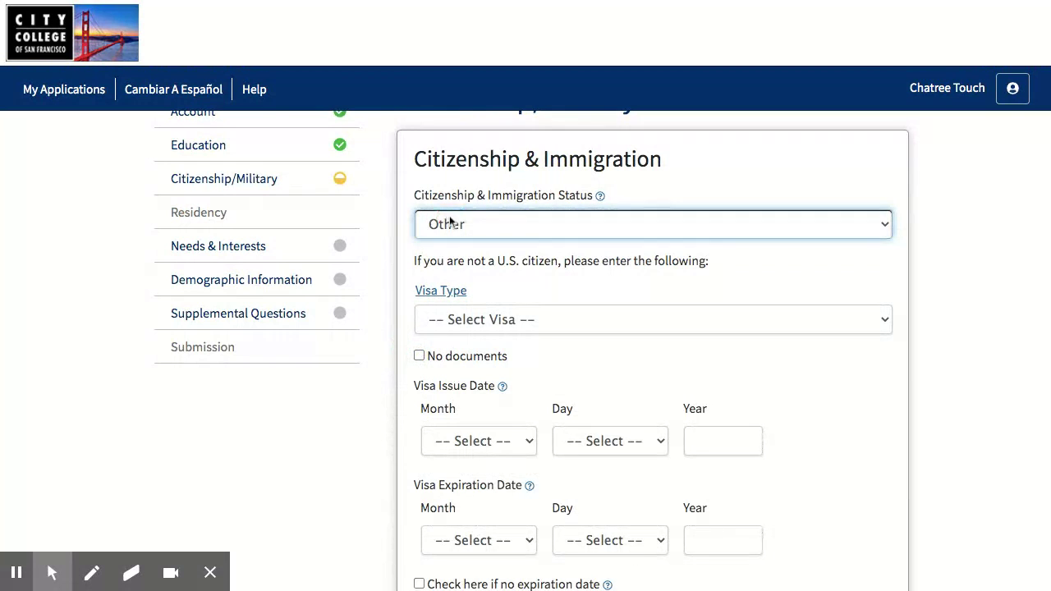
pyautogui.click(452, 143)
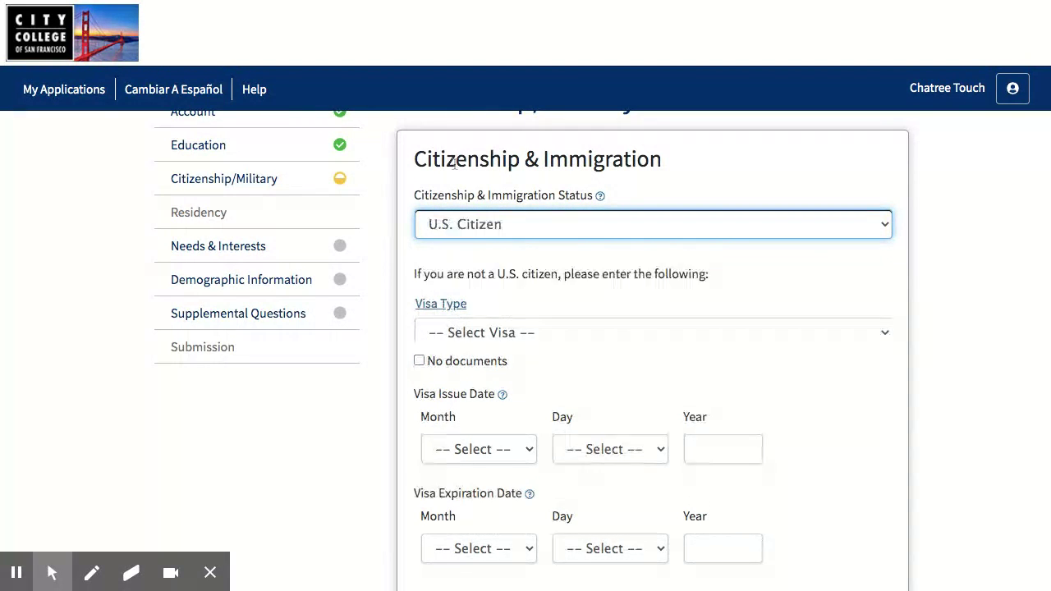
# Set military status to 'None apply to me' and save the Citizenship/Military section
pyautogui.scroll(-1, 471, 319)
pyautogui.click(458, 337)
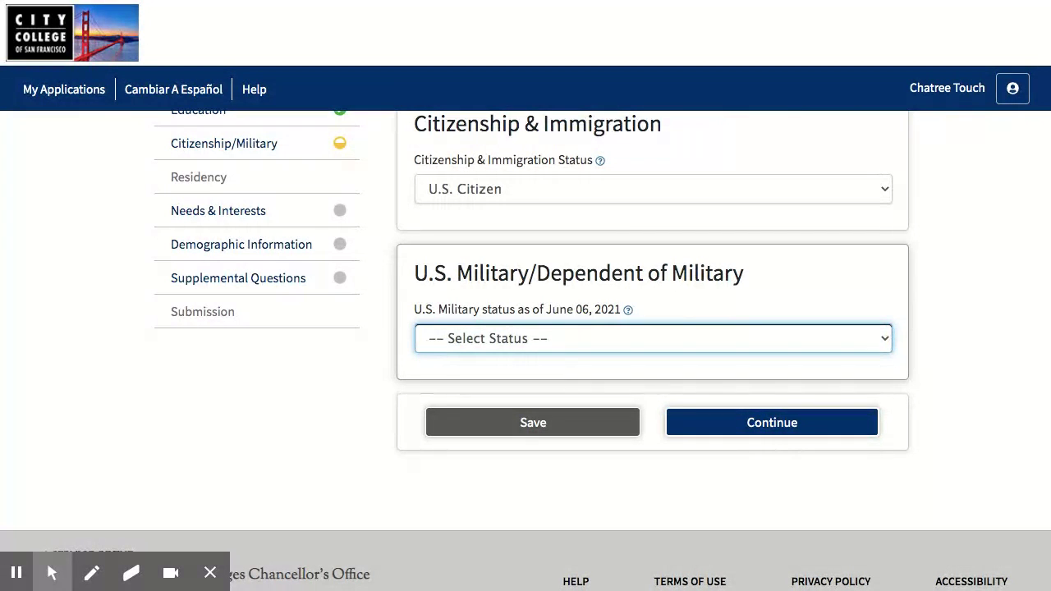
pyautogui.press('n')
pyautogui.click(372, 397)
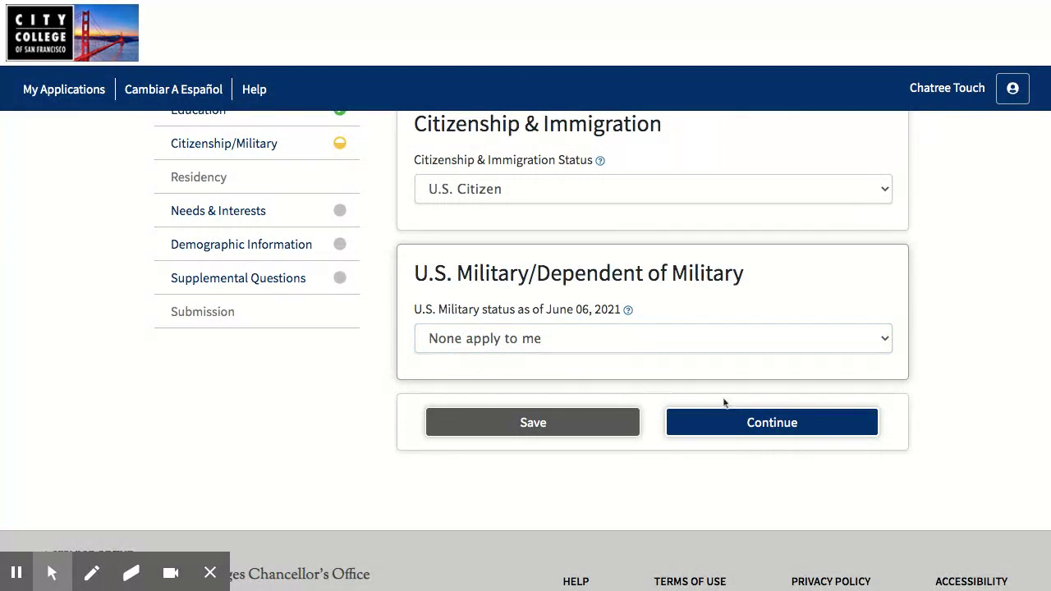
pyautogui.click(737, 430)
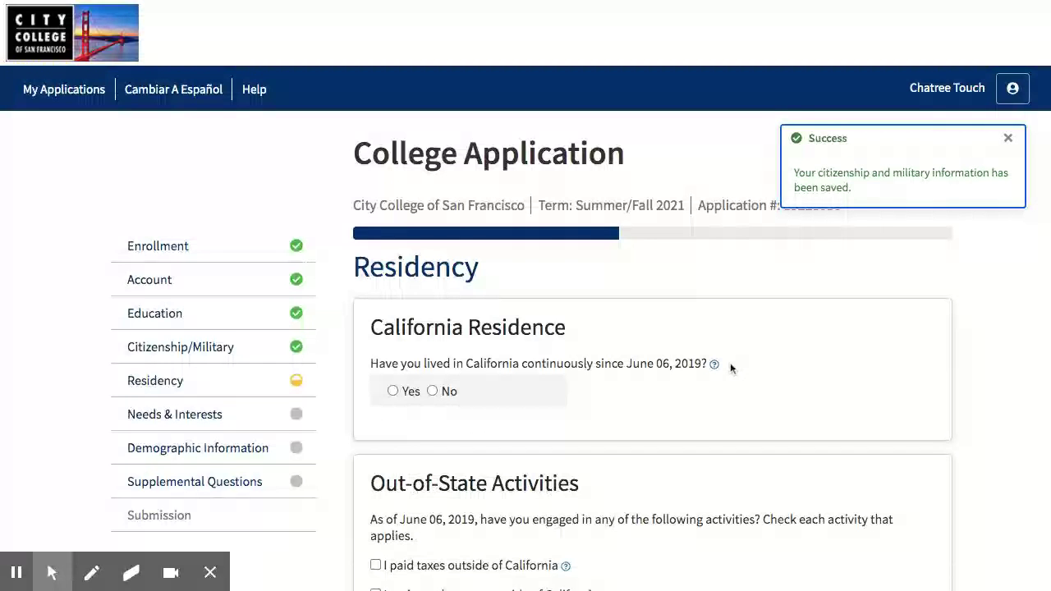
# Answer Yes to living in California continuously since June 06, 2019
pyautogui.scroll(-1, 730, 362)
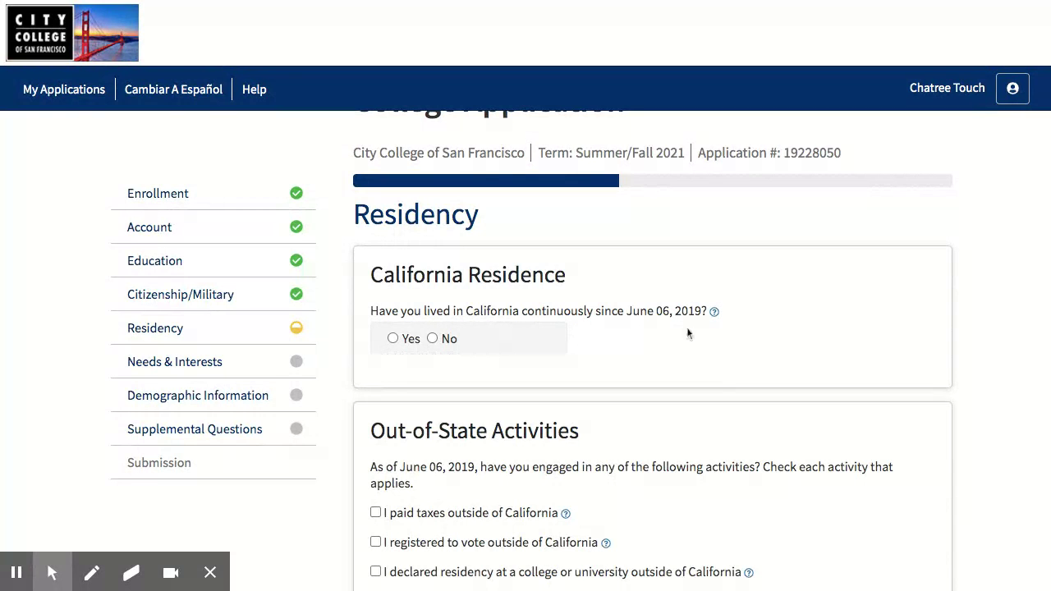
pyautogui.click(393, 339)
pyautogui.scroll(-1, 439, 300)
pyautogui.scroll(-3, 439, 300)
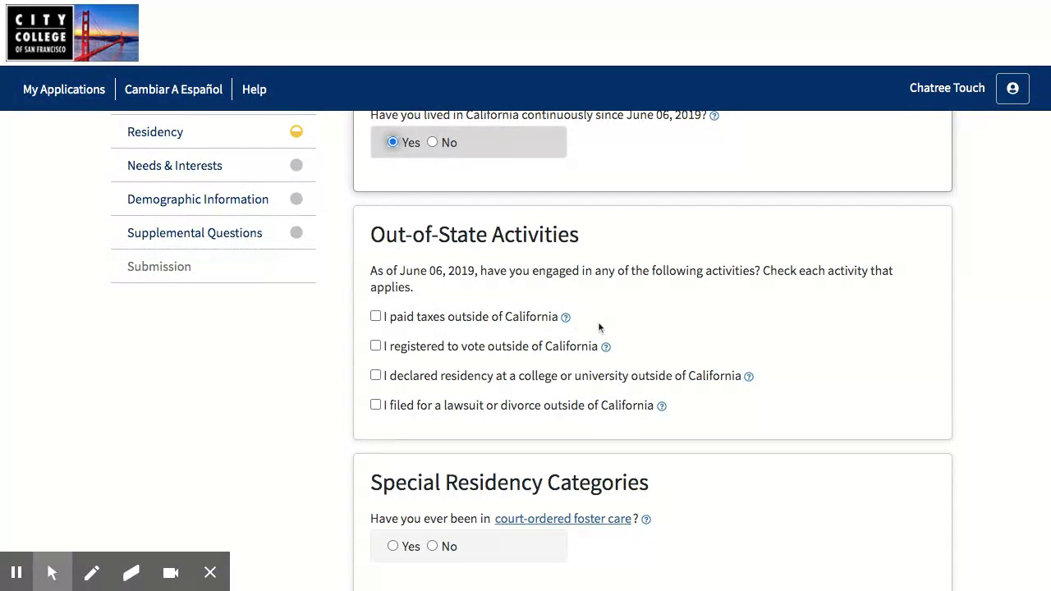
pyautogui.scroll(-1, 598, 326)
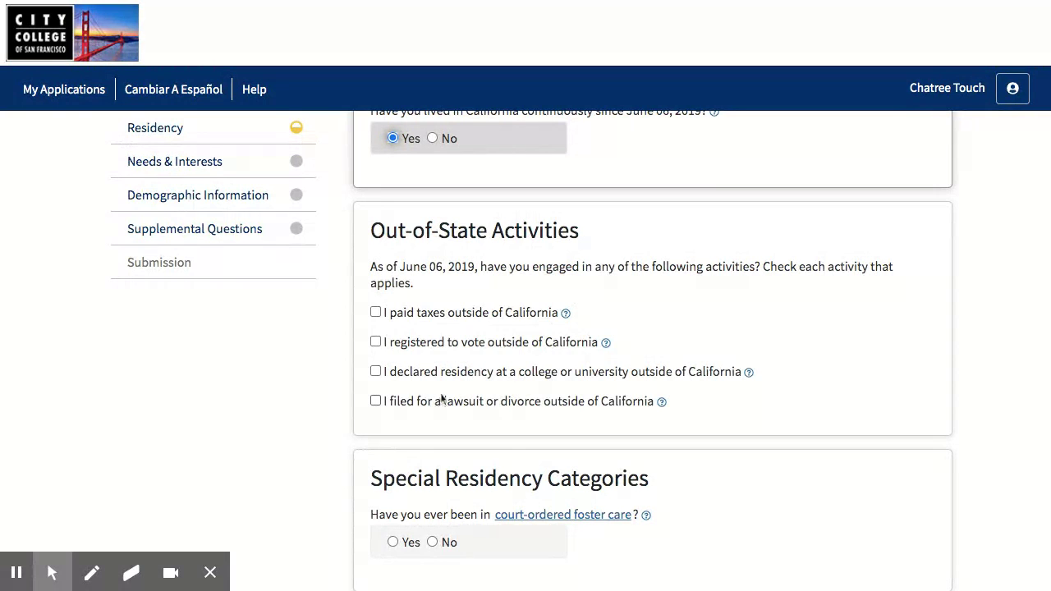
pyautogui.scroll(-1, 547, 378)
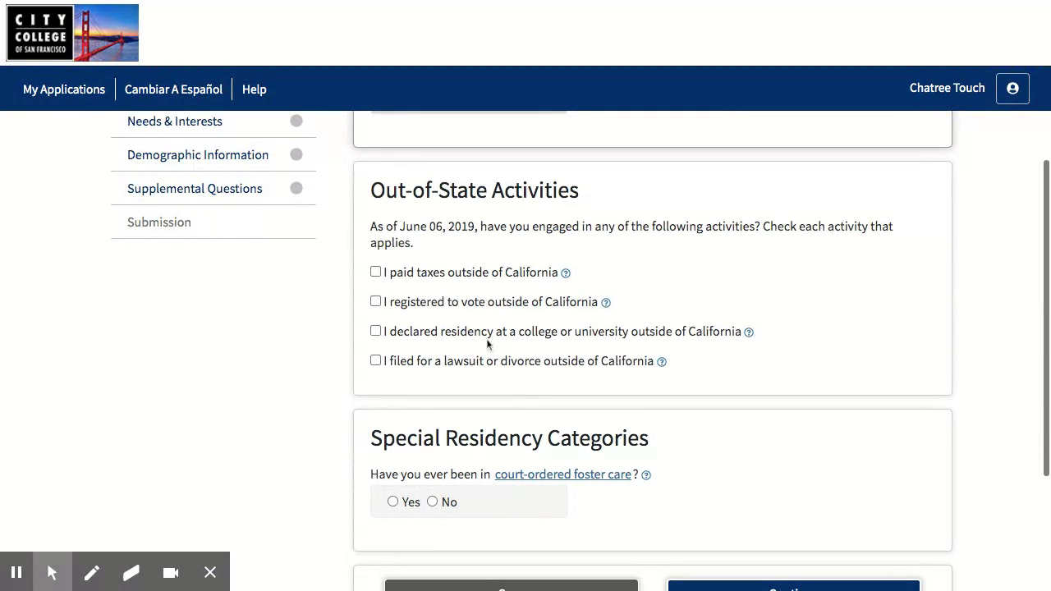
pyautogui.scroll(-2, 486, 343)
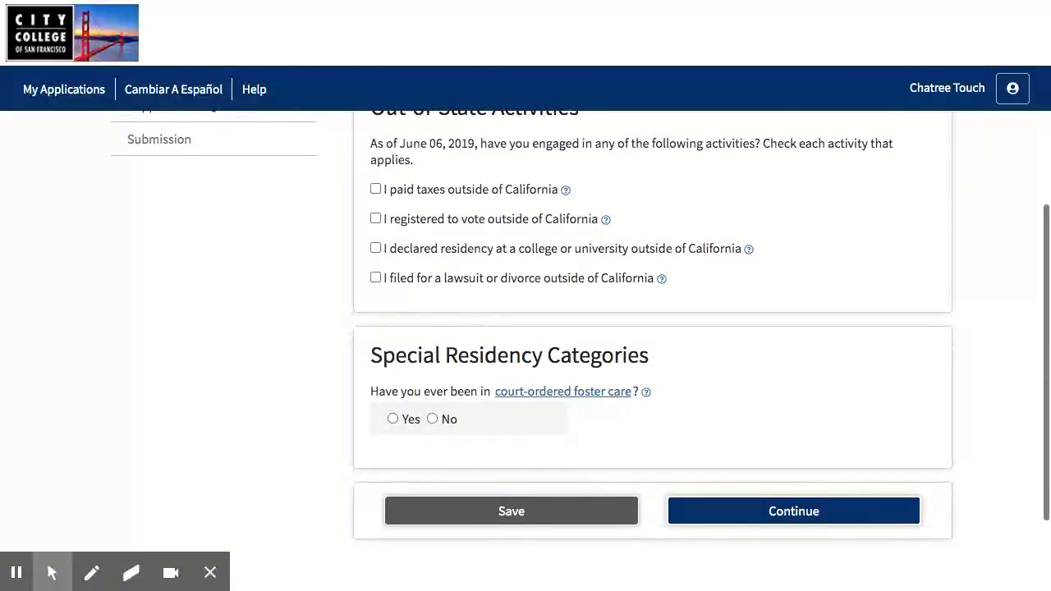
pyautogui.scroll(-1, 486, 339)
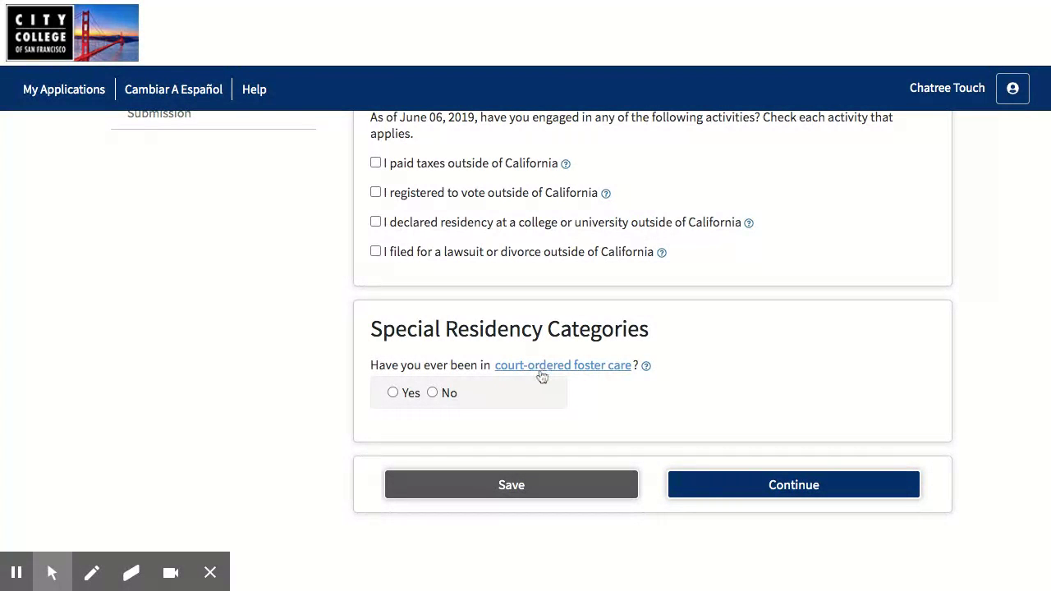
# Answer No to the court-ordered foster care question and save the Residency answers
pyautogui.click(647, 368)
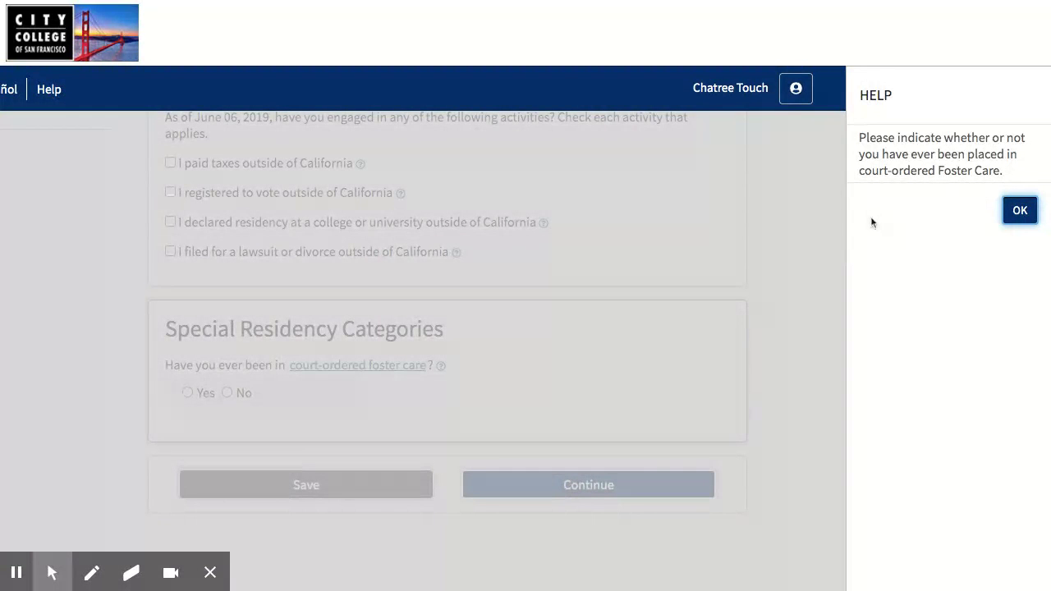
pyautogui.click(1021, 211)
pyautogui.scroll(-1, 805, 309)
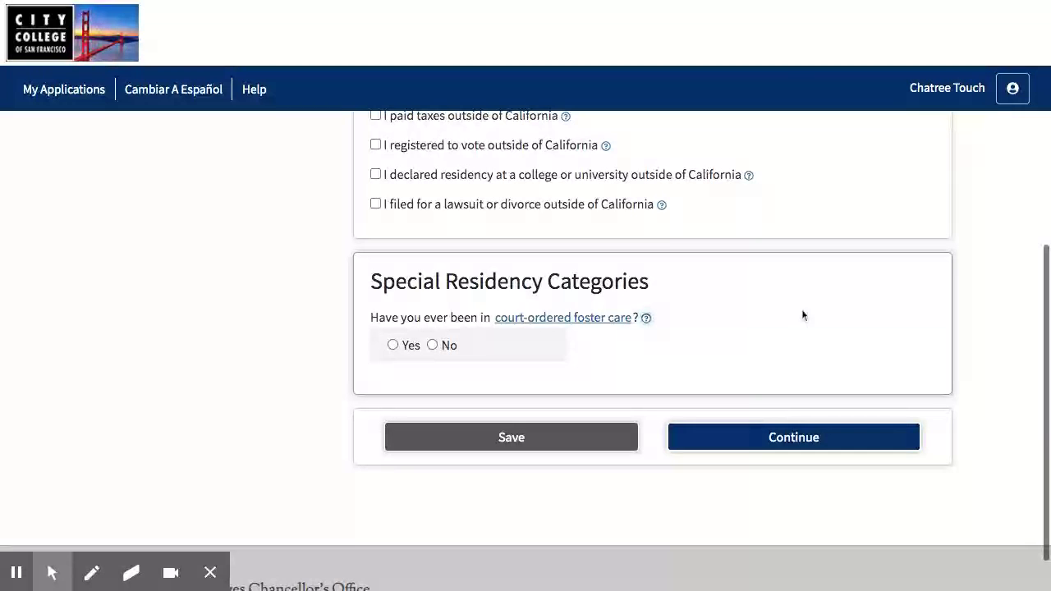
pyautogui.click(436, 346)
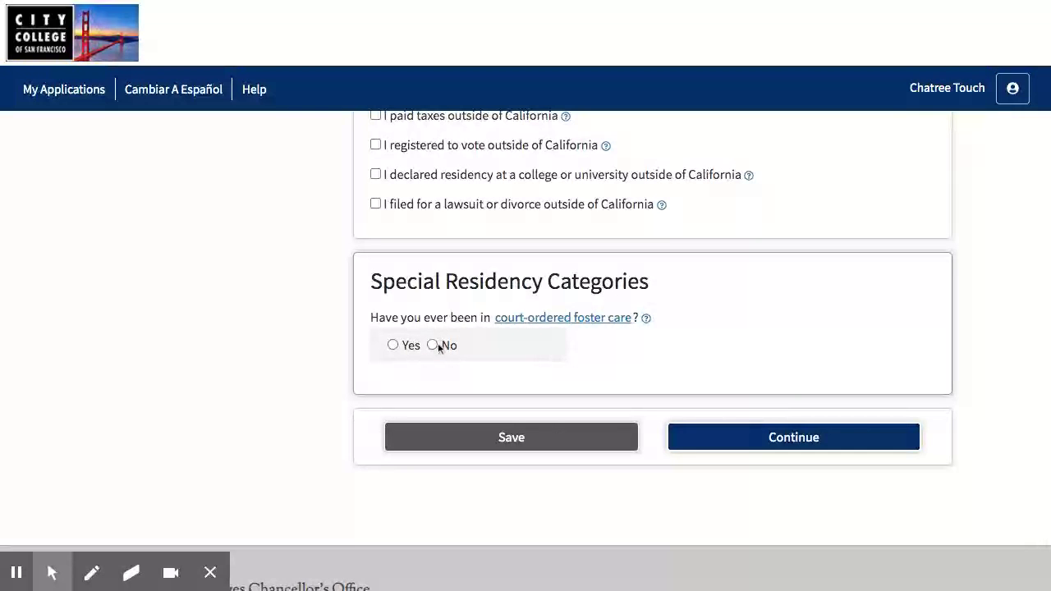
pyautogui.click(433, 347)
pyautogui.scroll(-1, 431, 326)
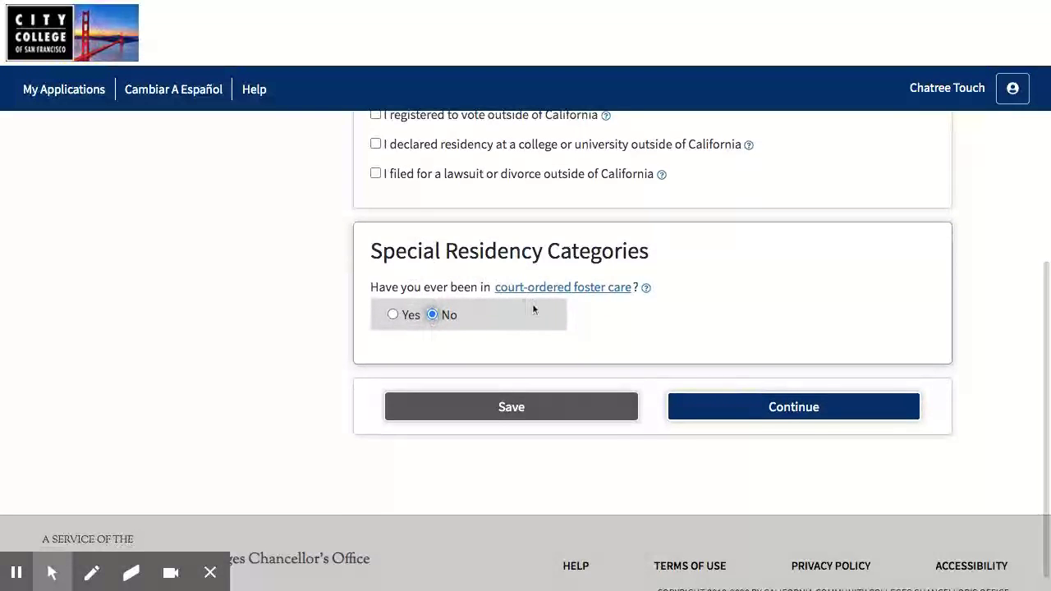
pyautogui.click(393, 315)
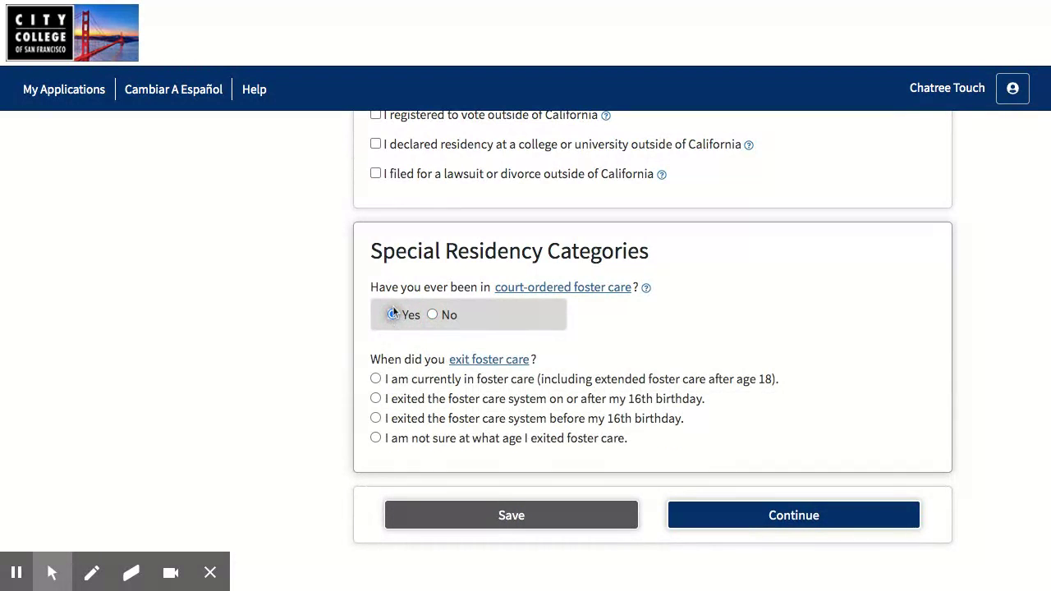
pyautogui.scroll(-1, 392, 306)
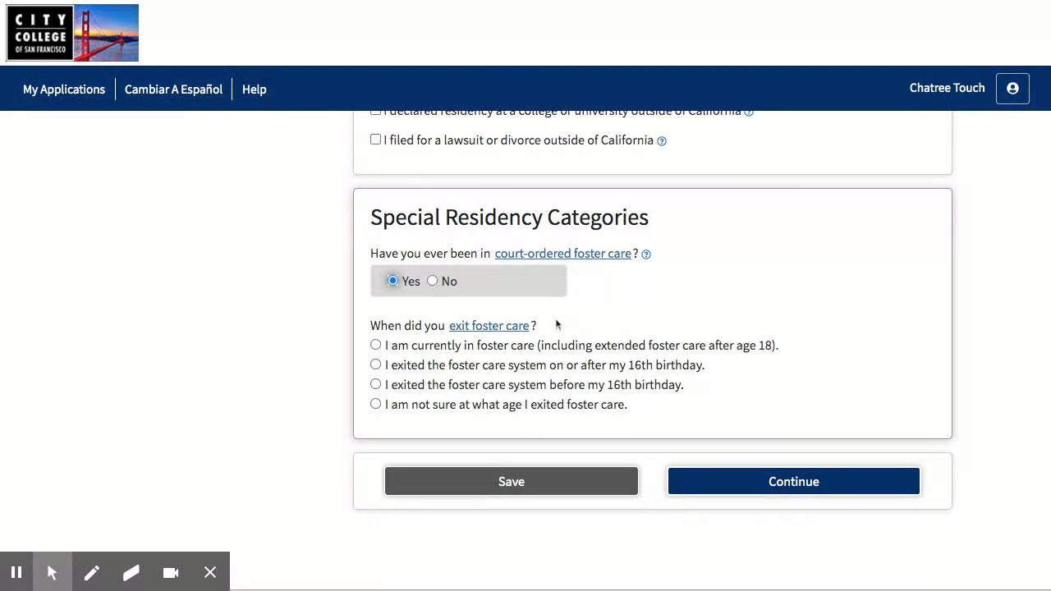
pyautogui.click(432, 281)
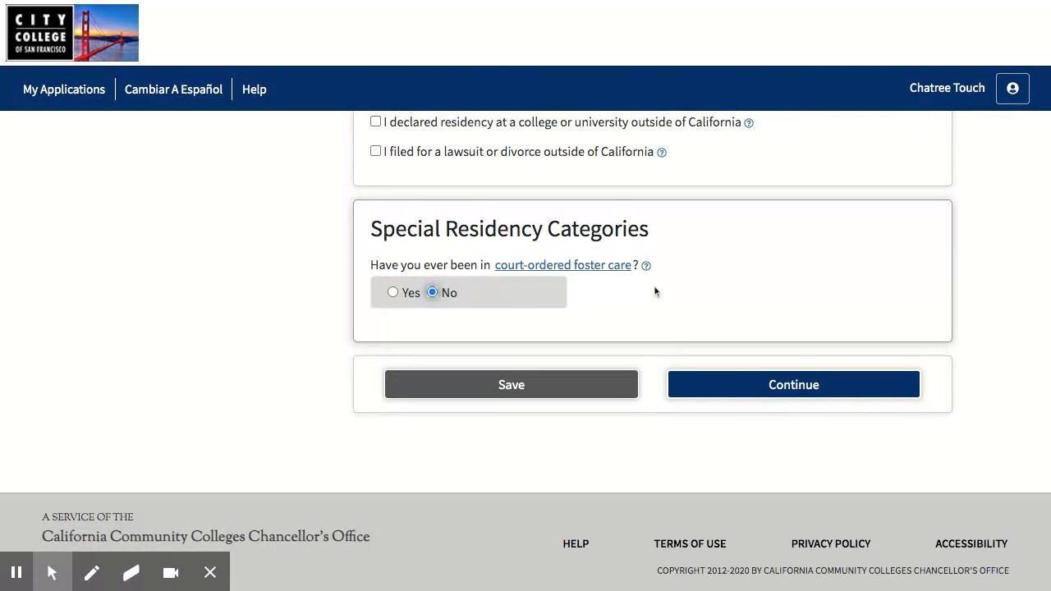
pyautogui.click(782, 397)
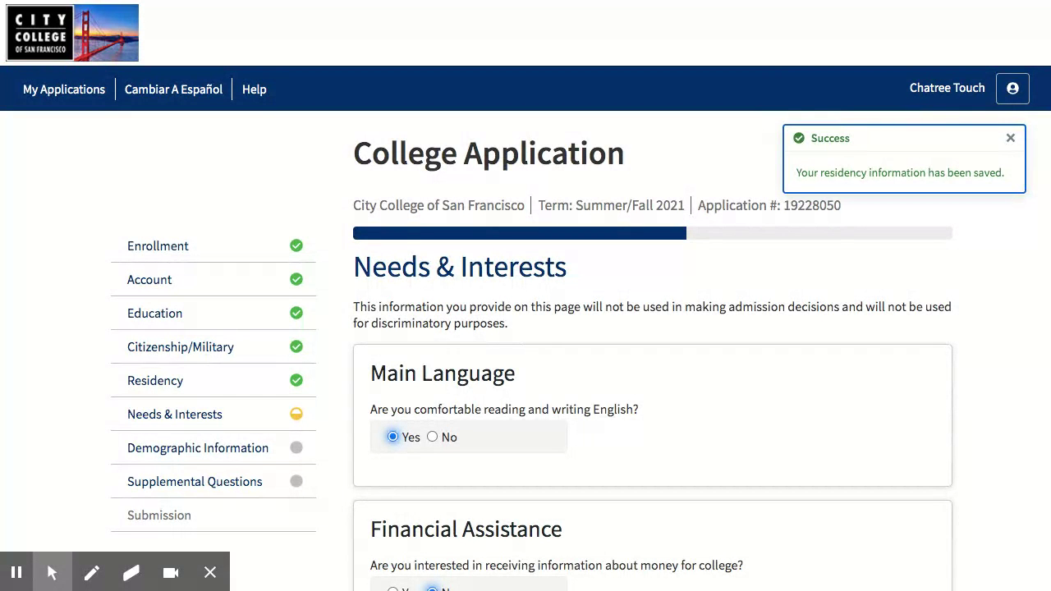
# Answer Yes to receiving information about money for college under Financial Assistance
pyautogui.scroll(-1, 695, 301)
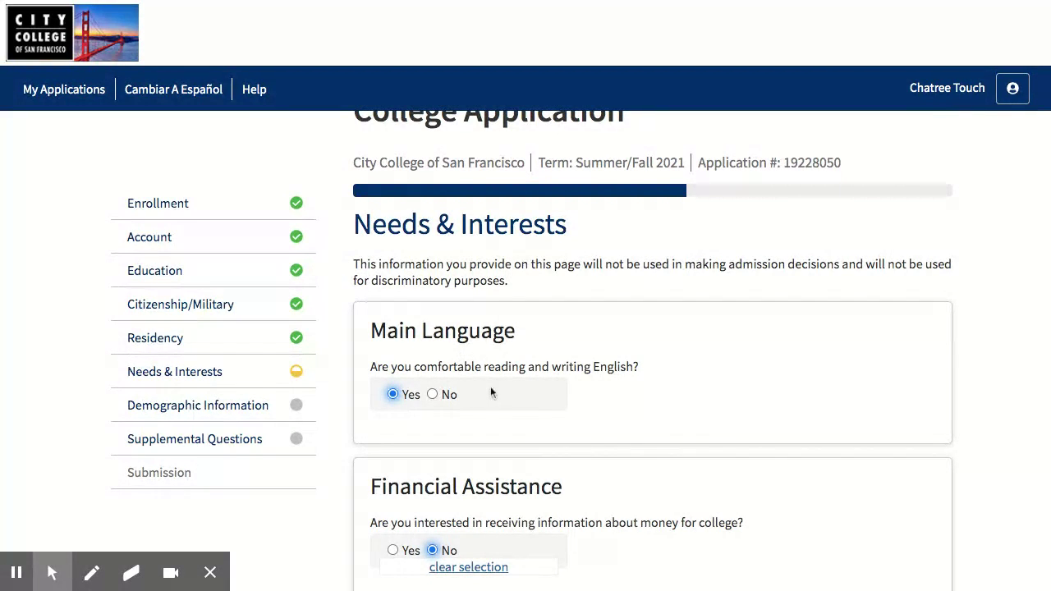
pyautogui.scroll(-3, 521, 385)
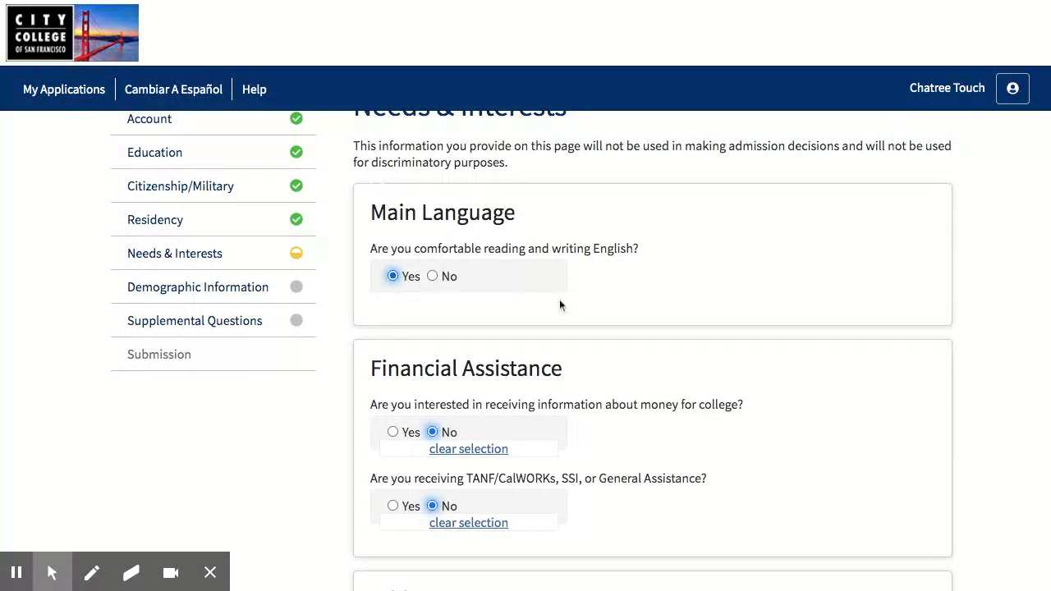
pyautogui.scroll(-1, 559, 298)
pyautogui.scroll(-1, 509, 328)
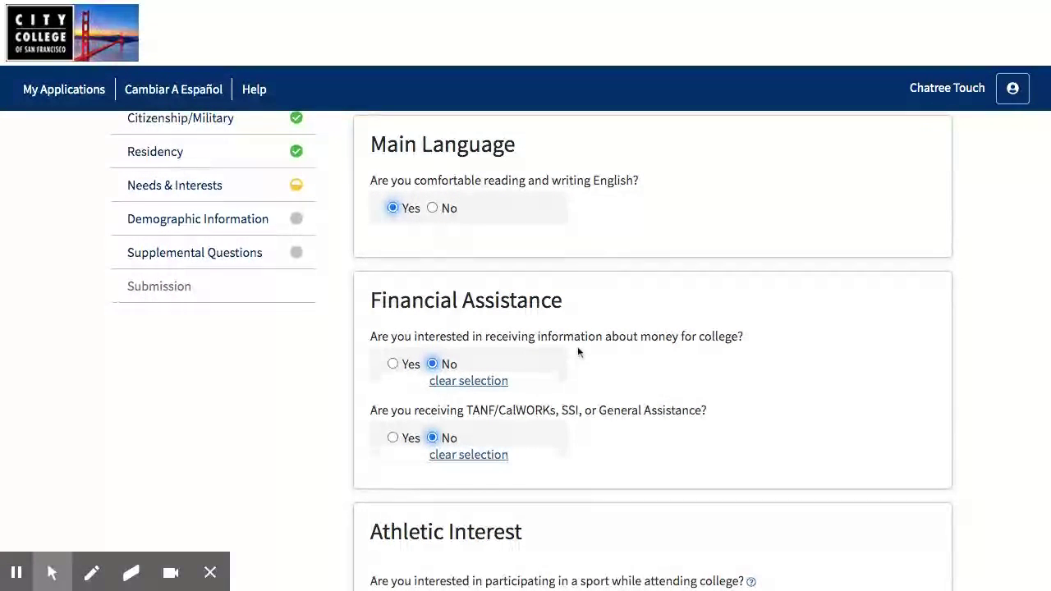
pyautogui.click(394, 365)
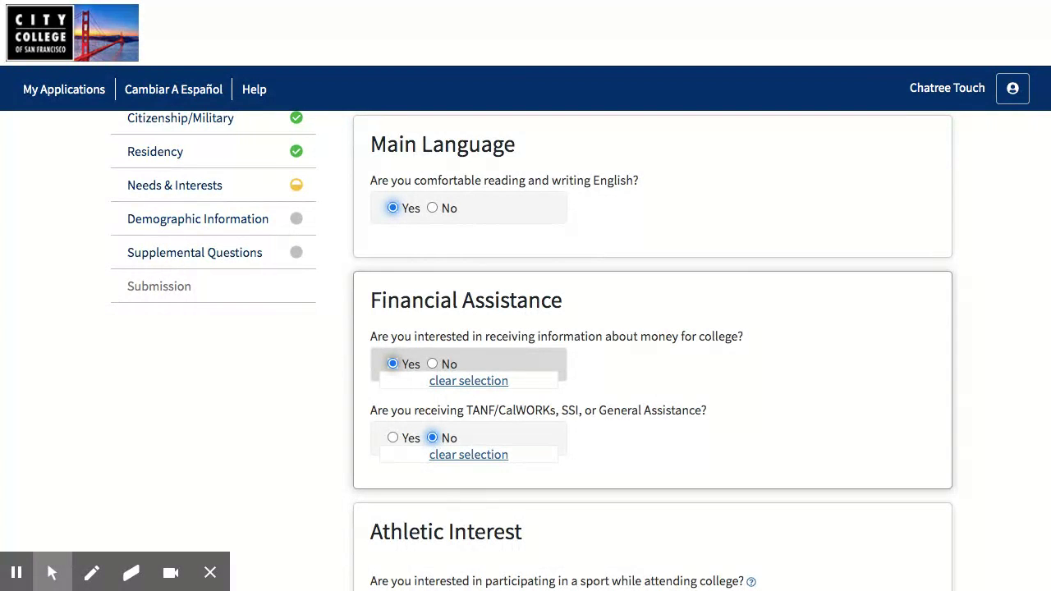
pyautogui.scroll(-1, 575, 370)
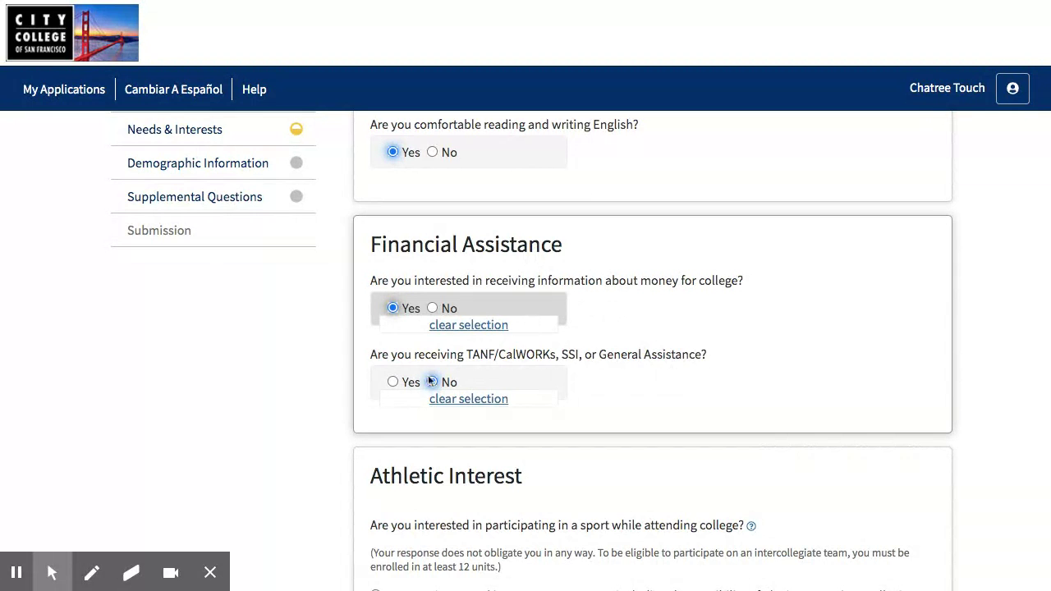
pyautogui.scroll(-3, 436, 364)
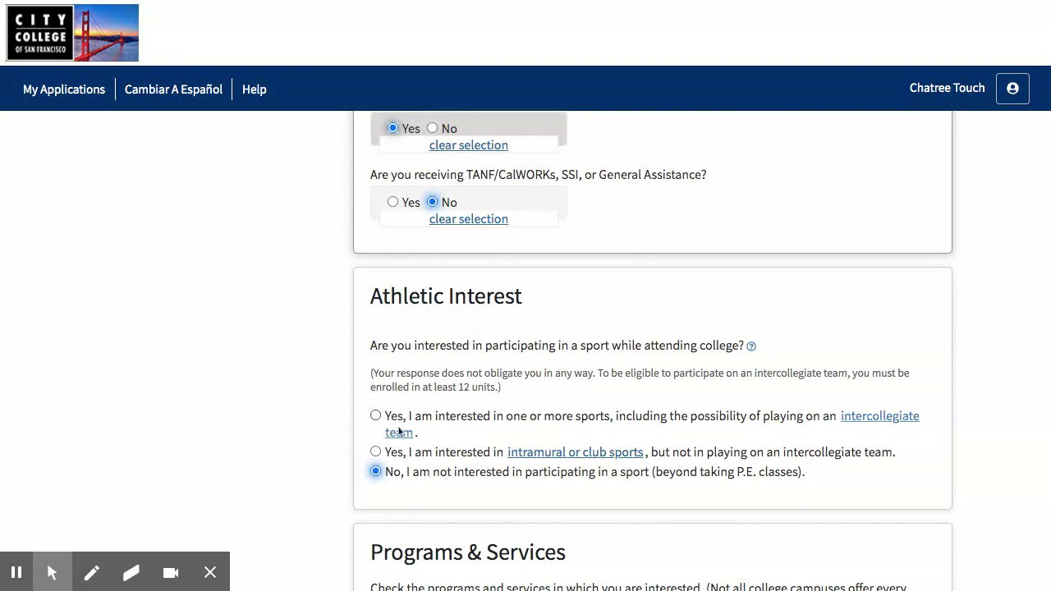
pyautogui.scroll(-1, 479, 415)
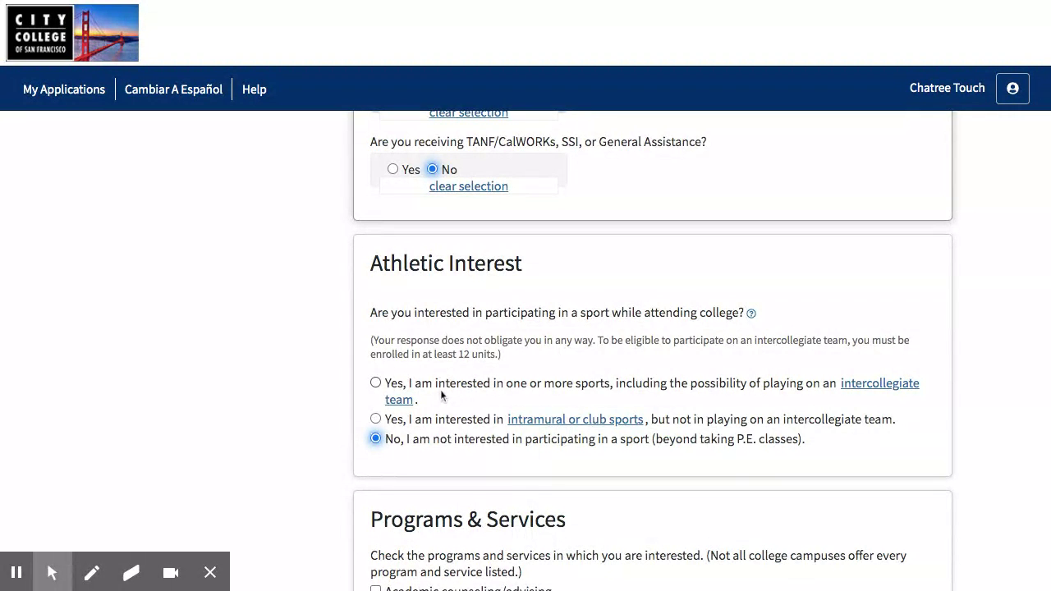
pyautogui.scroll(-1, 441, 395)
pyautogui.scroll(-1, 444, 316)
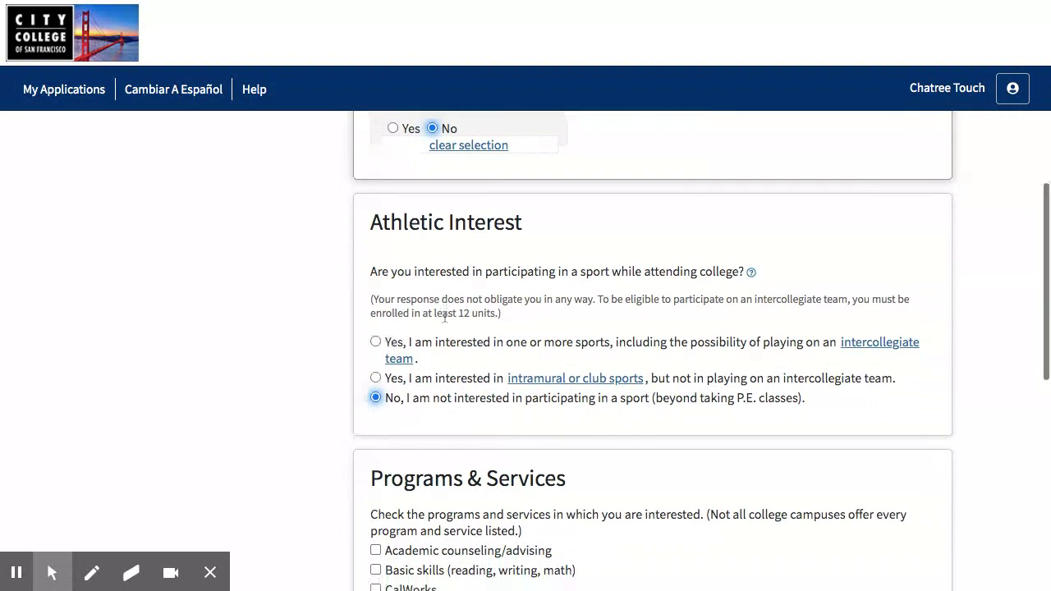
pyautogui.scroll(-1, 445, 316)
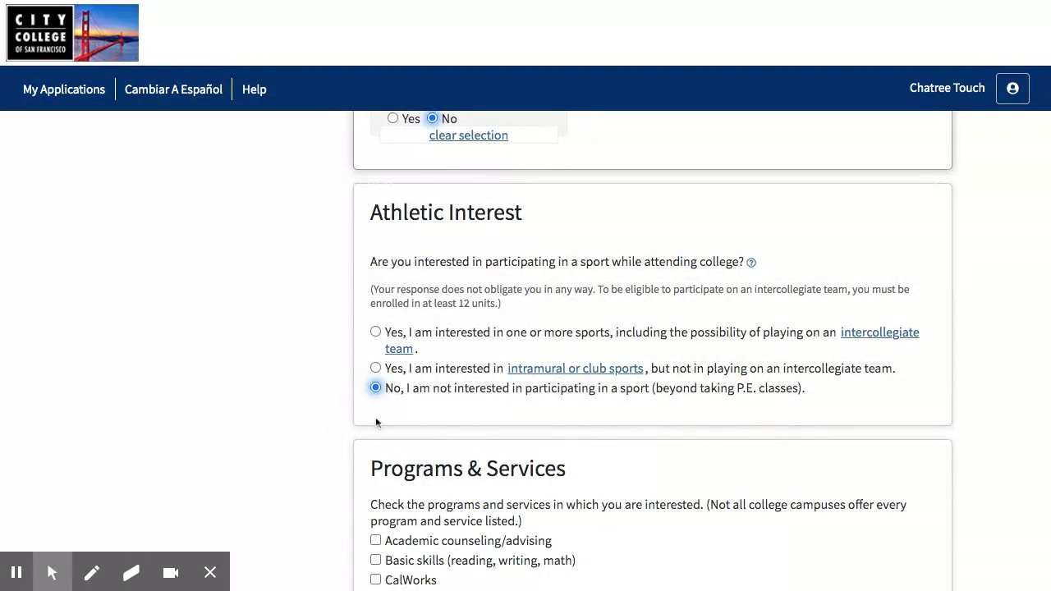
pyautogui.scroll(-2, 382, 415)
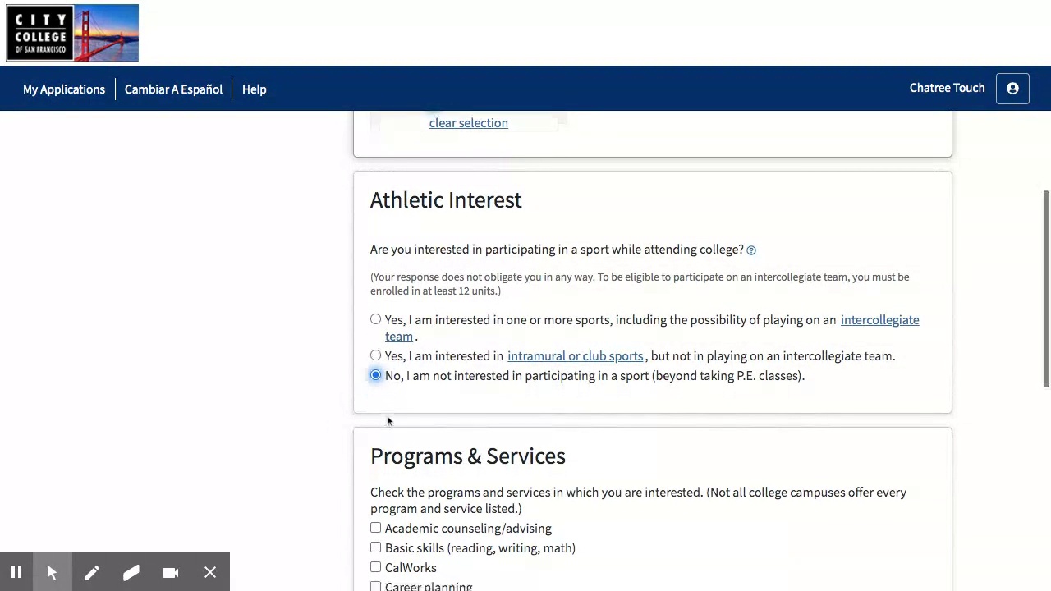
pyautogui.scroll(-3, 378, 367)
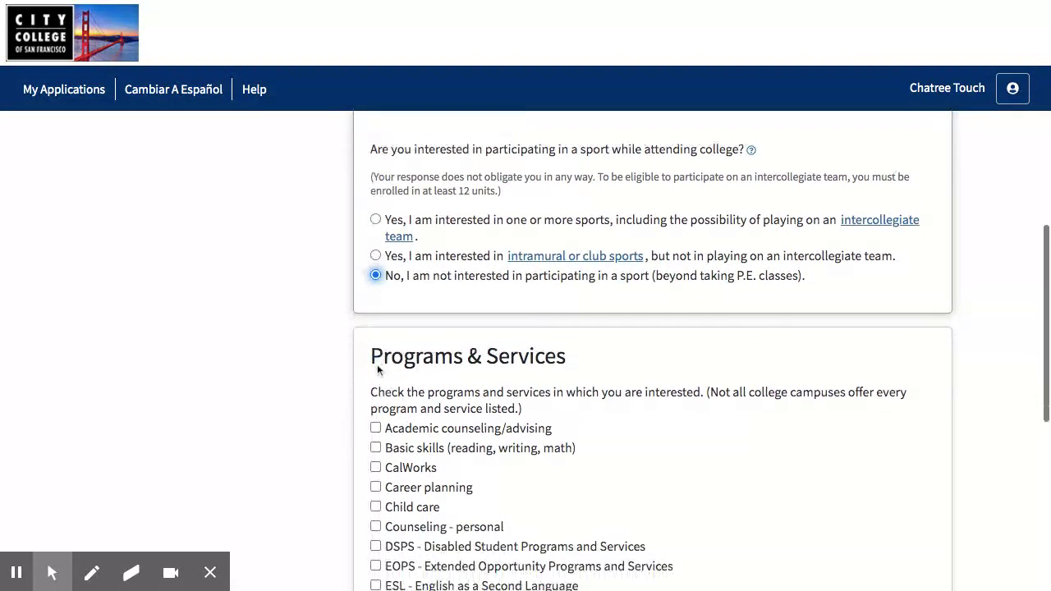
pyautogui.scroll(-1, 307, 379)
pyautogui.scroll(-1, 306, 383)
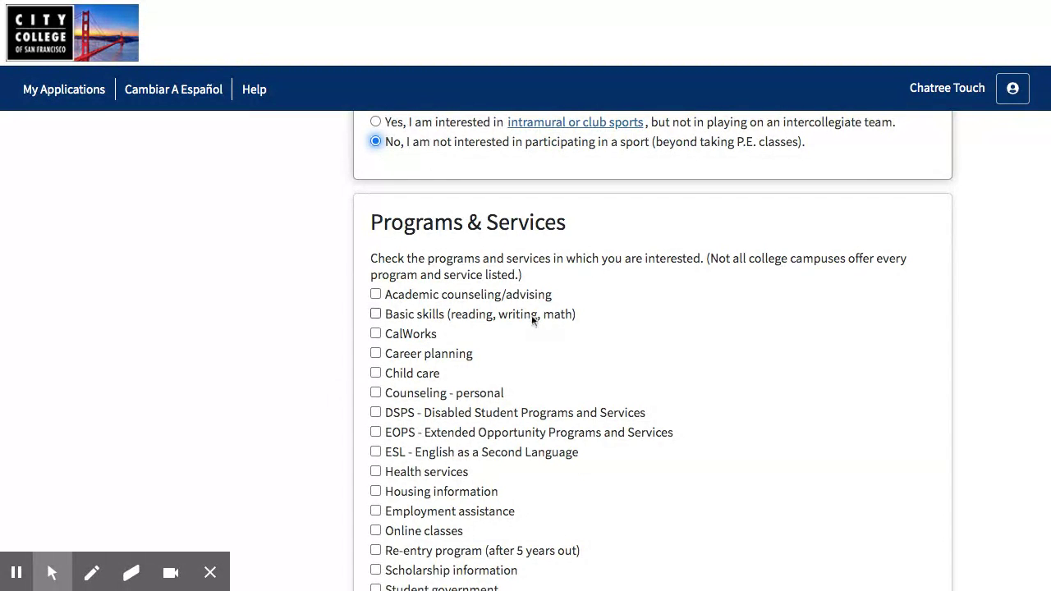
# Check Academic counseling/advising, Counseling - personal, DSPS, EOPS and ESL
pyautogui.scroll(-2, 493, 415)
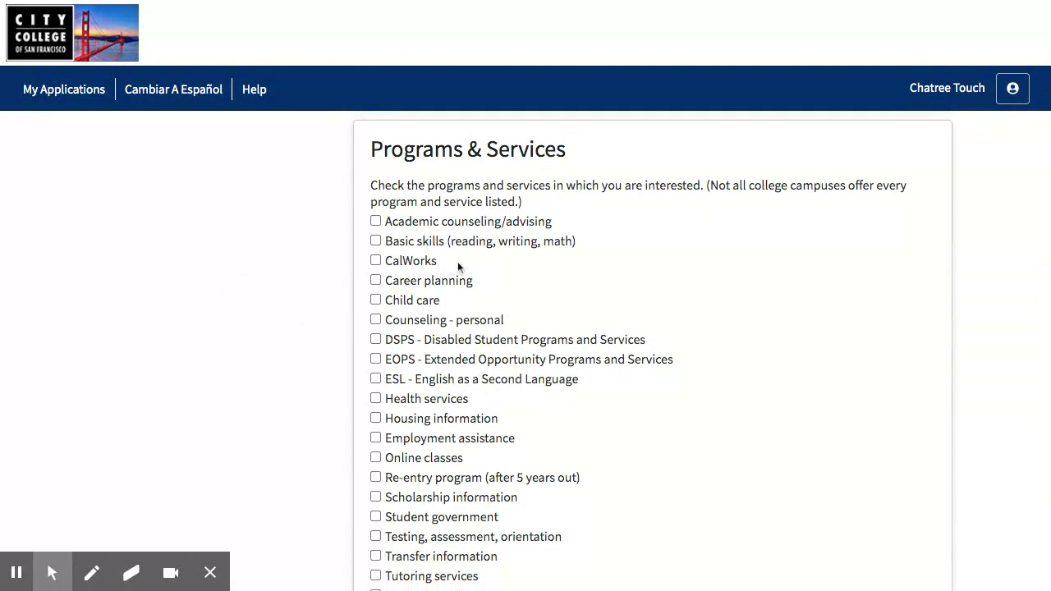
pyautogui.scroll(-1, 475, 371)
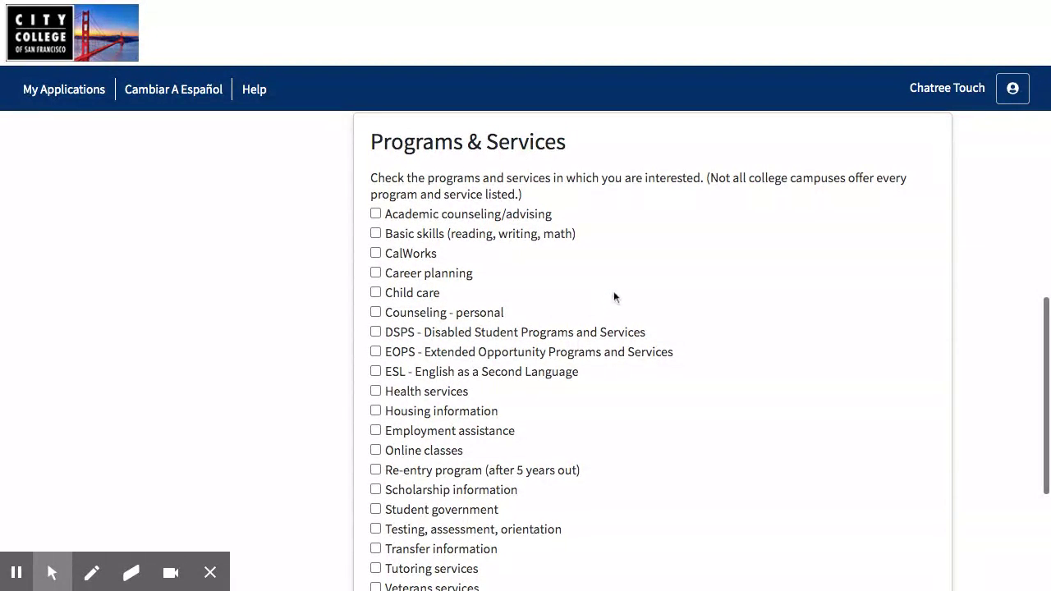
pyautogui.click(375, 215)
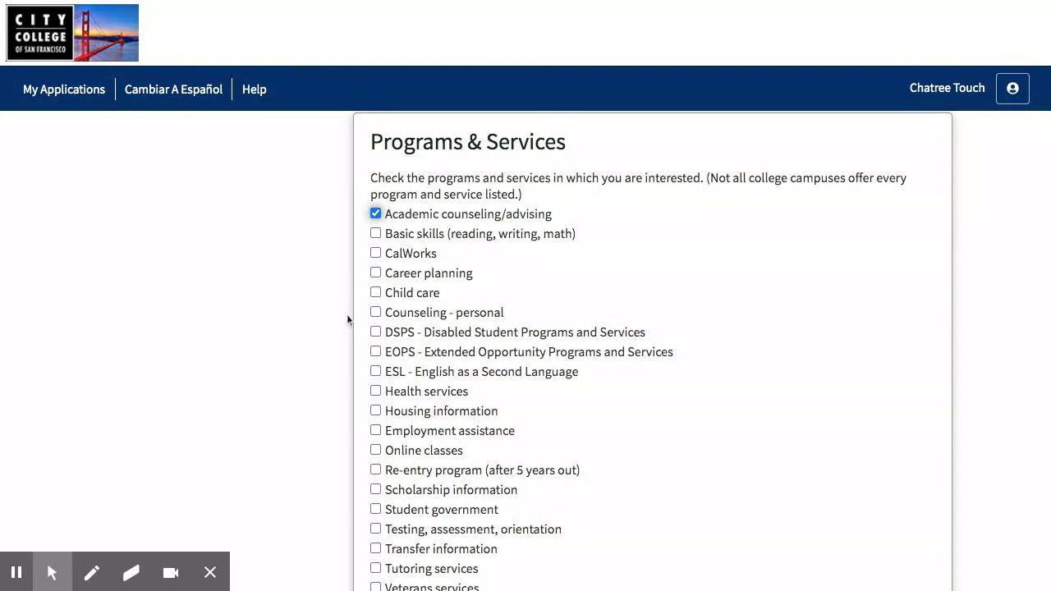
pyautogui.scroll(-1, 345, 311)
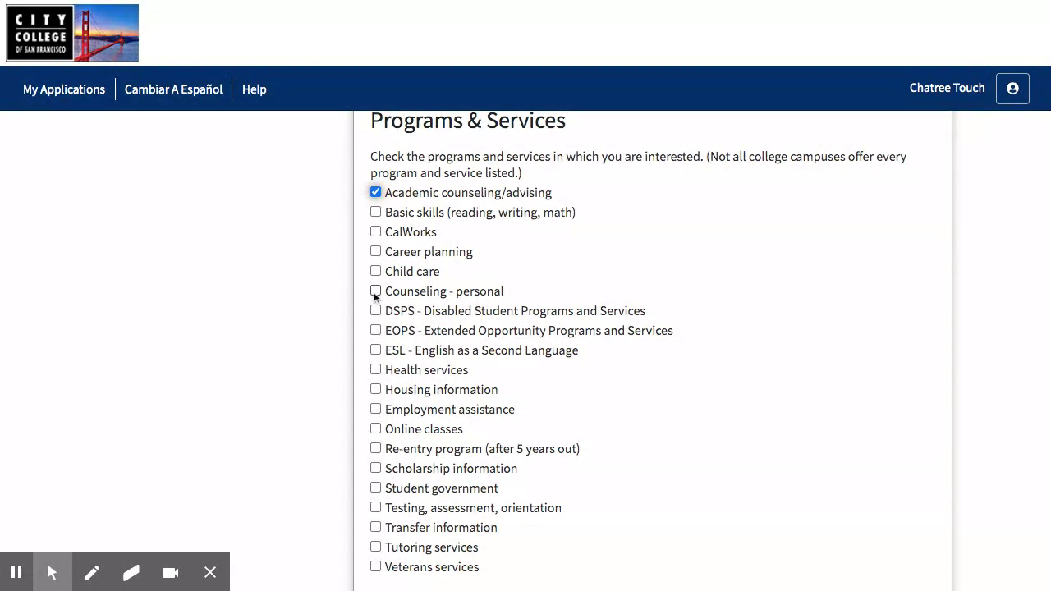
pyautogui.click(375, 292)
pyautogui.scroll(-1, 363, 296)
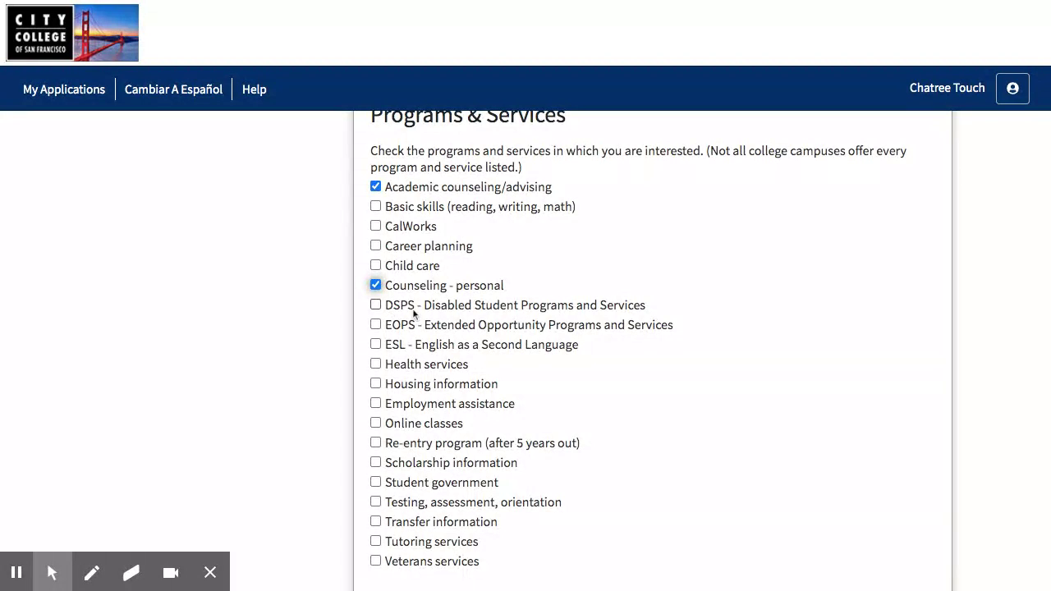
pyautogui.click(376, 305)
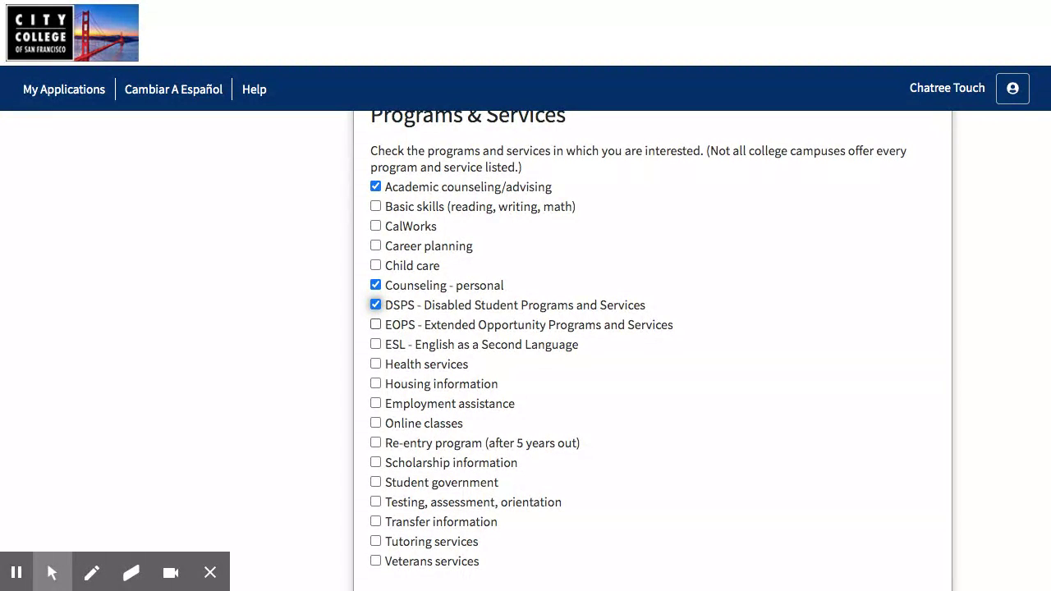
pyautogui.click(375, 324)
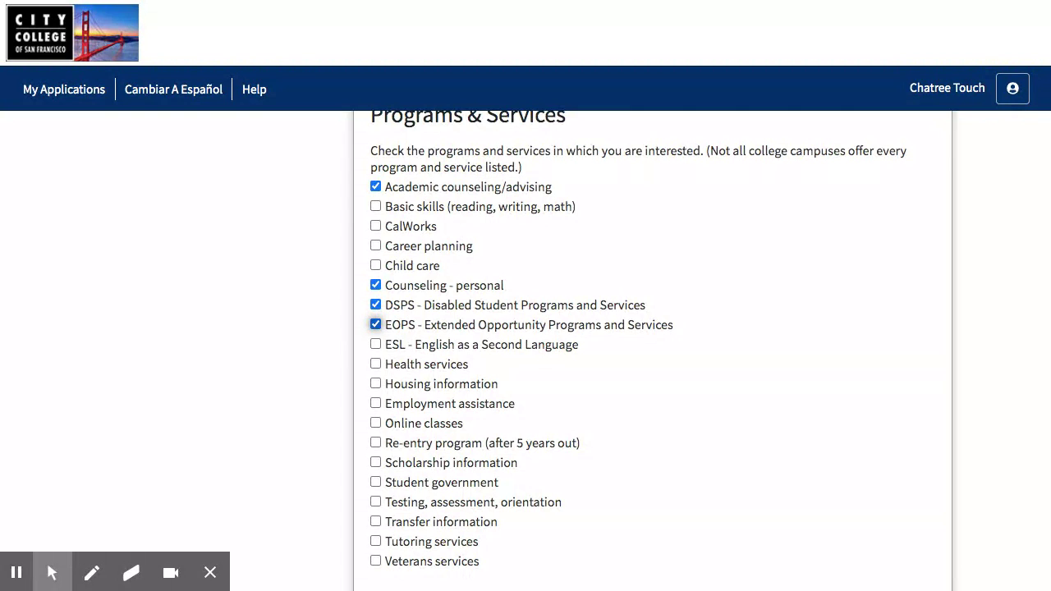
pyautogui.click(376, 346)
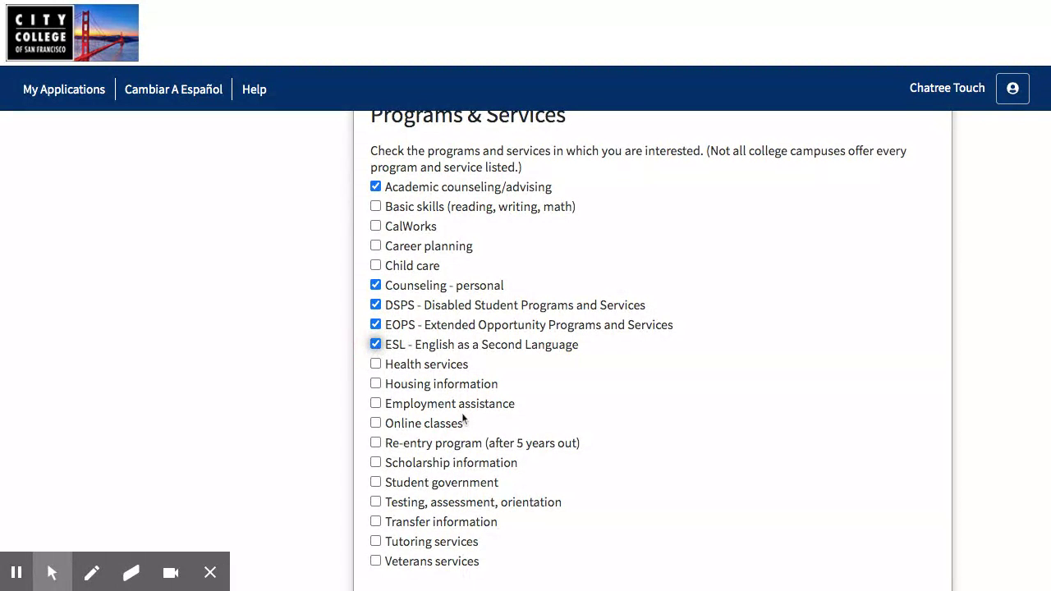
# Check Health services, Housing, Employment assistance, Online classes, Scholarships, Student government, Tutoring and Transfer
pyautogui.scroll(-1, 462, 419)
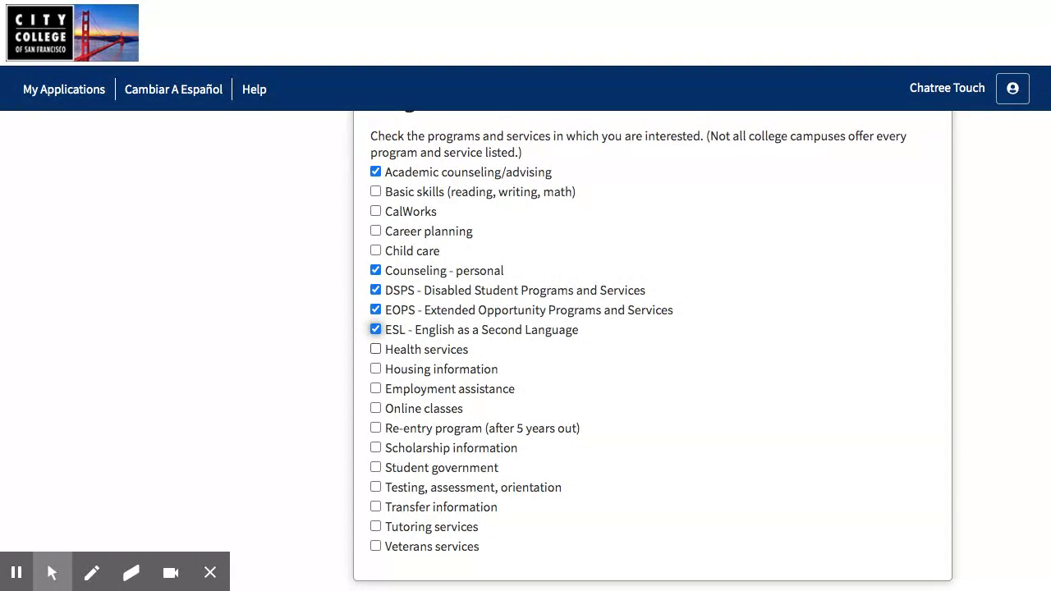
pyautogui.click(375, 349)
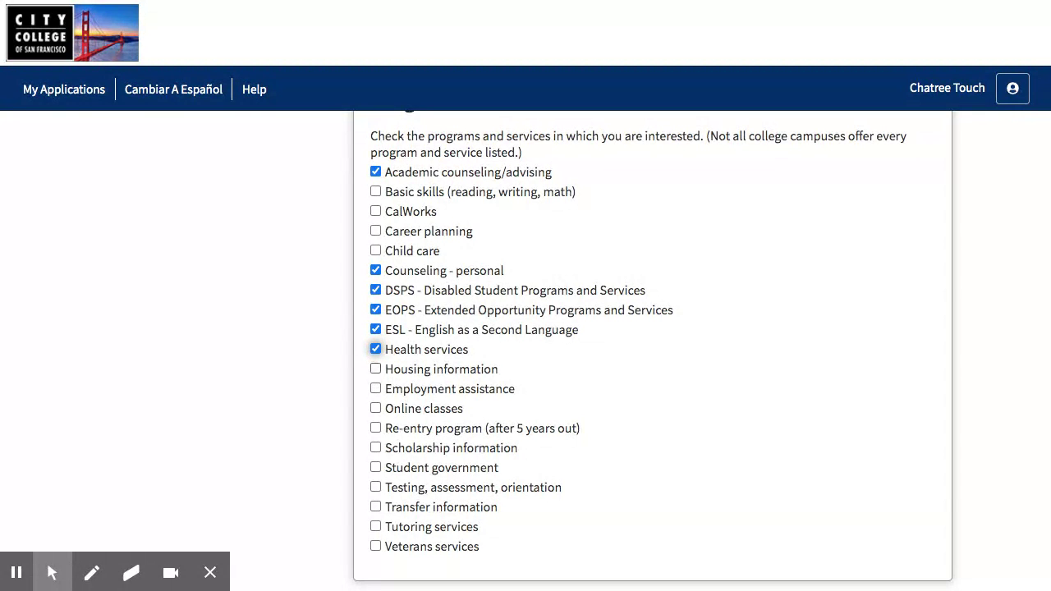
pyautogui.click(375, 369)
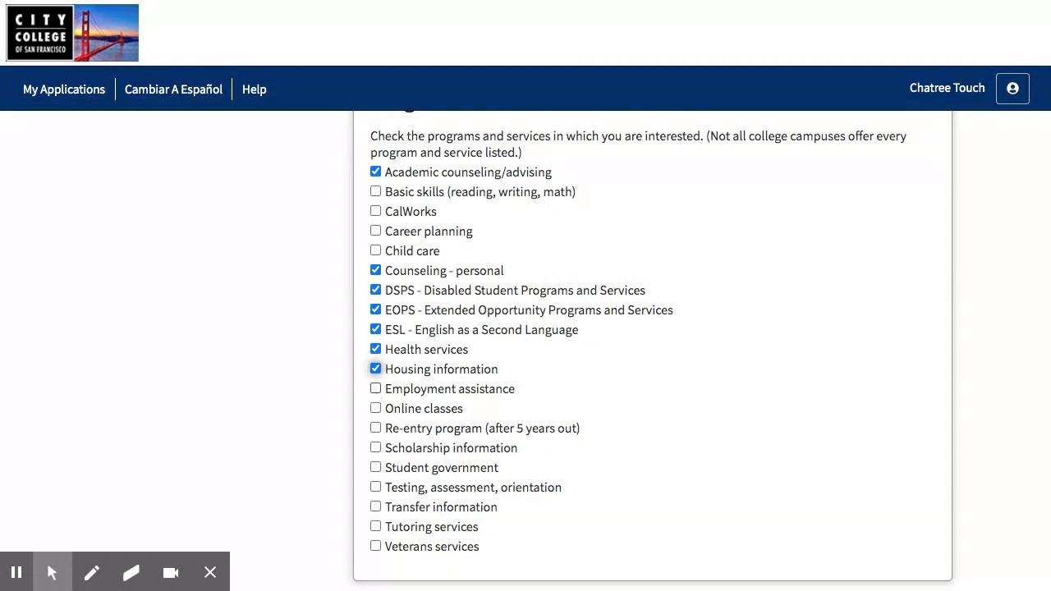
pyautogui.click(375, 388)
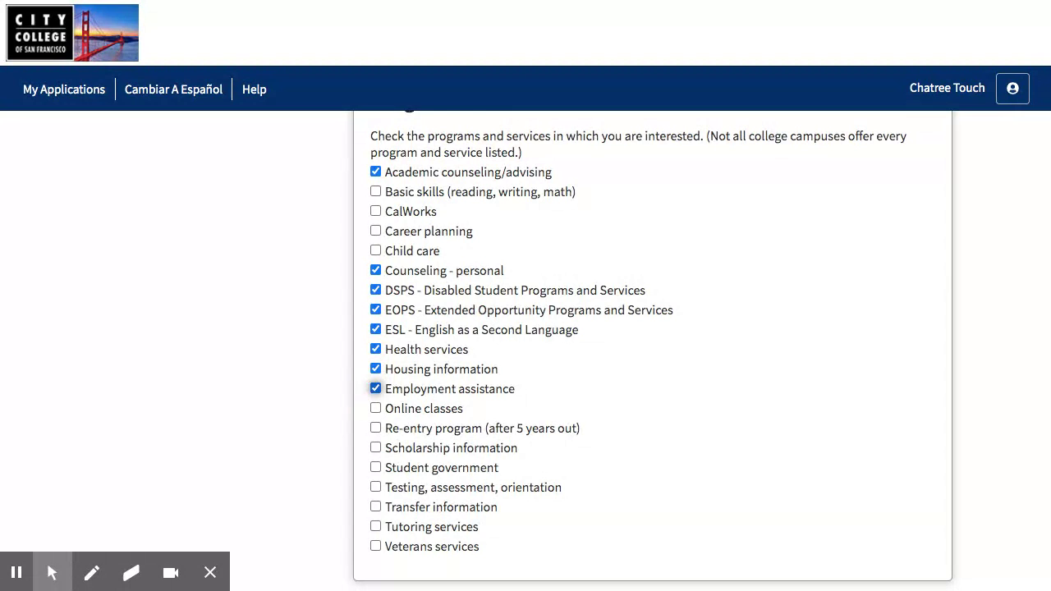
pyautogui.click(375, 408)
pyautogui.scroll(-2, 434, 413)
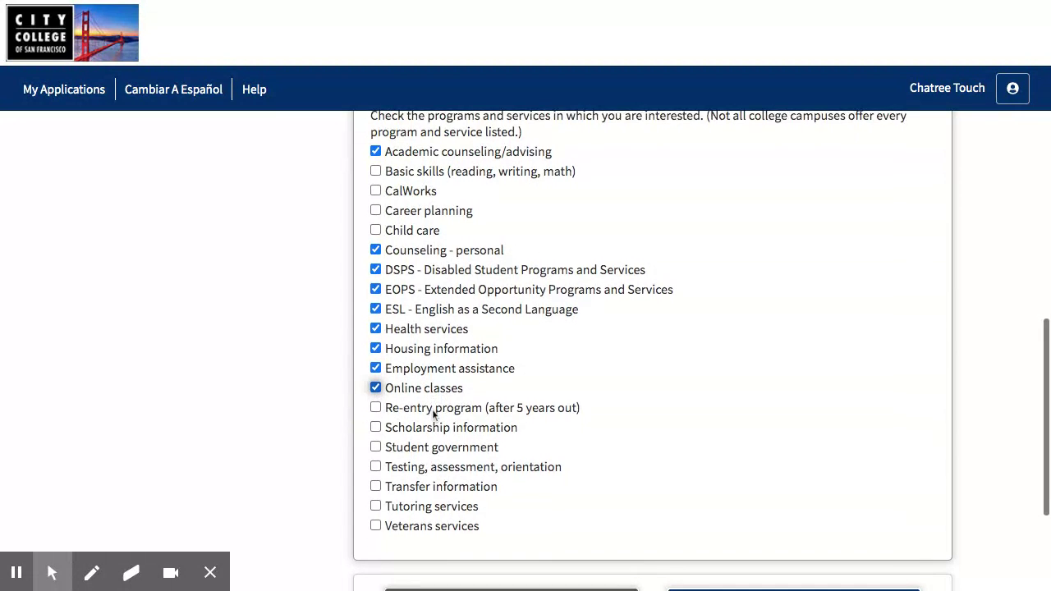
pyautogui.click(375, 420)
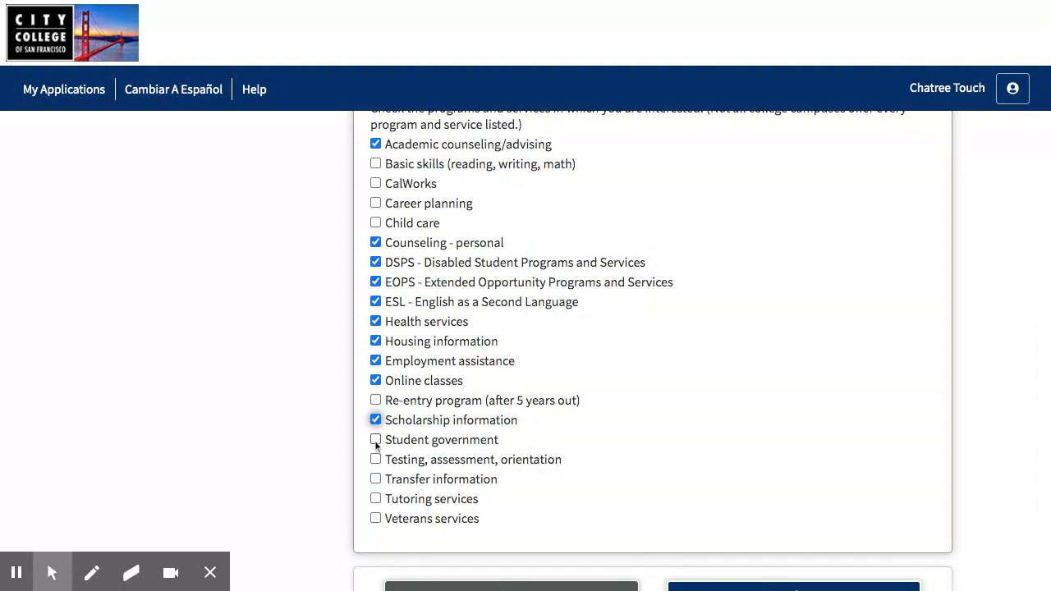
pyautogui.click(375, 440)
pyautogui.scroll(-1, 375, 454)
pyautogui.click(375, 486)
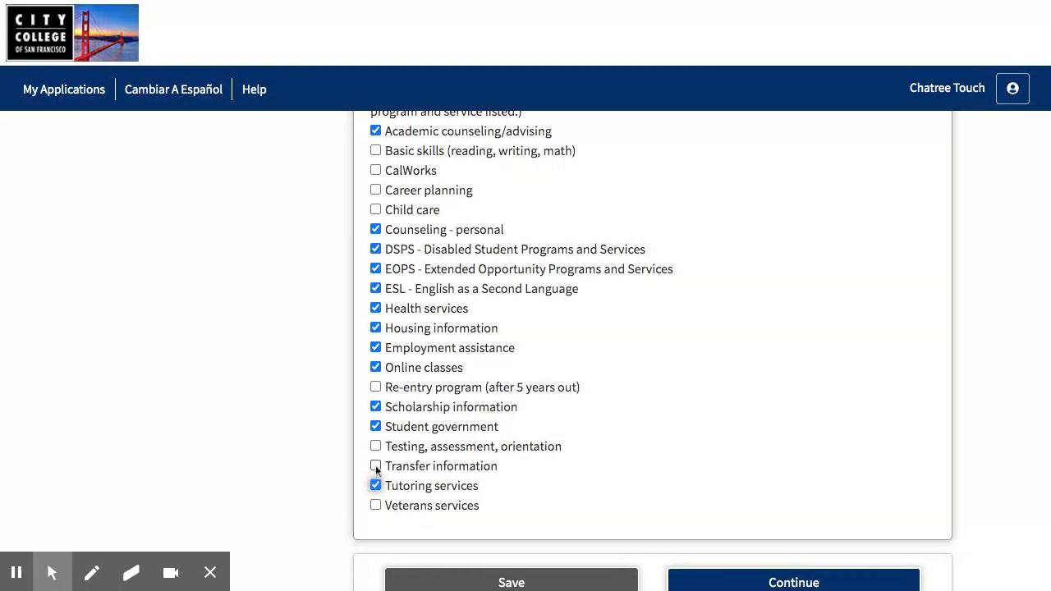
pyautogui.click(375, 466)
# Uncheck Transfer information, Tutoring services and Student government, then save Needs & Interests
pyautogui.scroll(3, 367, 455)
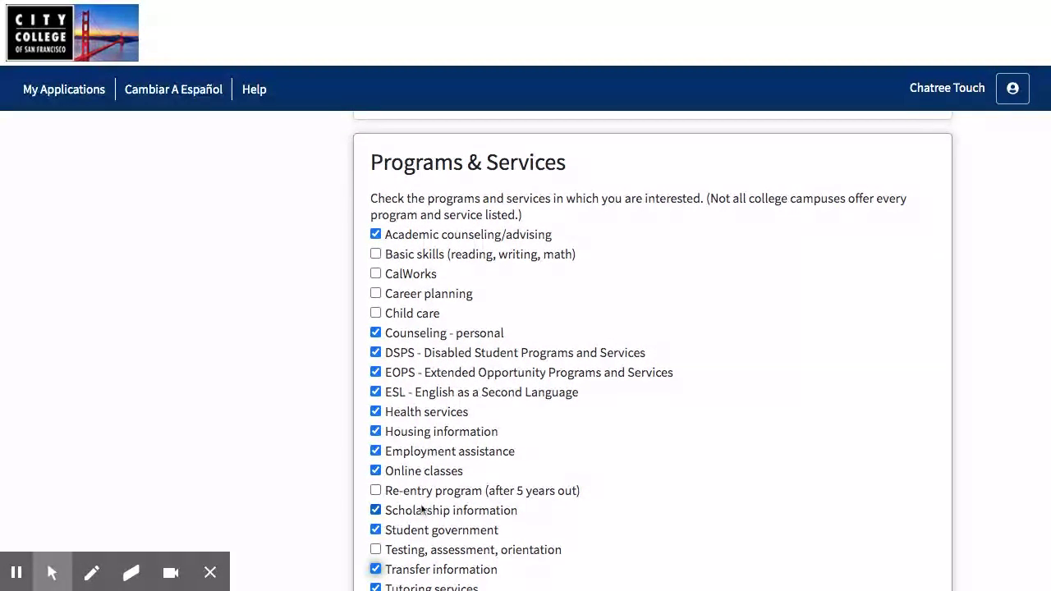
pyautogui.scroll(-1, 389, 507)
pyautogui.click(375, 537)
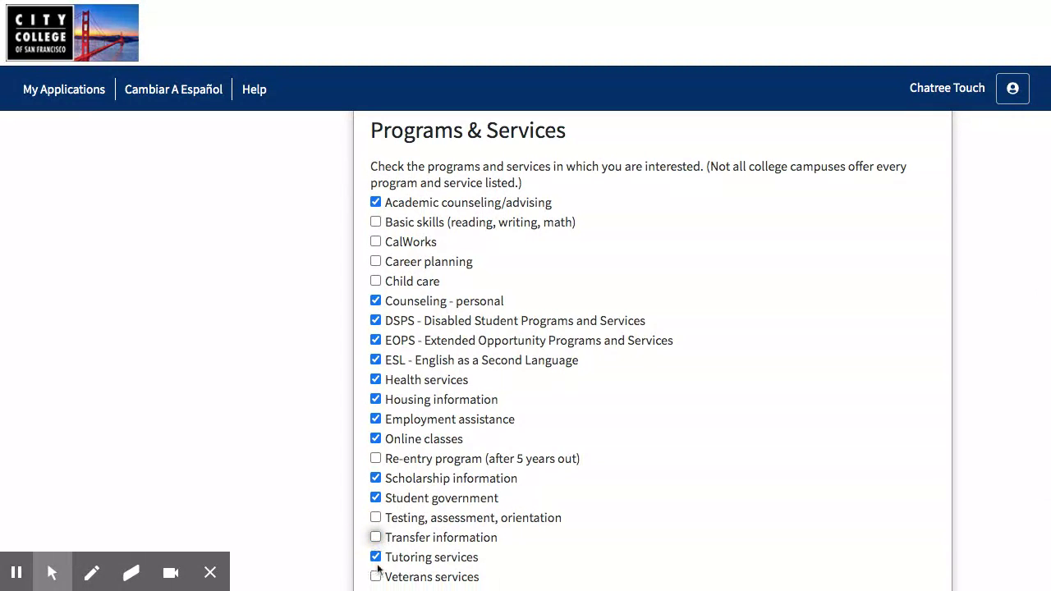
pyautogui.click(376, 556)
pyautogui.click(375, 497)
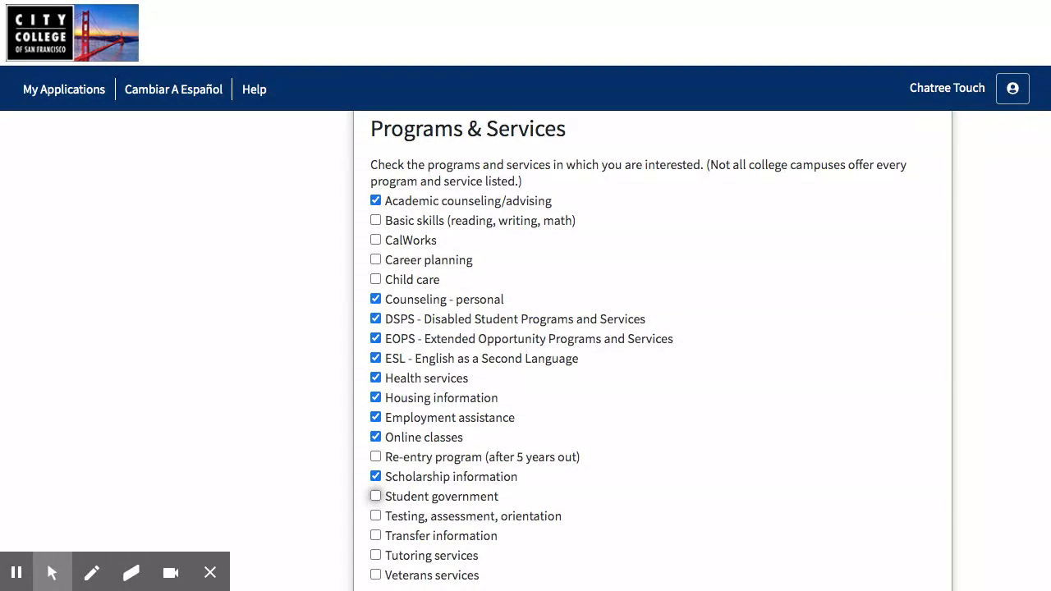
pyautogui.scroll(-3, 653, 353)
pyautogui.click(720, 482)
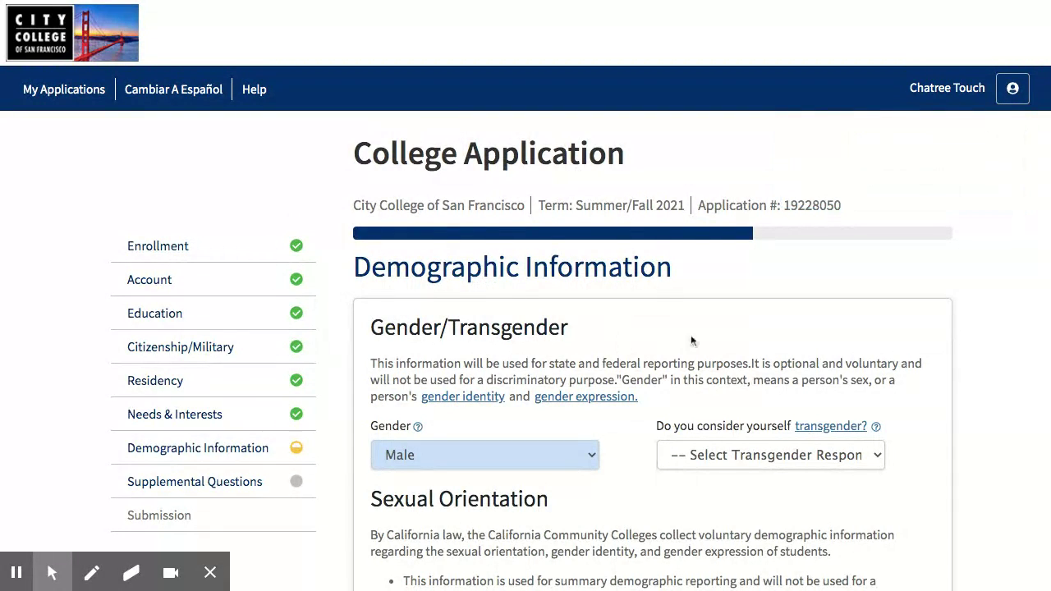
# Review the first parent's education level and mark Cambodian ancestry under Asian
pyautogui.scroll(-5, 648, 328)
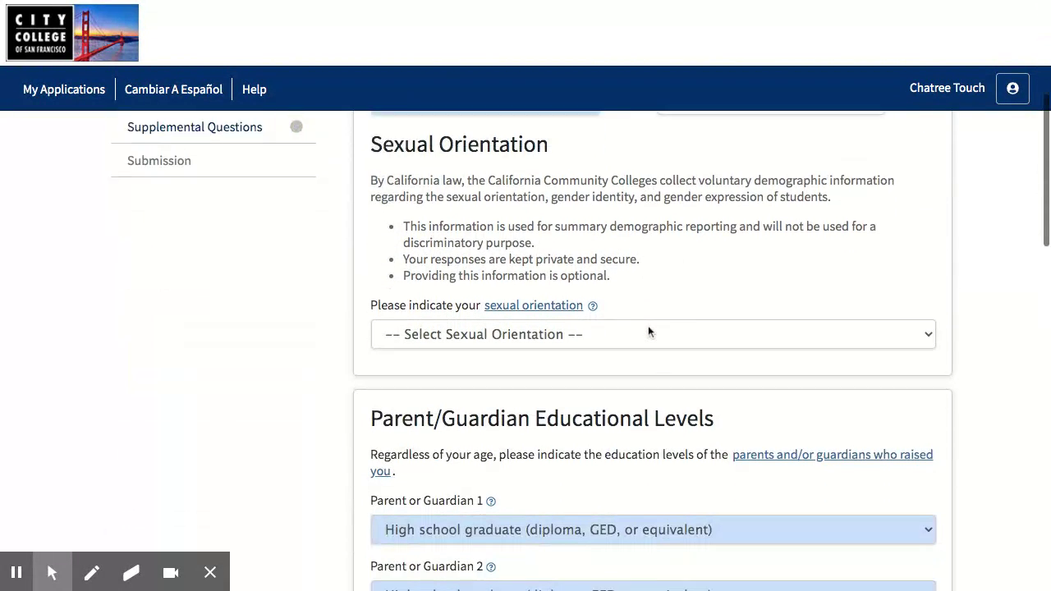
pyautogui.scroll(-3, 636, 362)
pyautogui.scroll(3, 604, 423)
pyautogui.scroll(-1, 603, 423)
pyautogui.scroll(-1, 603, 419)
pyautogui.click(548, 397)
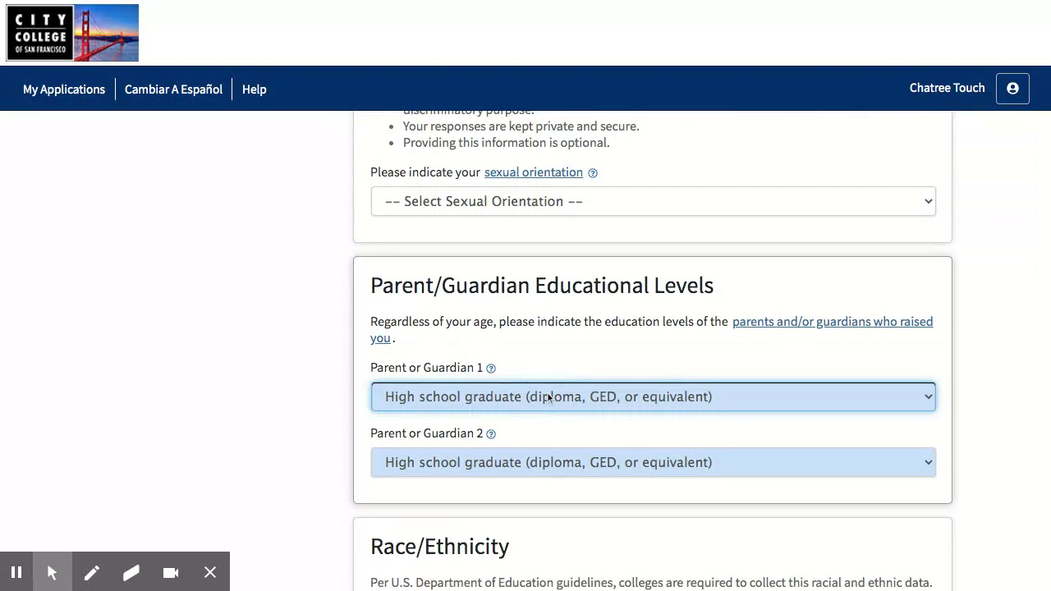
pyautogui.scroll(-4, 255, 422)
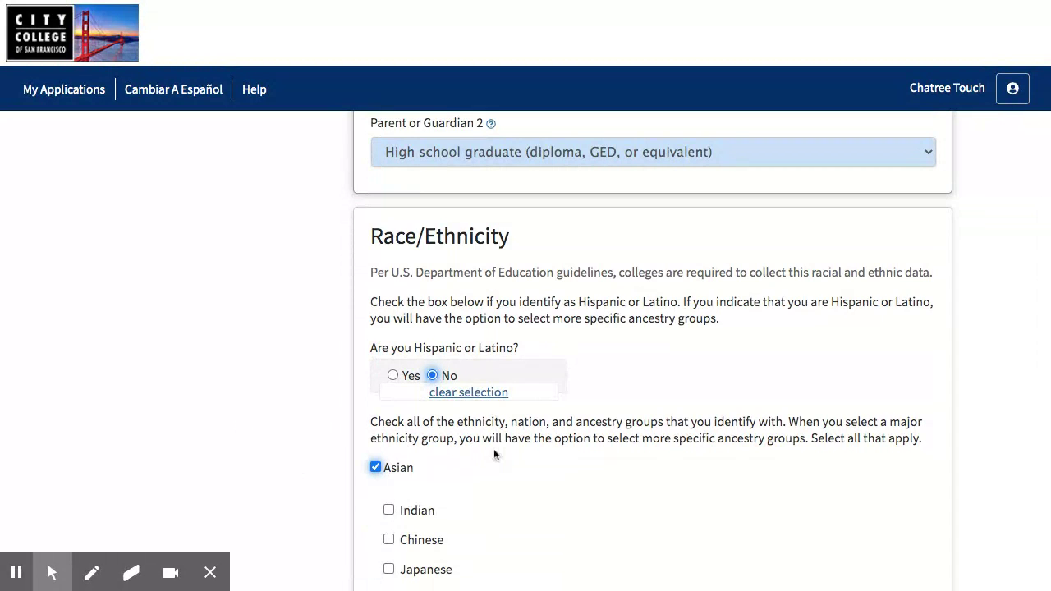
pyautogui.scroll(-1, 493, 451)
pyautogui.scroll(-3, 493, 448)
pyautogui.click(494, 448)
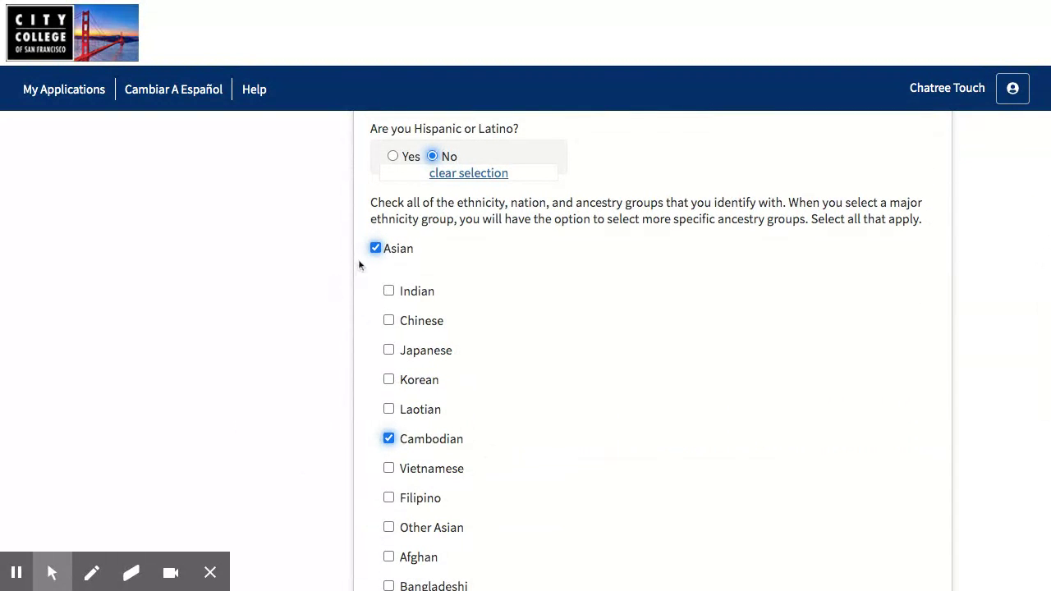
# Mark Native Hawaiian or Other Pacific Islander, leave American Indian unchecked, and continue
pyautogui.scroll(-5, 450, 478)
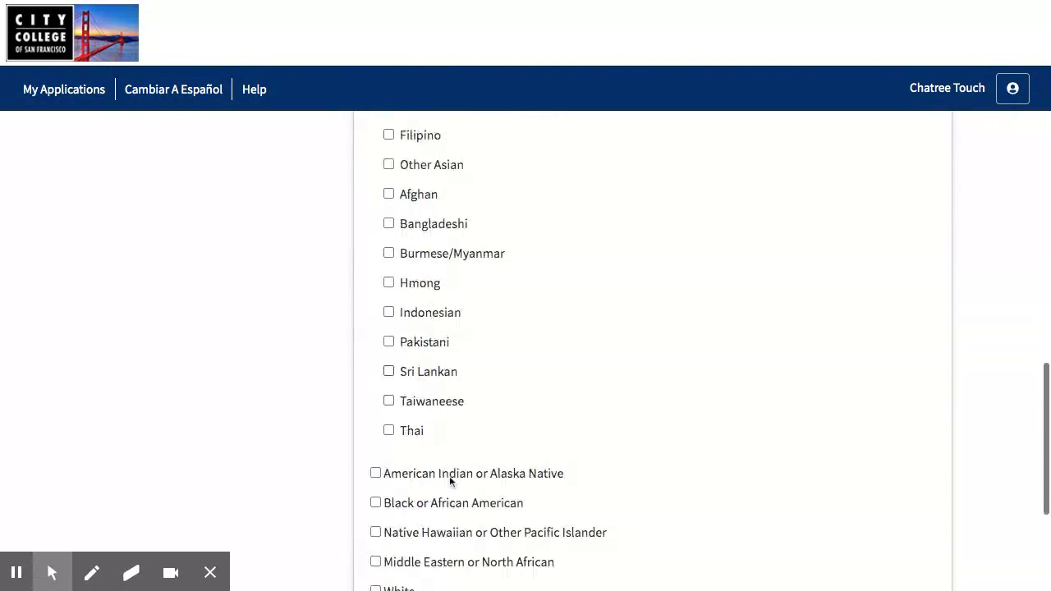
pyautogui.scroll(-1, 449, 481)
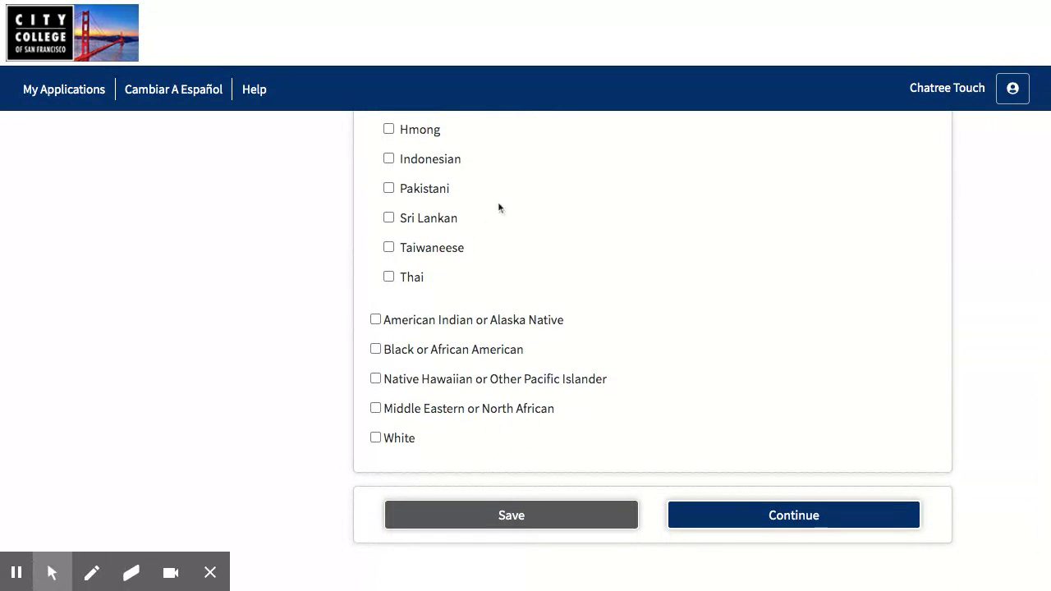
pyautogui.click(375, 378)
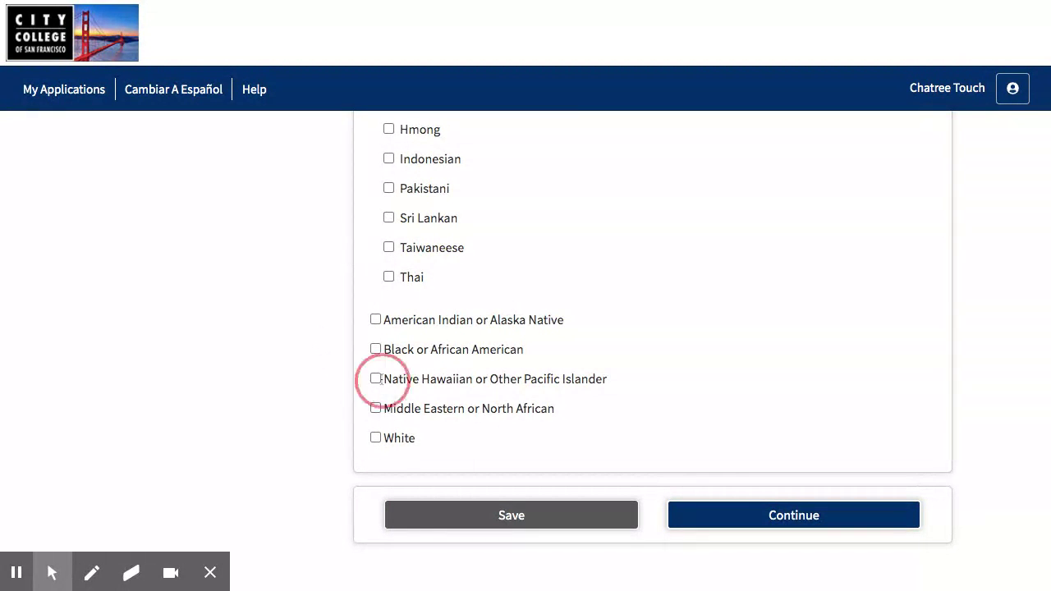
pyautogui.click(376, 319)
pyautogui.scroll(-4, 551, 415)
pyautogui.scroll(-4, 551, 415)
pyautogui.scroll(8, 546, 420)
pyautogui.click(375, 267)
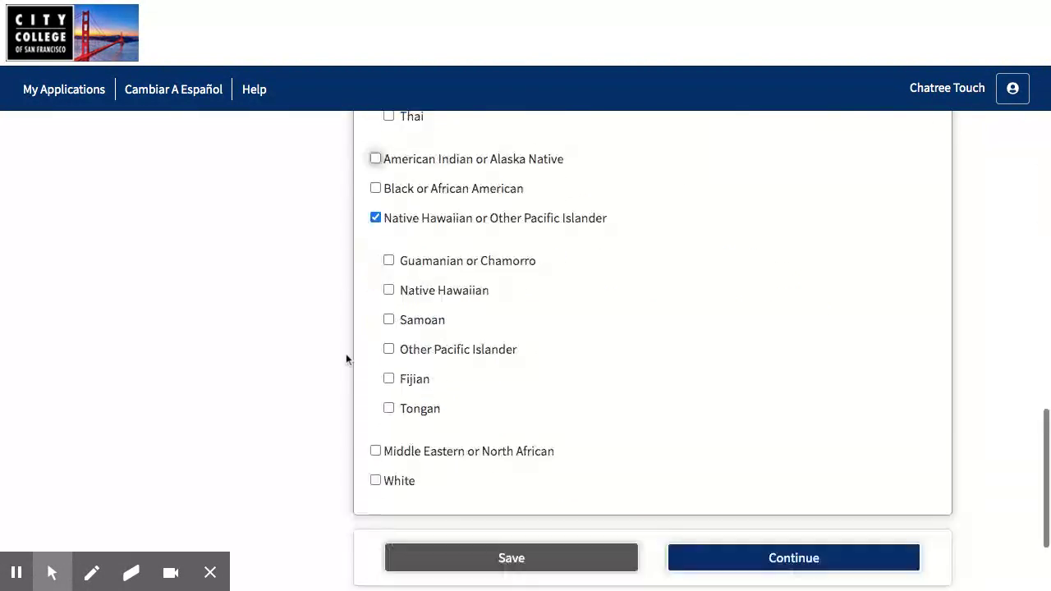
pyautogui.scroll(-2, 356, 356)
pyautogui.click(778, 387)
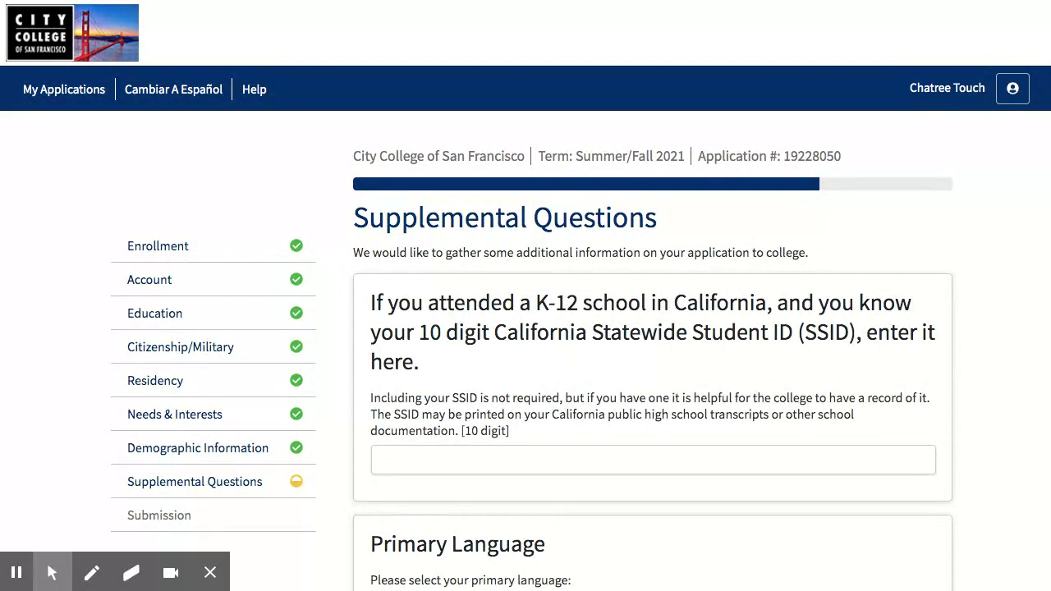
# Enter the student's 10-digit California Statewide Student ID, correcting the mistyped digits
pyautogui.click(504, 461)
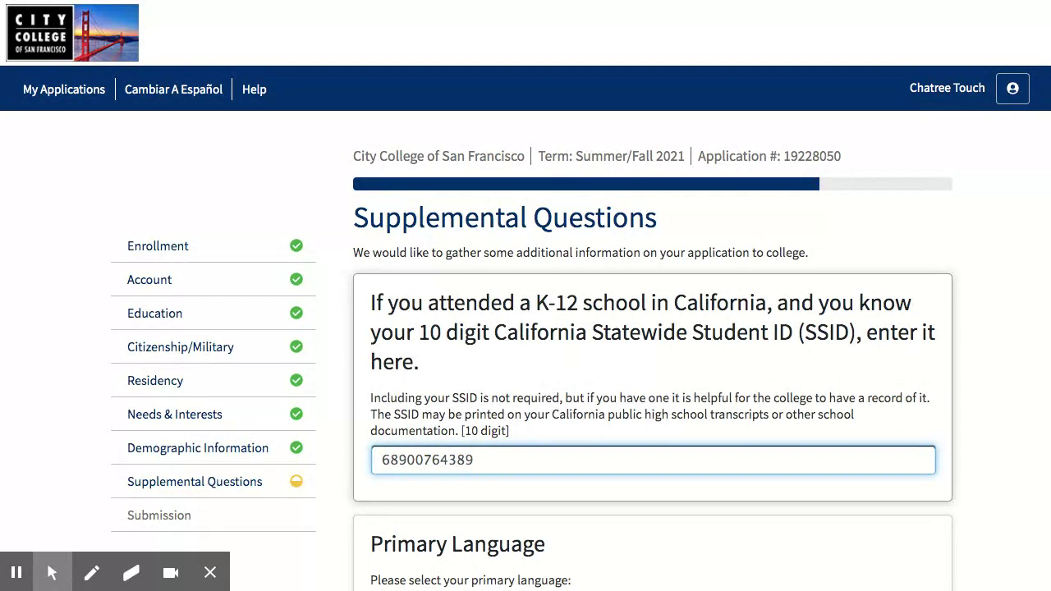
# Set the primary language to English
pyautogui.scroll(-3, 528, 431)
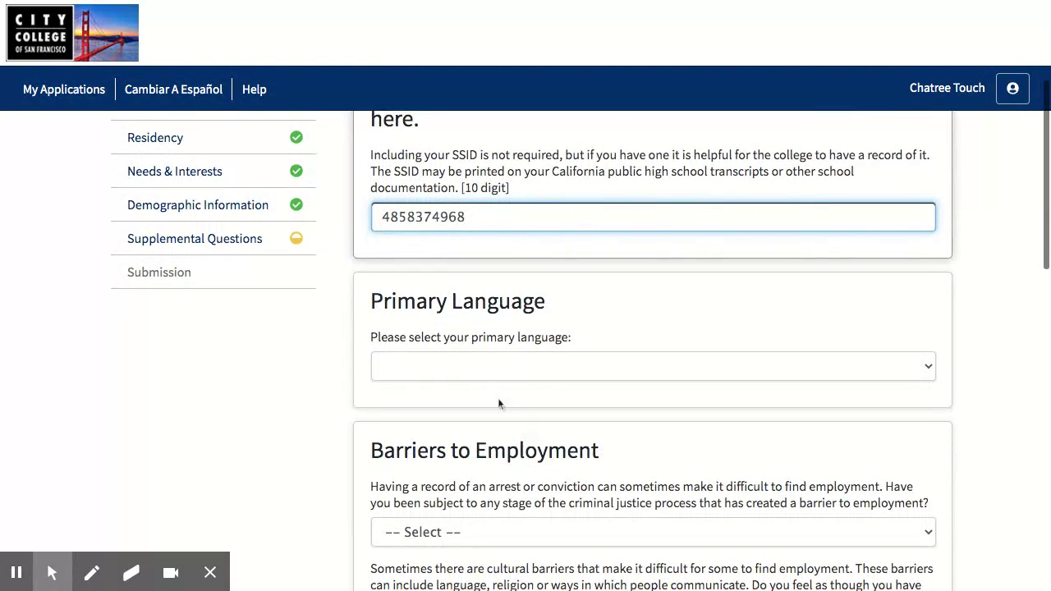
pyautogui.click(448, 364)
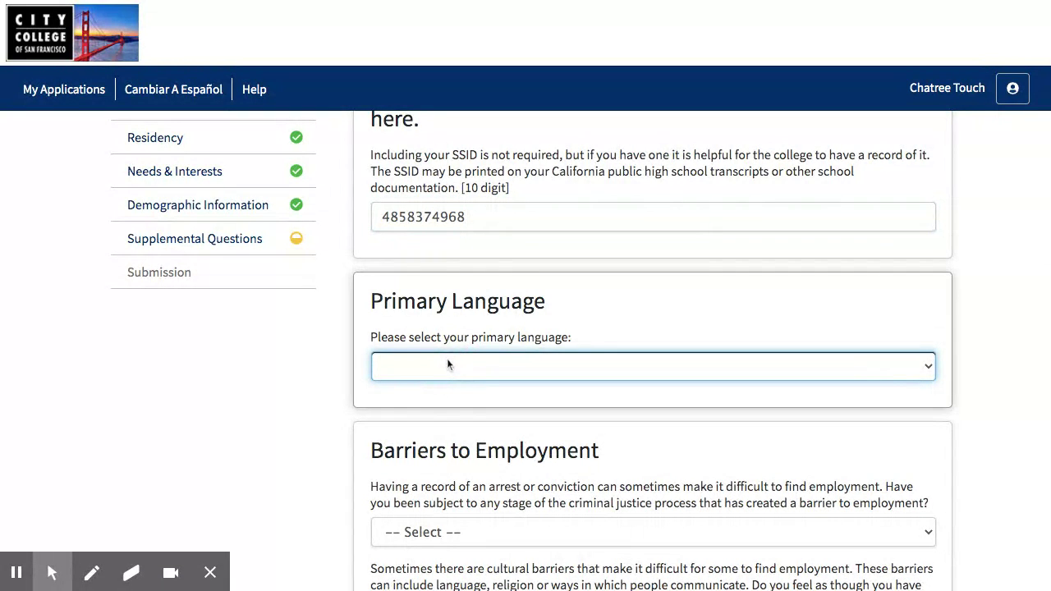
pyautogui.click(446, 378)
pyautogui.click(320, 417)
pyautogui.scroll(-2, 320, 418)
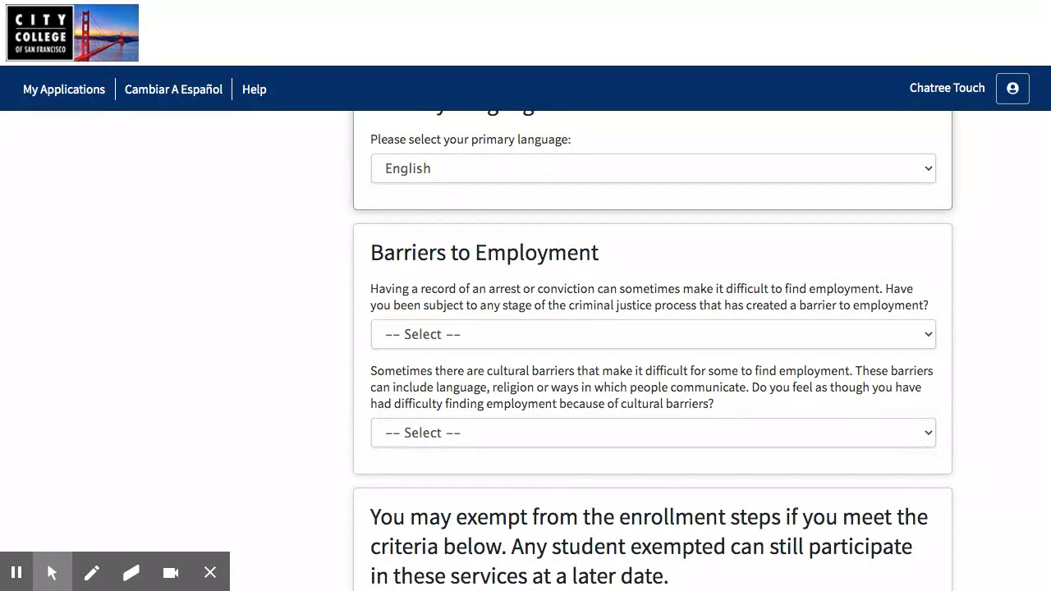
# Answer No to the criminal justice and cultural barriers employment questions
pyautogui.click(527, 340)
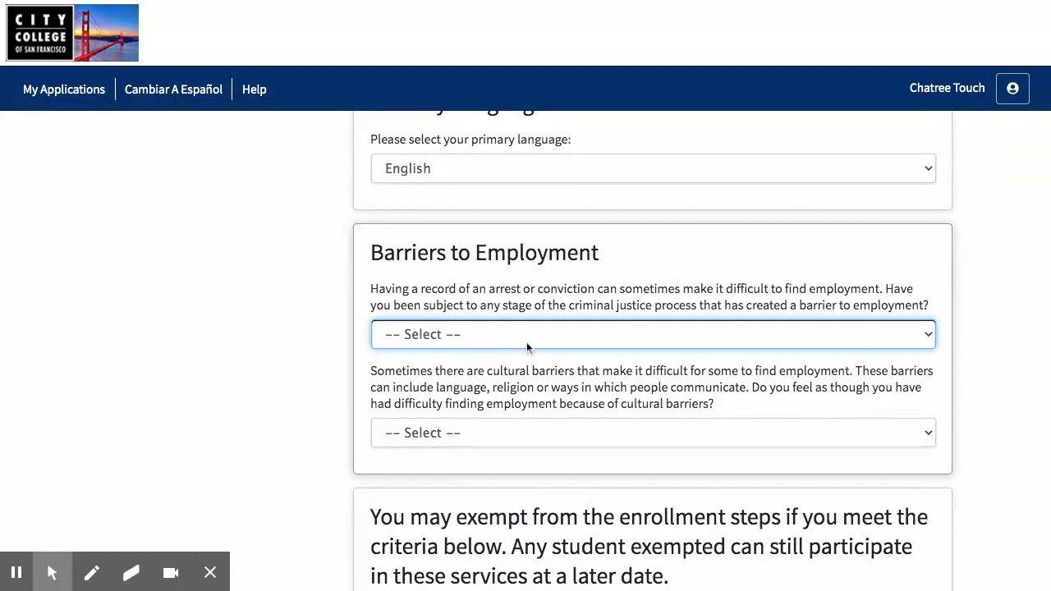
pyautogui.click(381, 388)
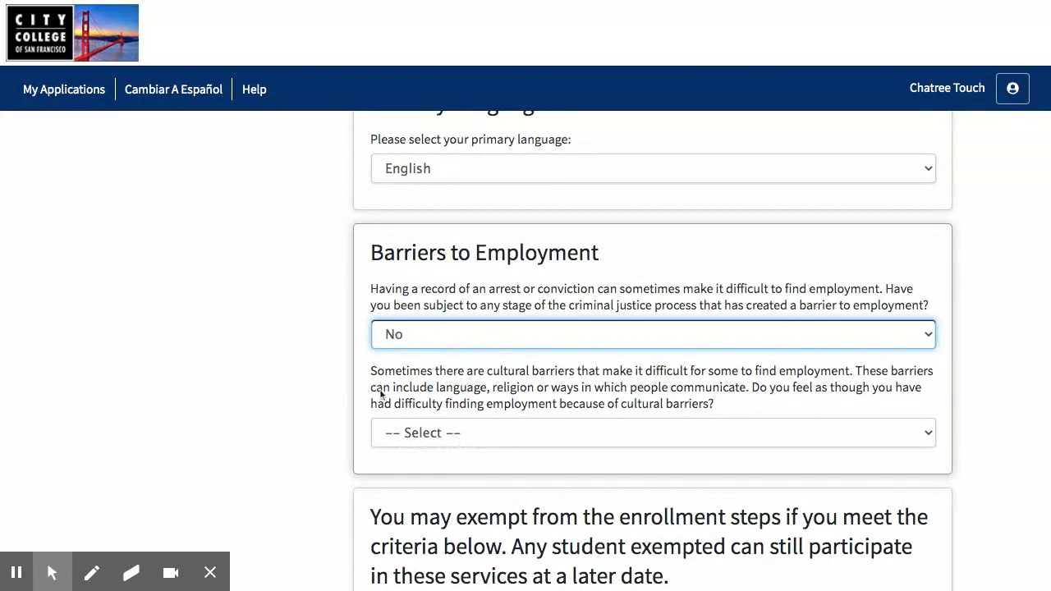
pyautogui.click(369, 397)
pyautogui.scroll(-1, 368, 397)
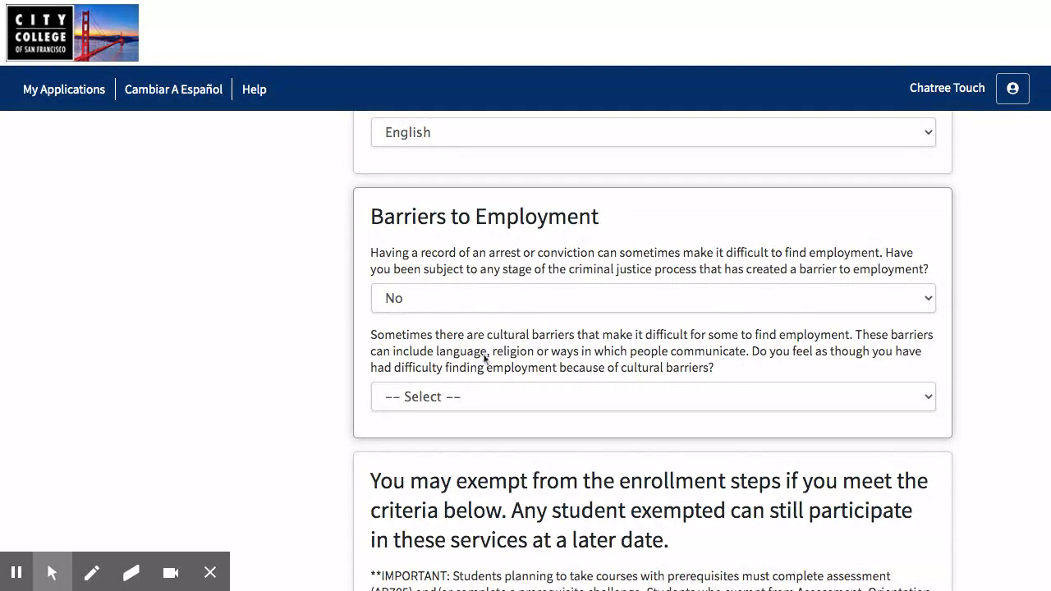
pyautogui.scroll(-1, 481, 356)
pyautogui.click(423, 387)
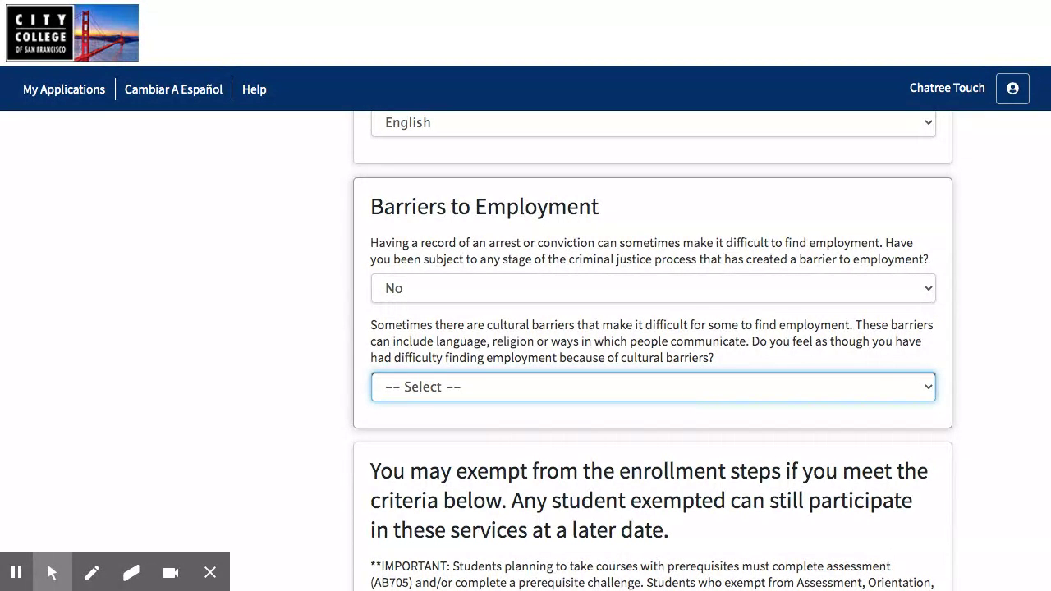
pyautogui.press('n')
pyautogui.scroll(-5, 336, 443)
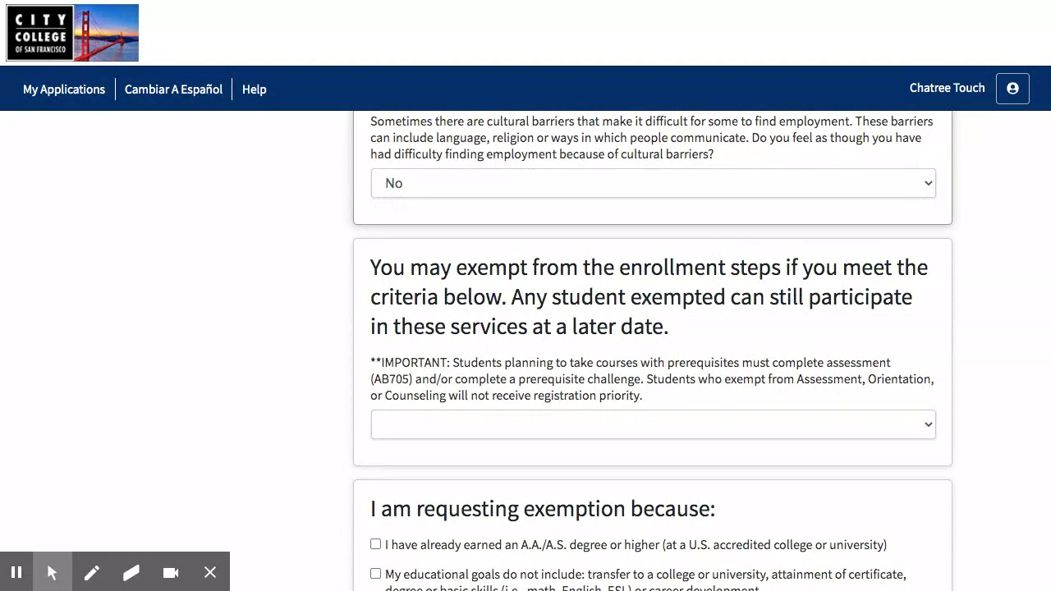
# Choose 'I am a new student and plan to earn a certificate or degree' for the exemption question
pyautogui.click(391, 435)
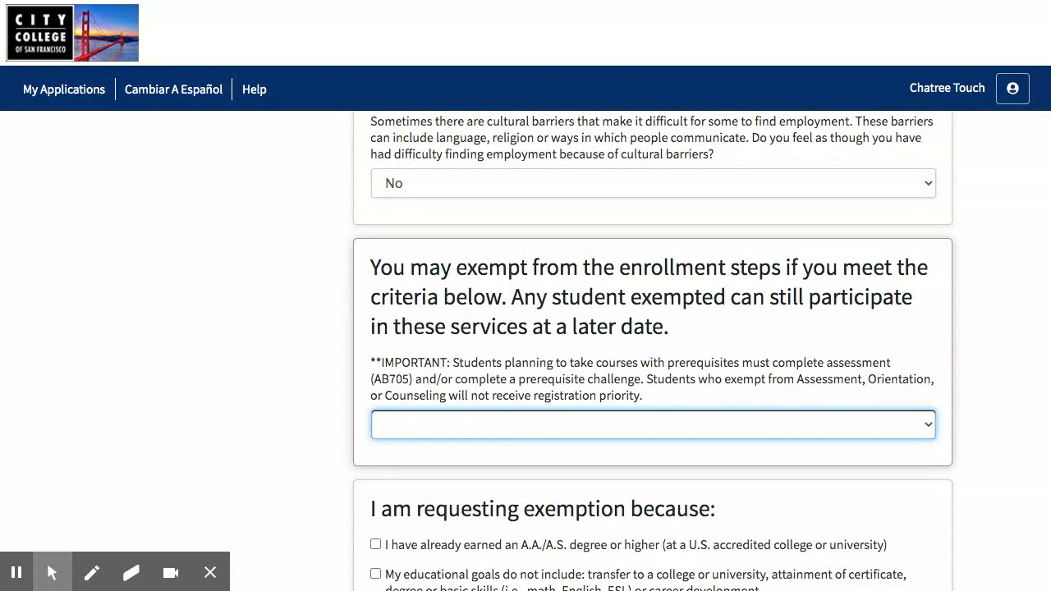
pyautogui.click(444, 420)
pyautogui.click(334, 434)
pyautogui.scroll(-2, 333, 435)
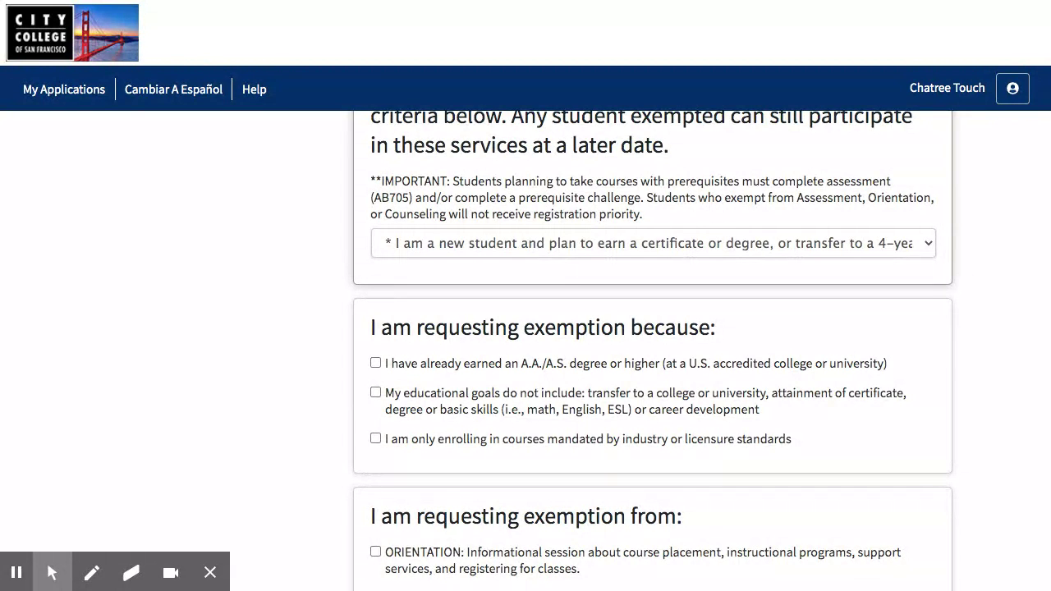
pyautogui.scroll(-3, 315, 433)
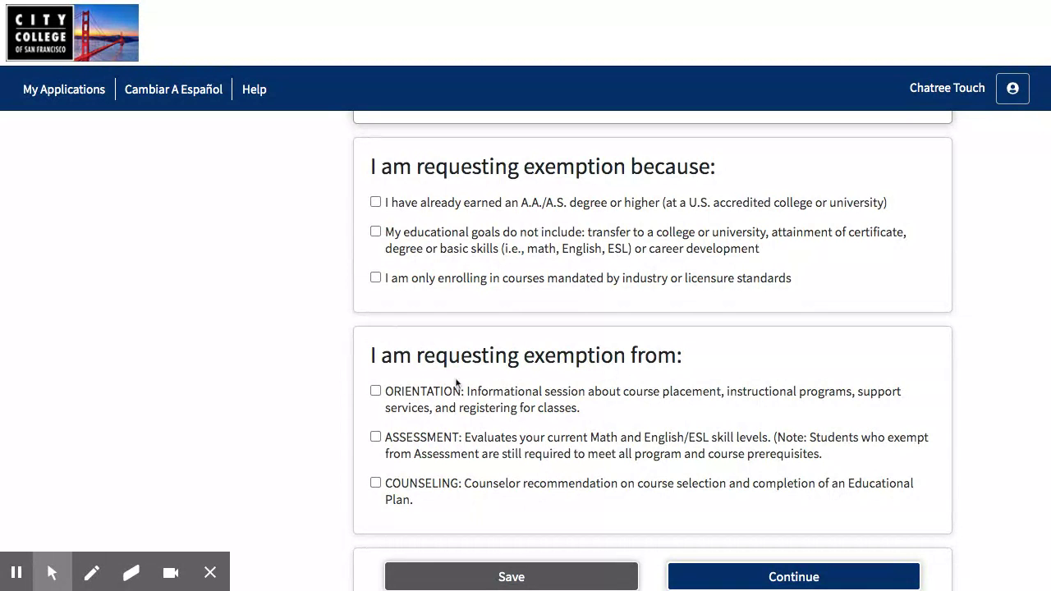
pyautogui.scroll(-1, 477, 415)
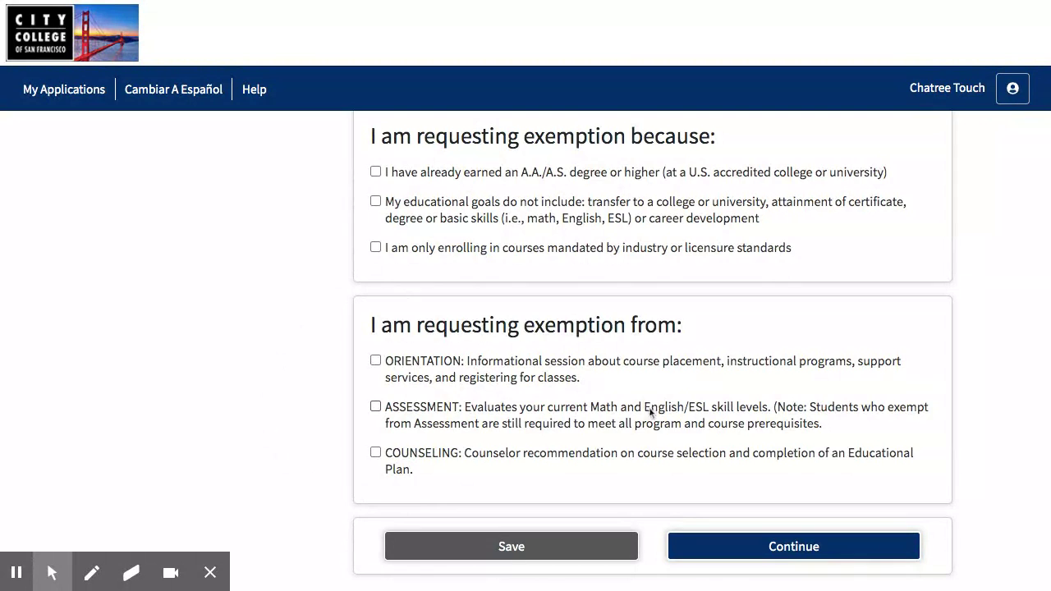
pyautogui.scroll(1, 651, 412)
pyautogui.scroll(4, 651, 412)
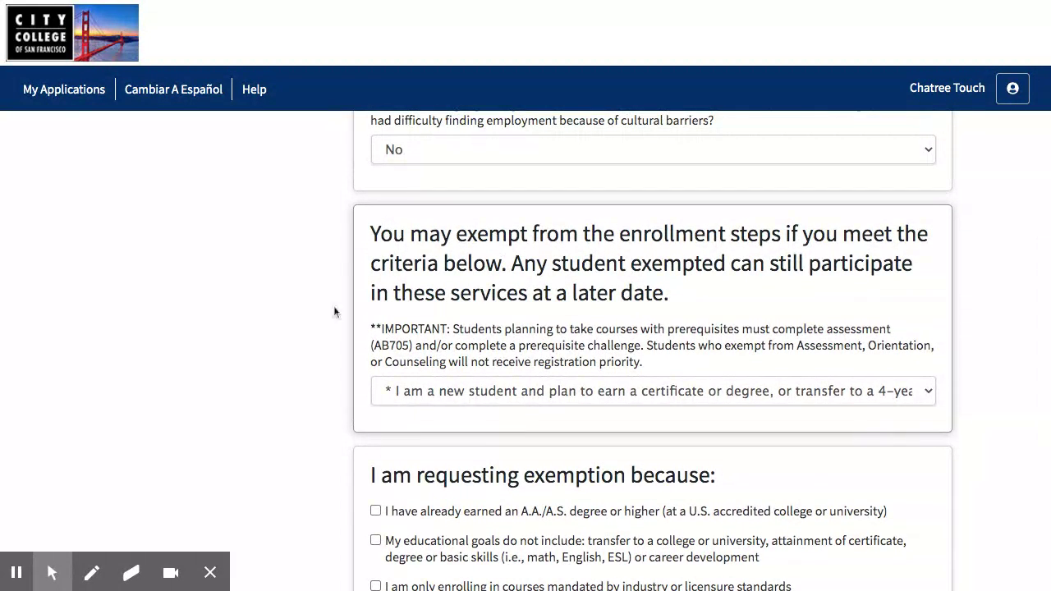
pyautogui.scroll(5, 358, 347)
pyautogui.scroll(-5, 358, 347)
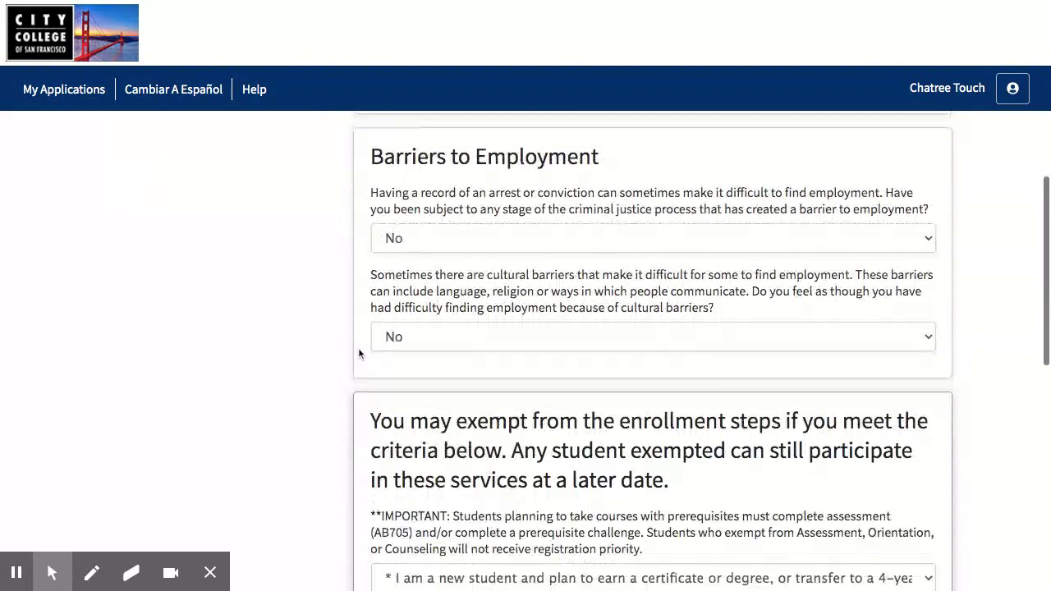
# Confirm the new-student exemption answer is kept and continue past the Supplemental Questions
pyautogui.click(403, 438)
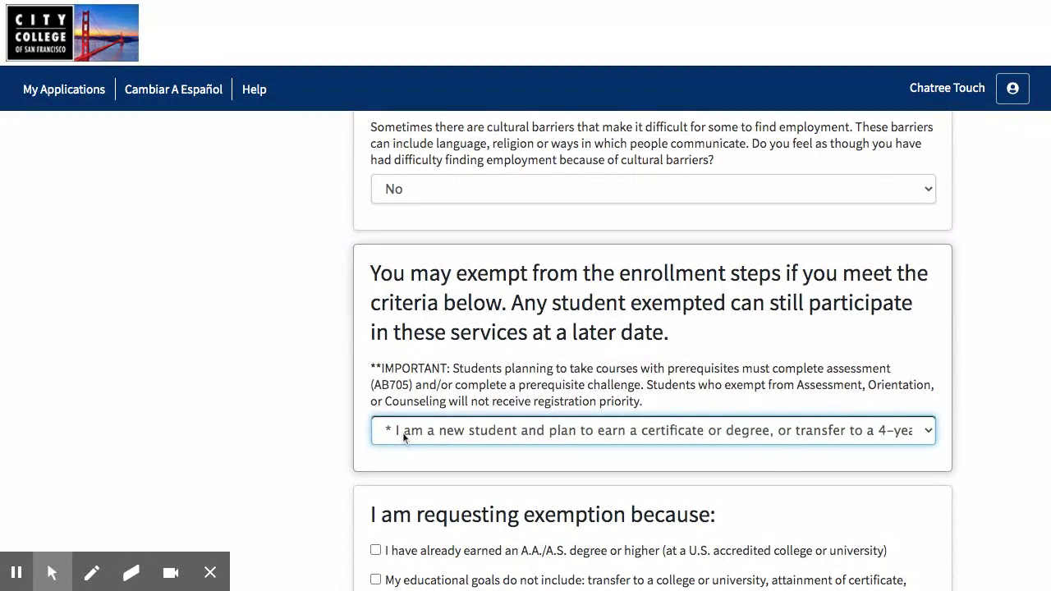
pyautogui.click(276, 483)
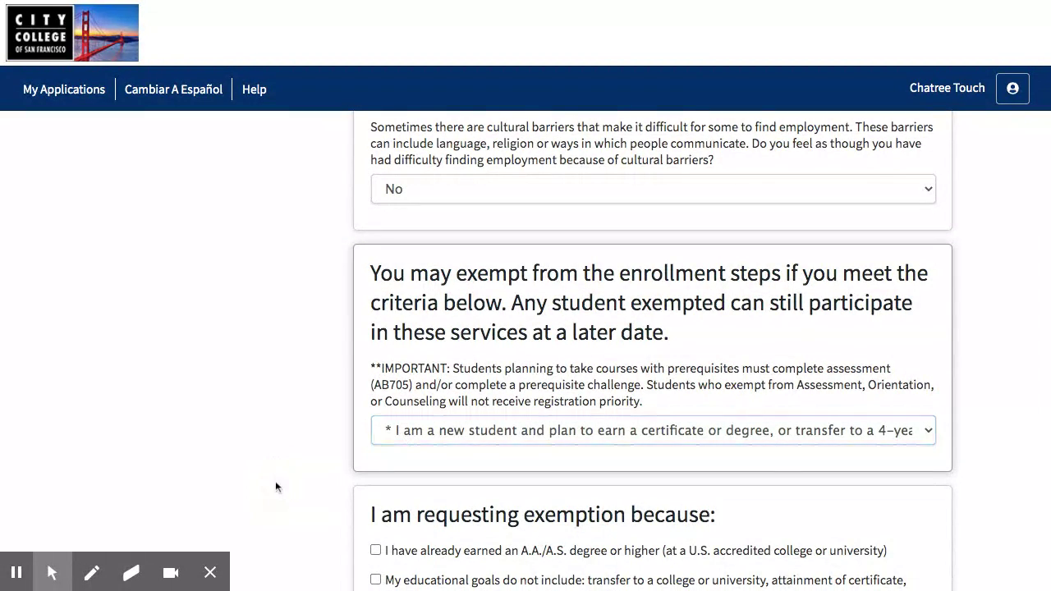
pyautogui.scroll(-2, 276, 483)
pyautogui.scroll(-4, 275, 487)
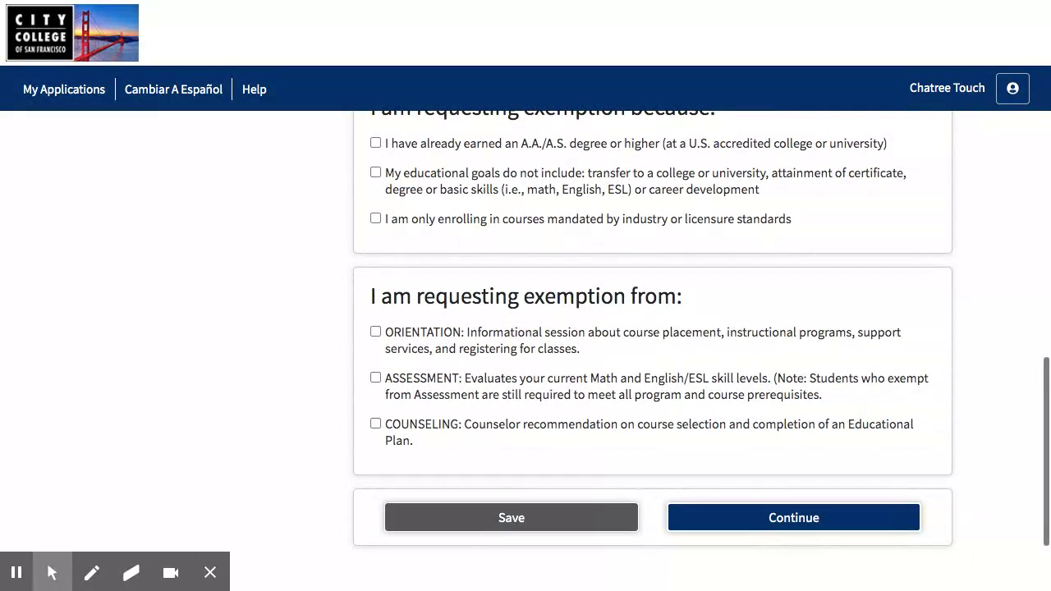
pyautogui.click(730, 526)
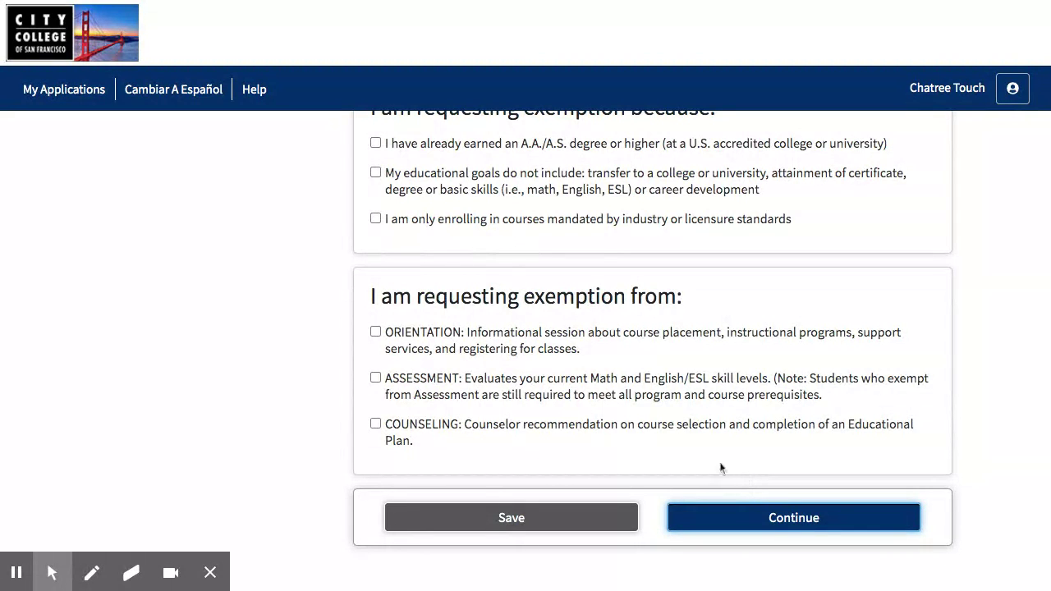
# Scroll through the Supplemental Questions page to review the entered answers
pyautogui.scroll(5, 311, 423)
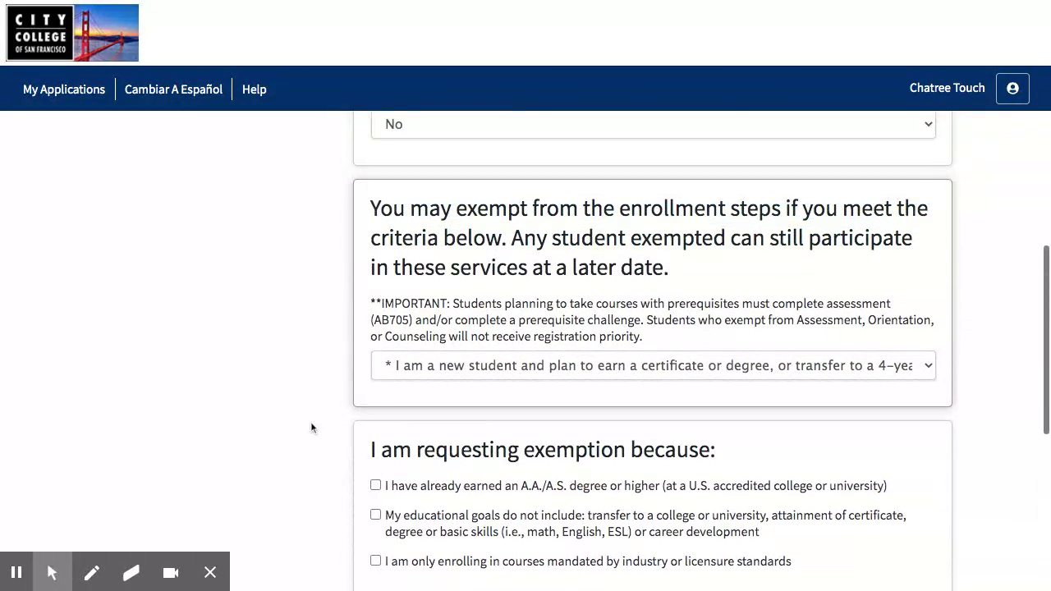
pyautogui.scroll(5, 311, 424)
pyautogui.scroll(-6, 311, 423)
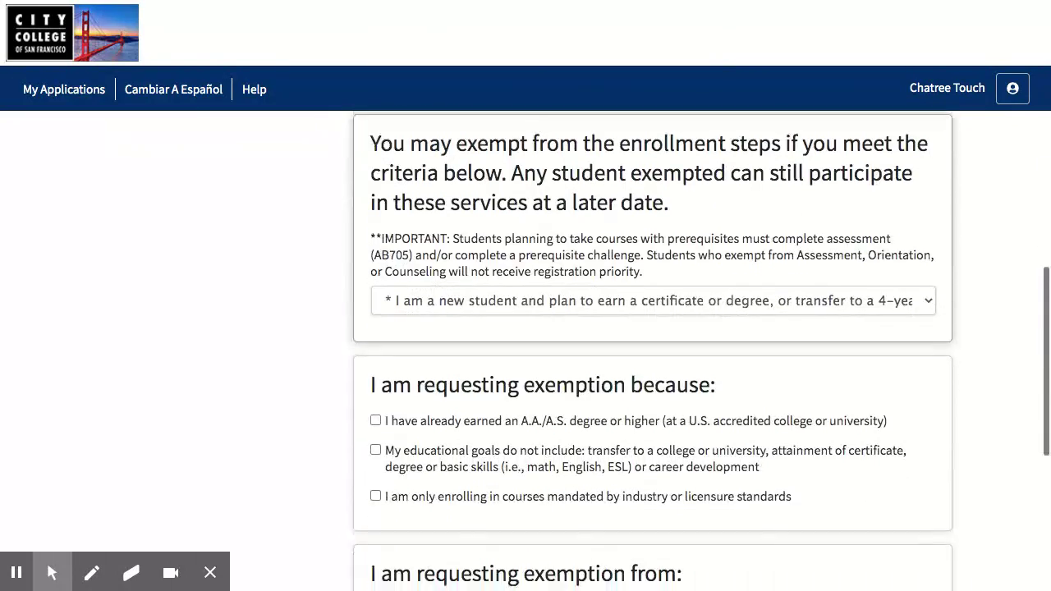
pyautogui.scroll(-5, 311, 424)
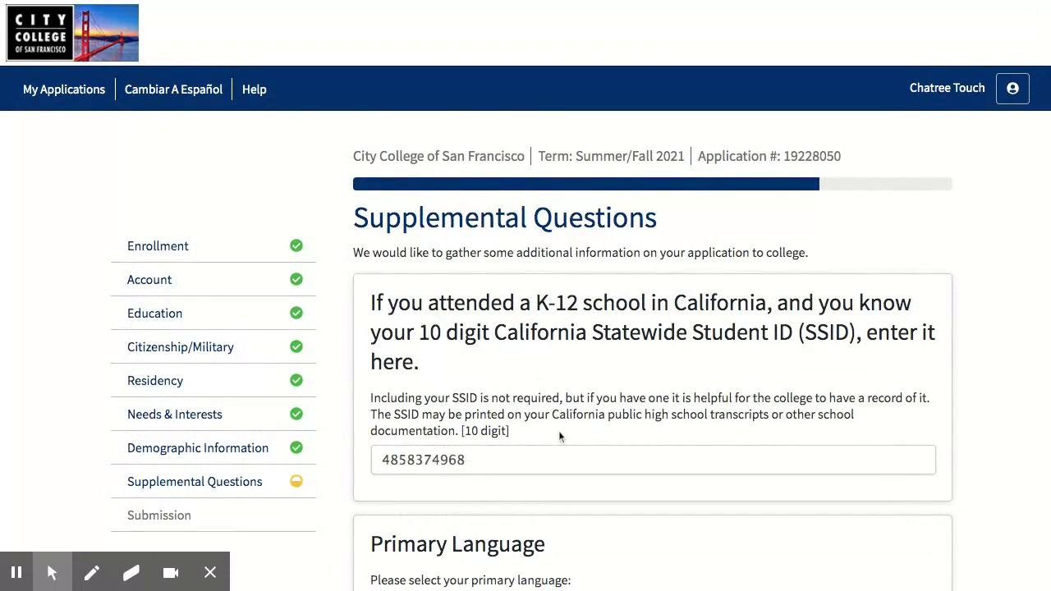
pyautogui.scroll(-4, 558, 436)
pyautogui.scroll(-3, 558, 436)
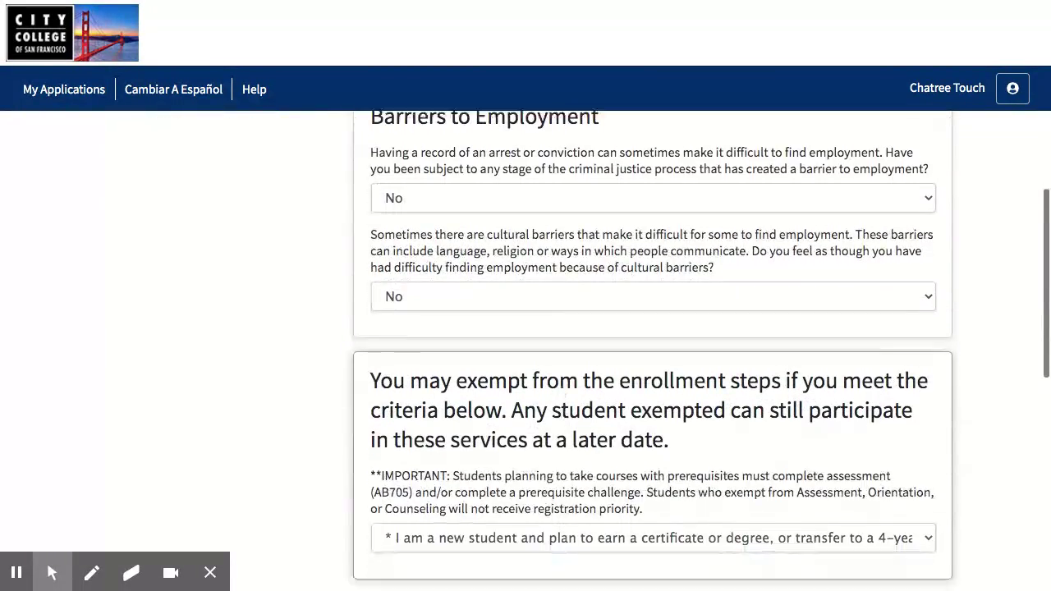
pyautogui.scroll(-3, 561, 436)
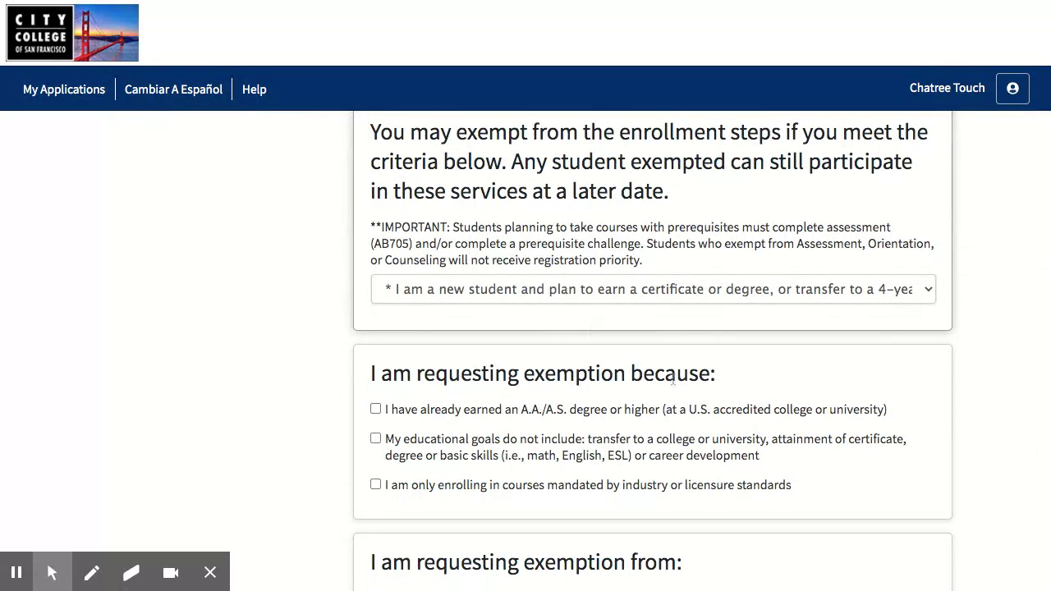
pyautogui.scroll(8, 287, 417)
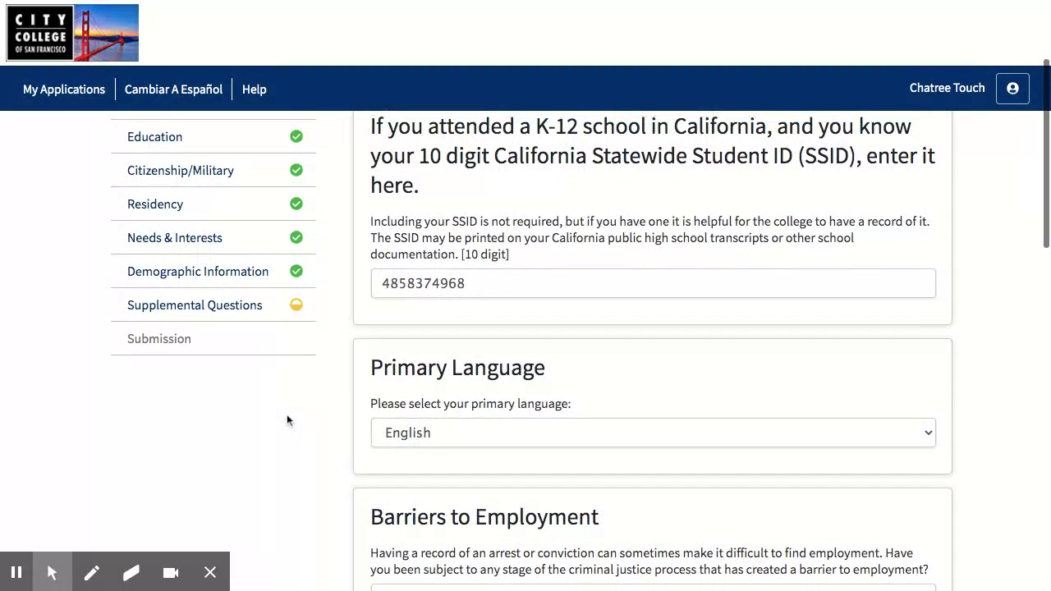